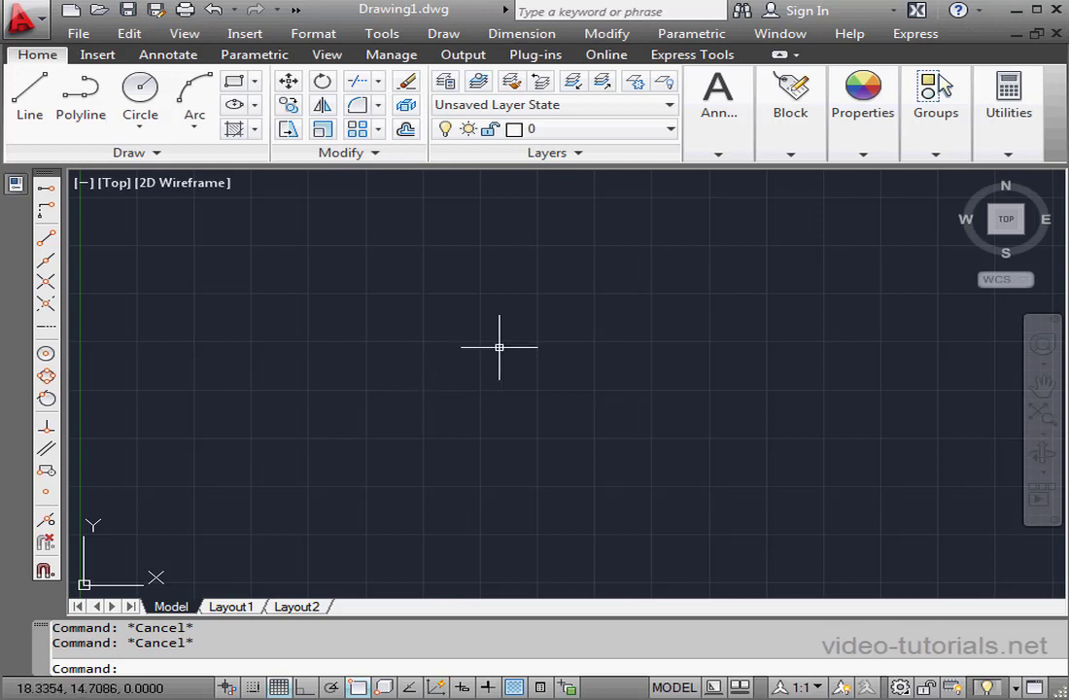
# Create two new layers named Part and Hidden Lines
pyautogui.click(446, 82)
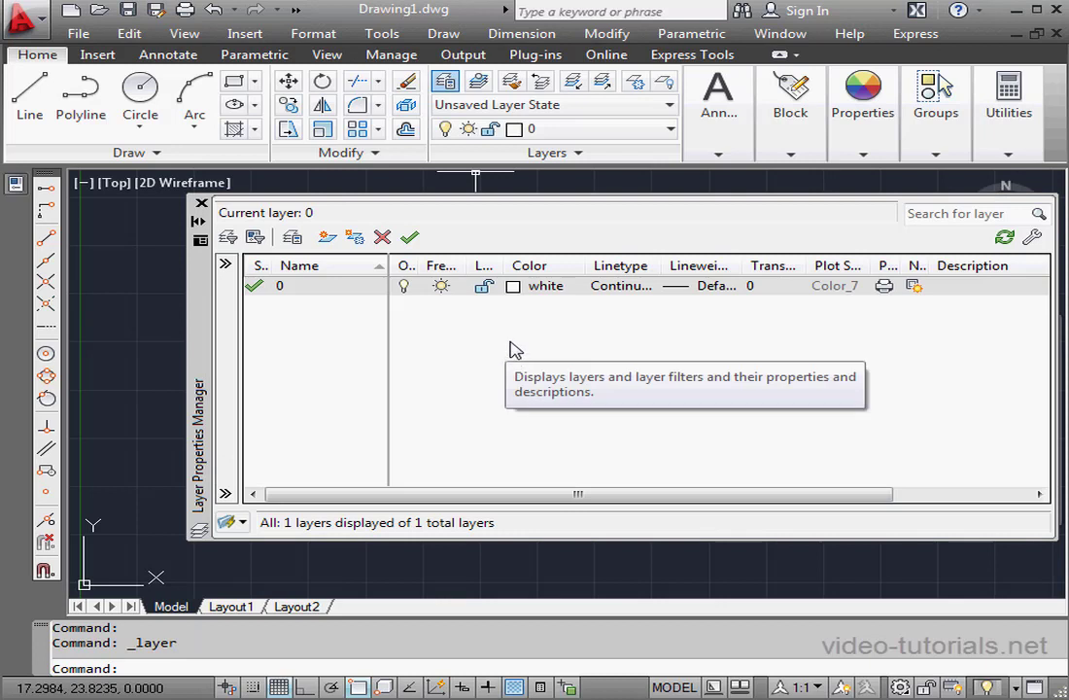
pyautogui.click(327, 236)
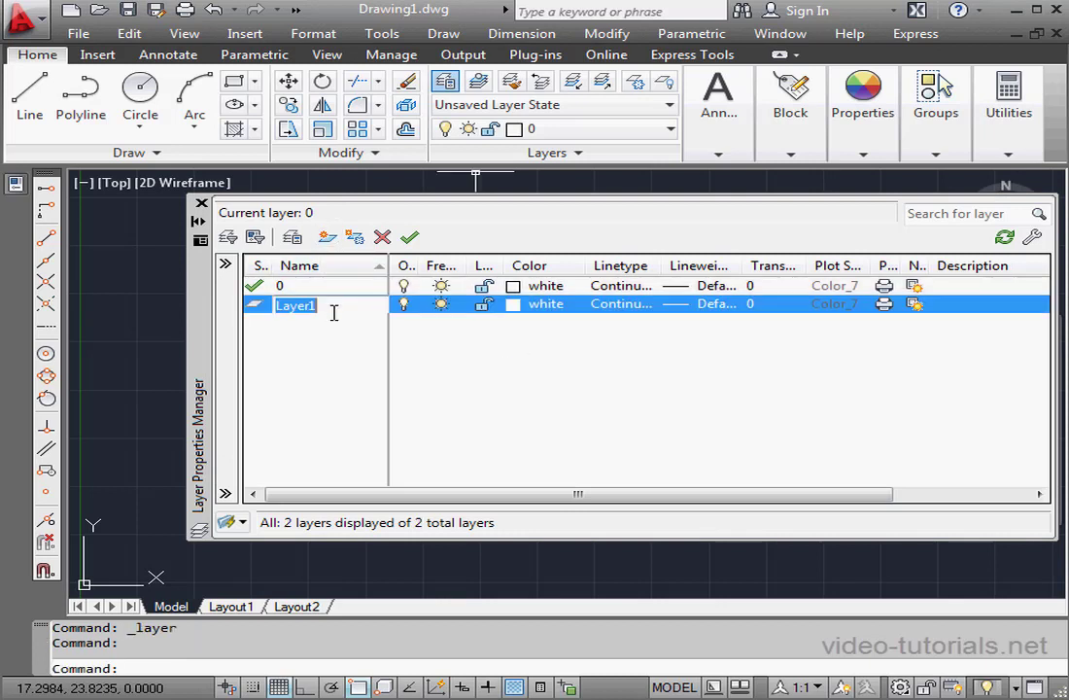
pyautogui.write('Par')
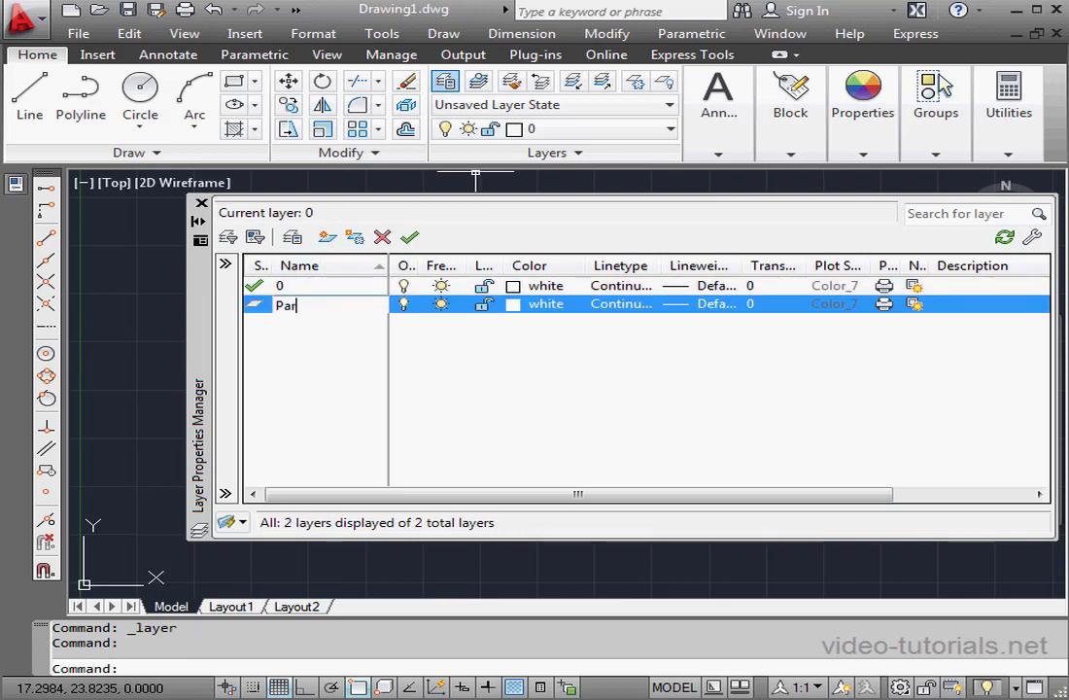
pyautogui.write('t')
pyautogui.click(326, 236)
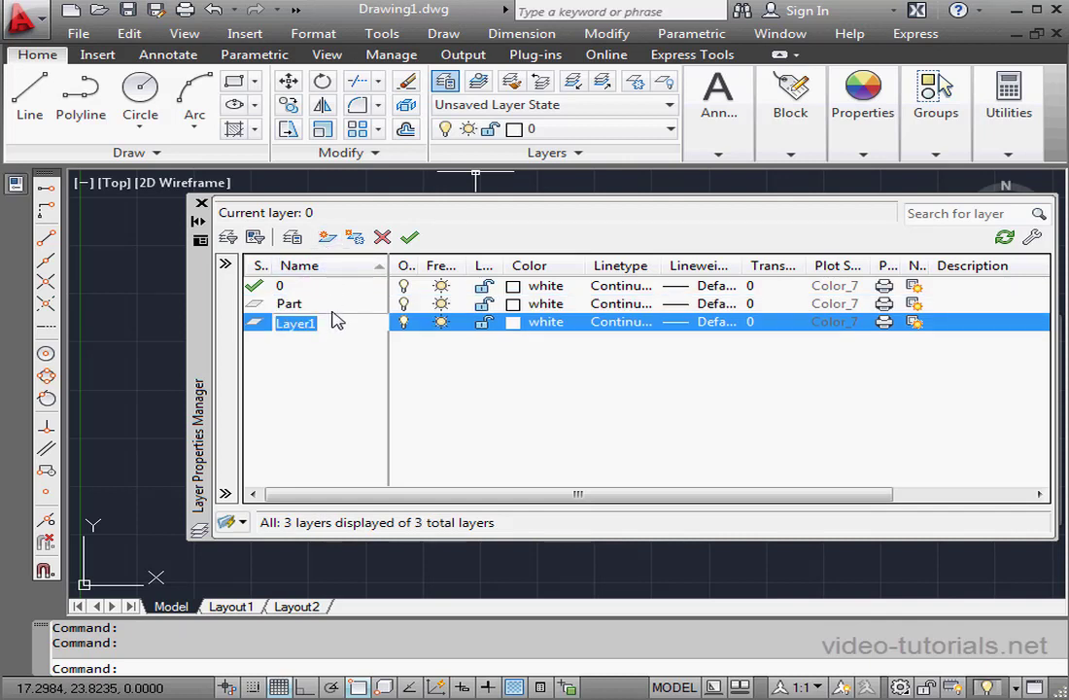
pyautogui.write('Hidden Lines')
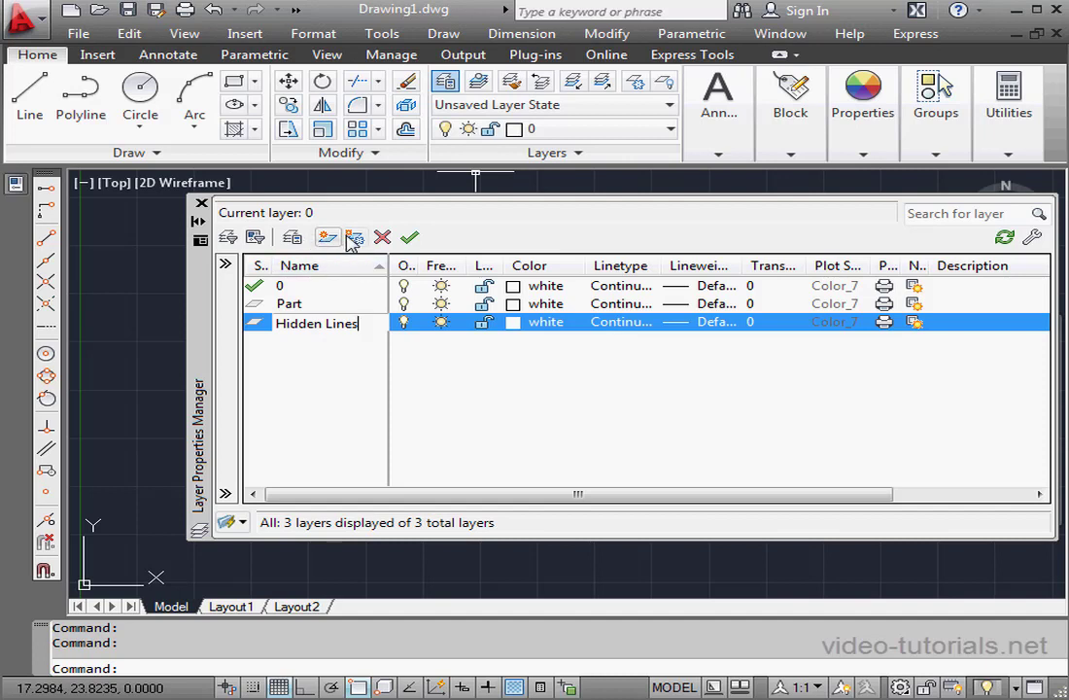
# Add two more layers named Center Lines and Dim
pyautogui.click(327, 237)
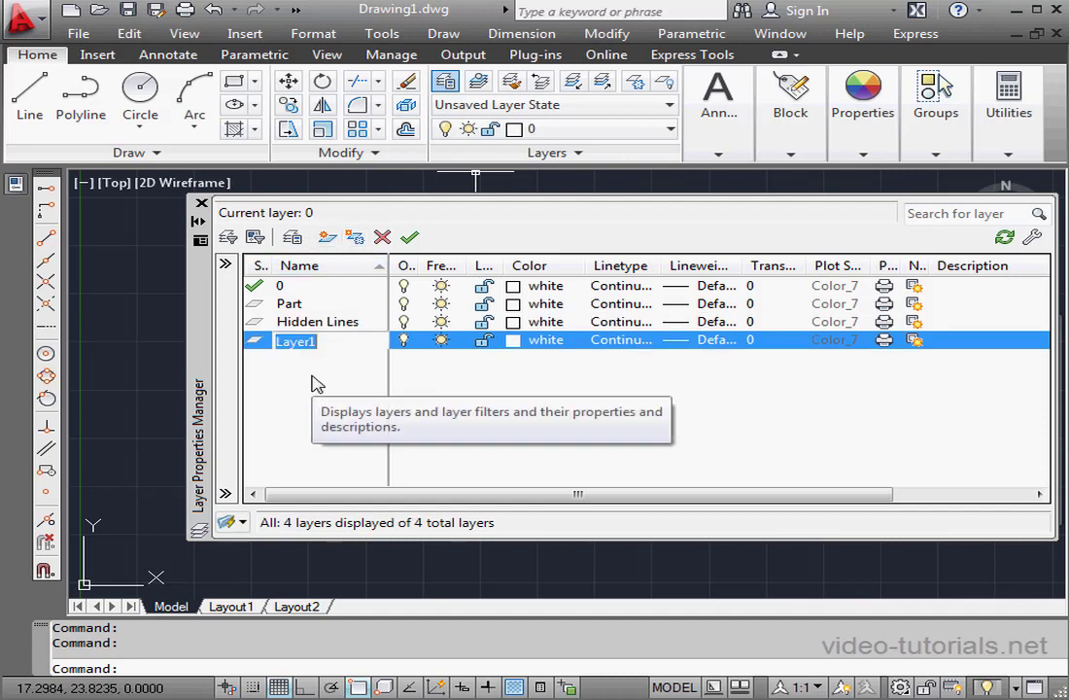
pyautogui.write('Center Li')
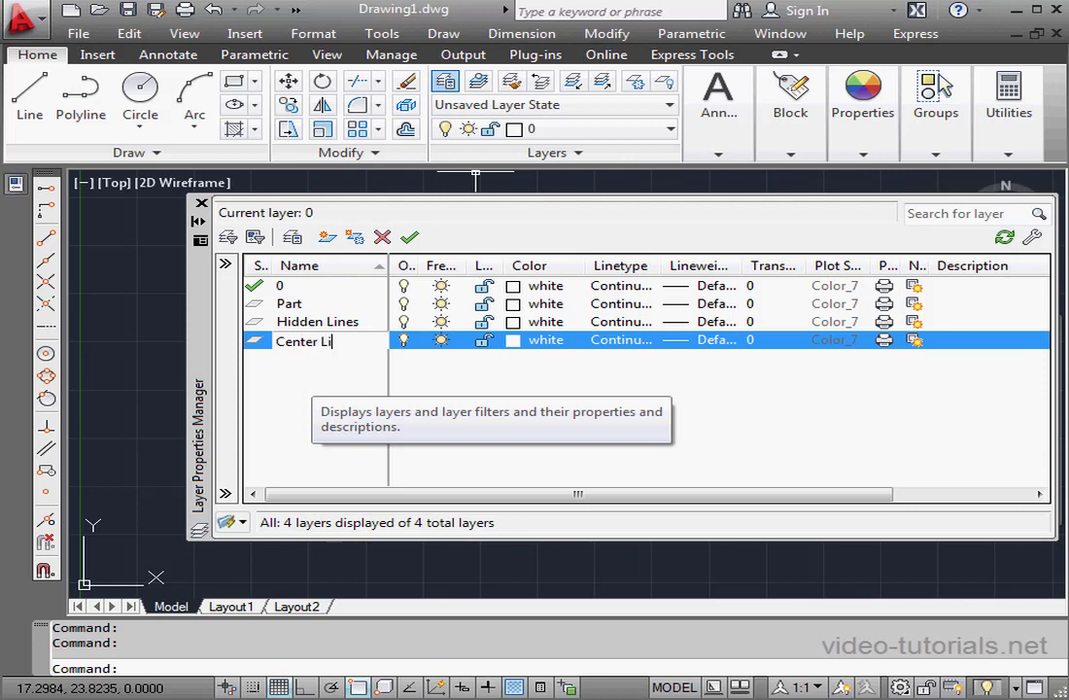
pyautogui.write('nes')
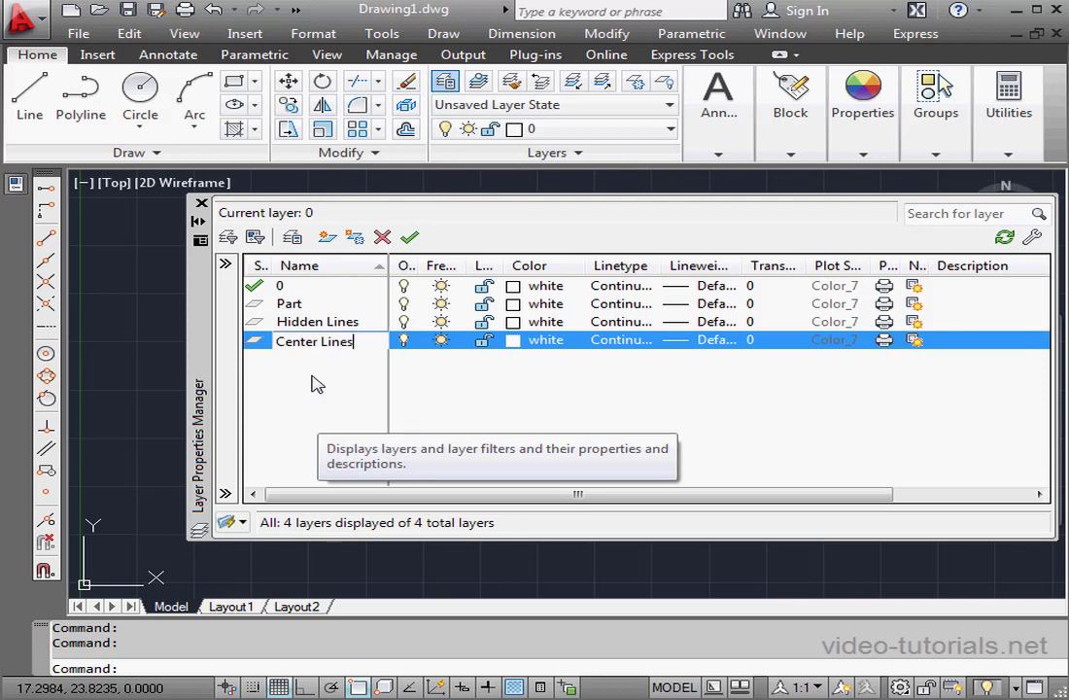
pyautogui.click(327, 236)
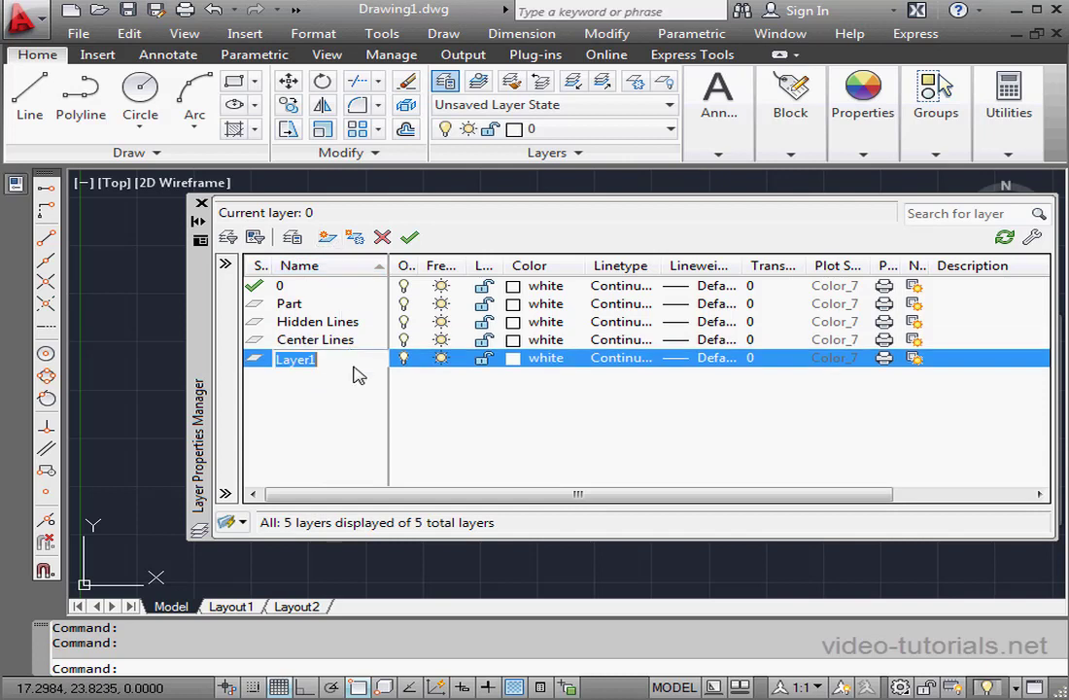
pyautogui.write('Dim')
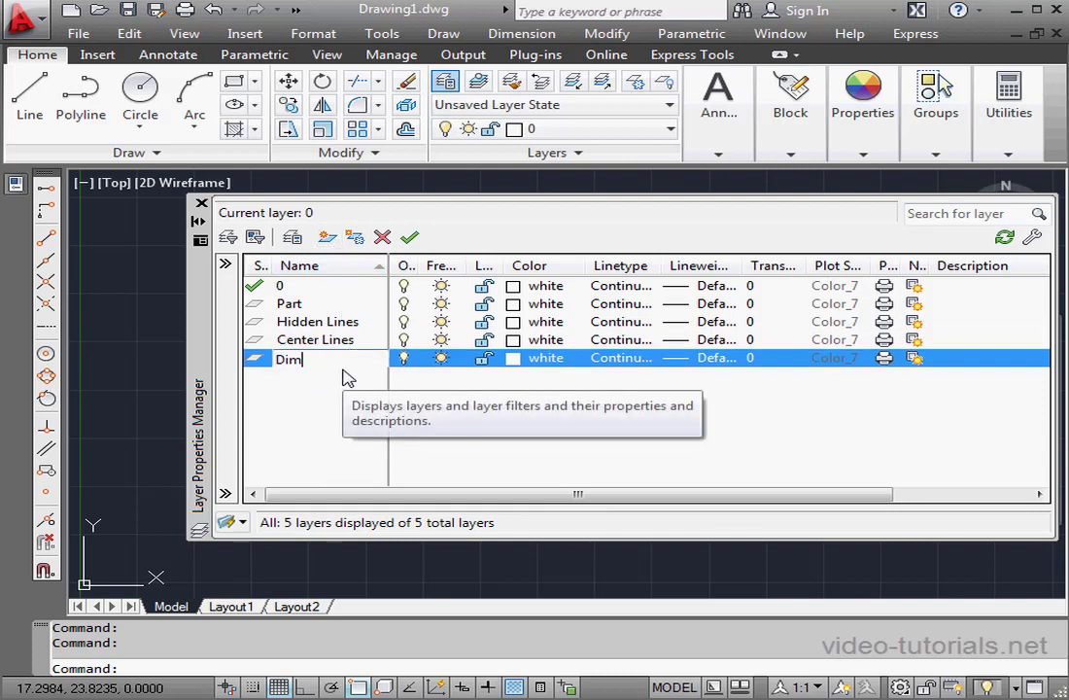
pyautogui.press('Return')
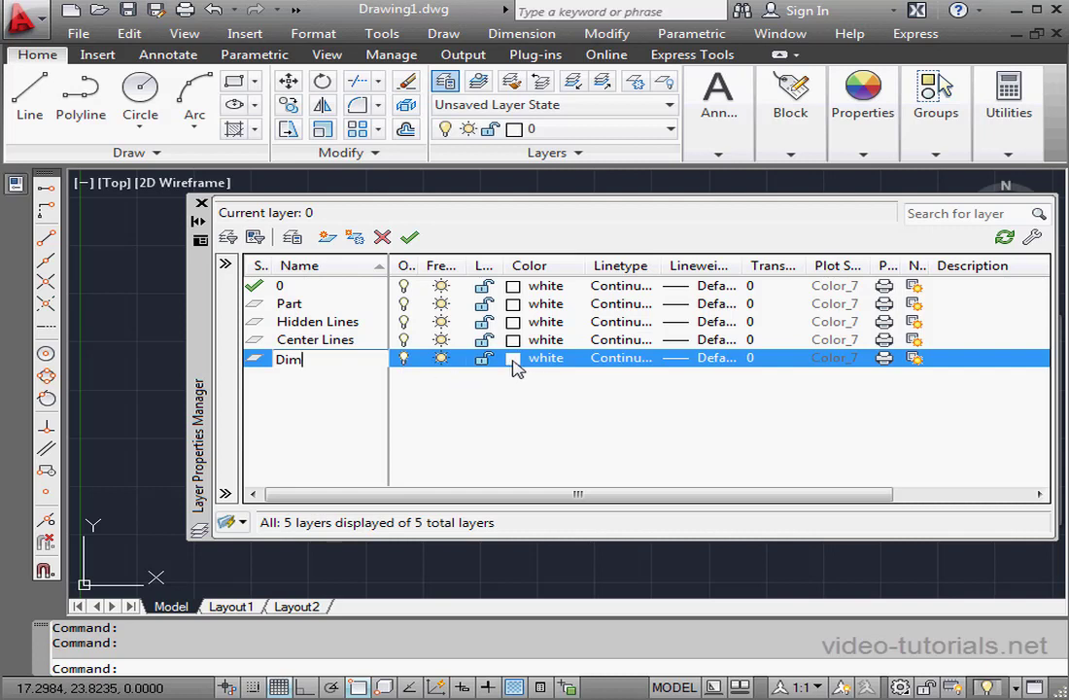
# Set the Dim layer's color to red and the Center Lines layer's color to cyan
pyautogui.click(515, 363)
pyautogui.click(546, 432)
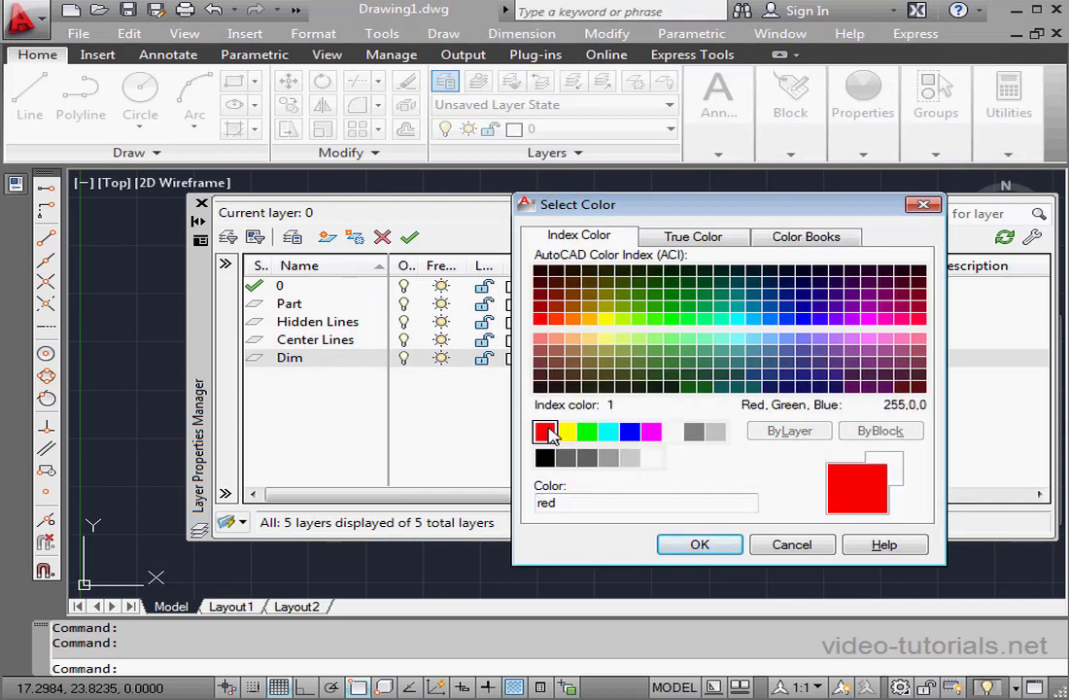
pyautogui.click(698, 545)
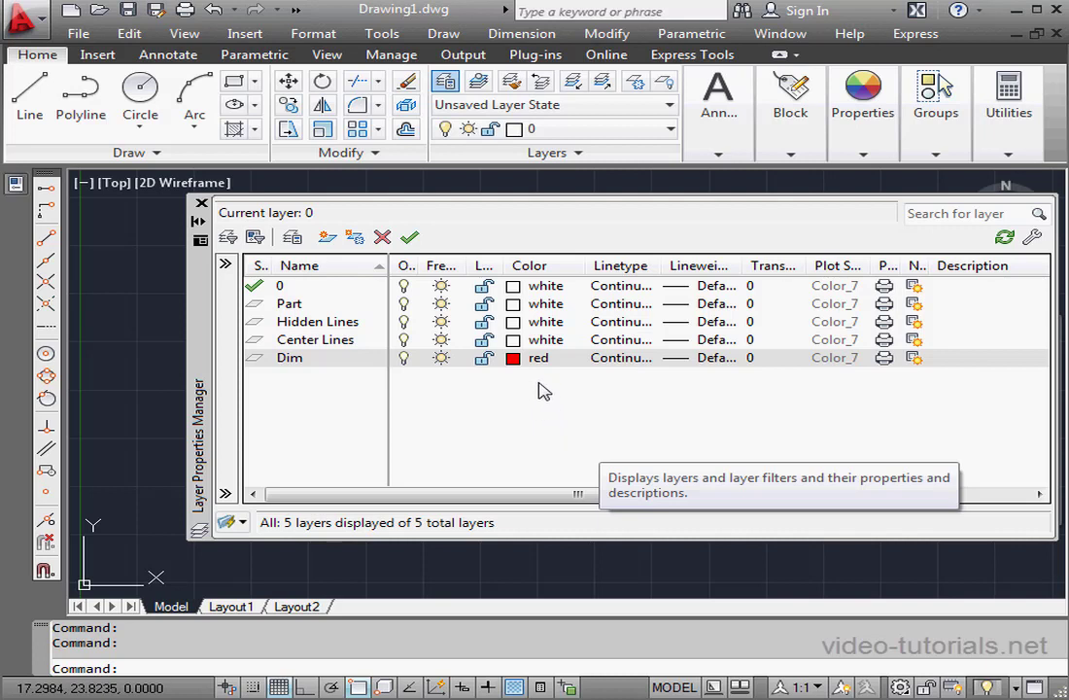
pyautogui.click(513, 340)
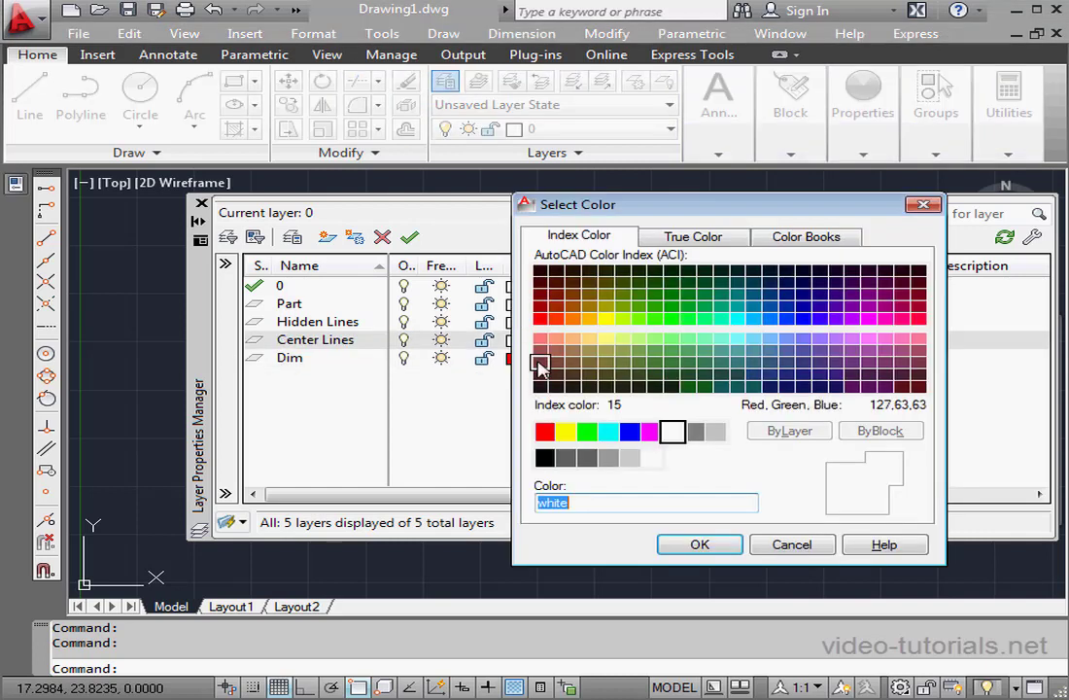
pyautogui.click(609, 430)
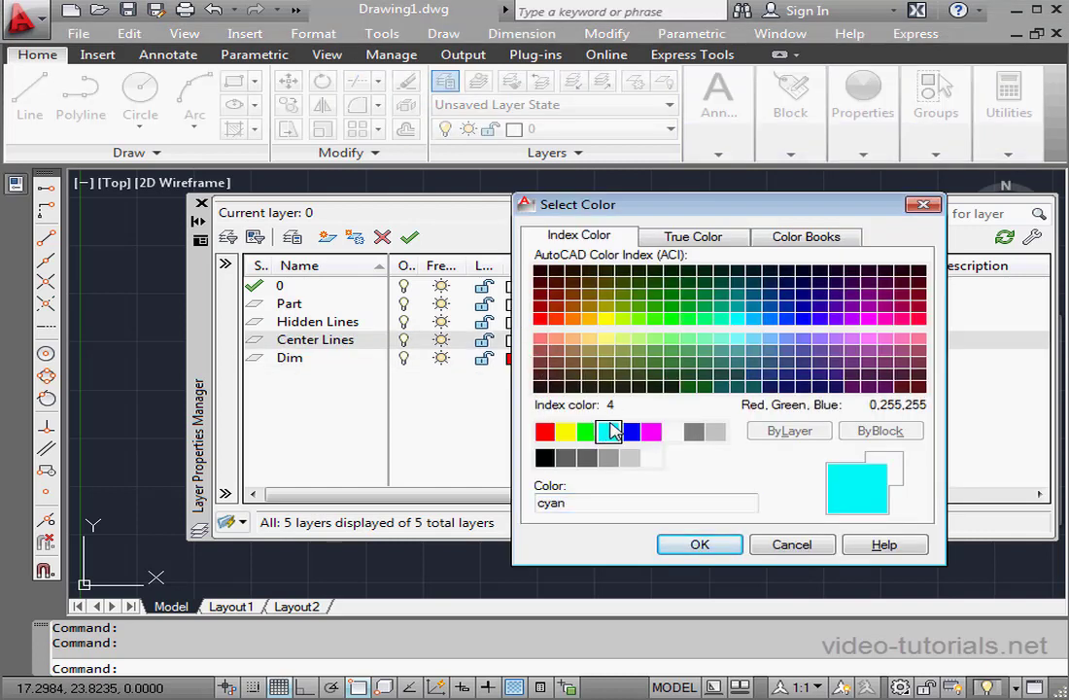
pyautogui.click(699, 544)
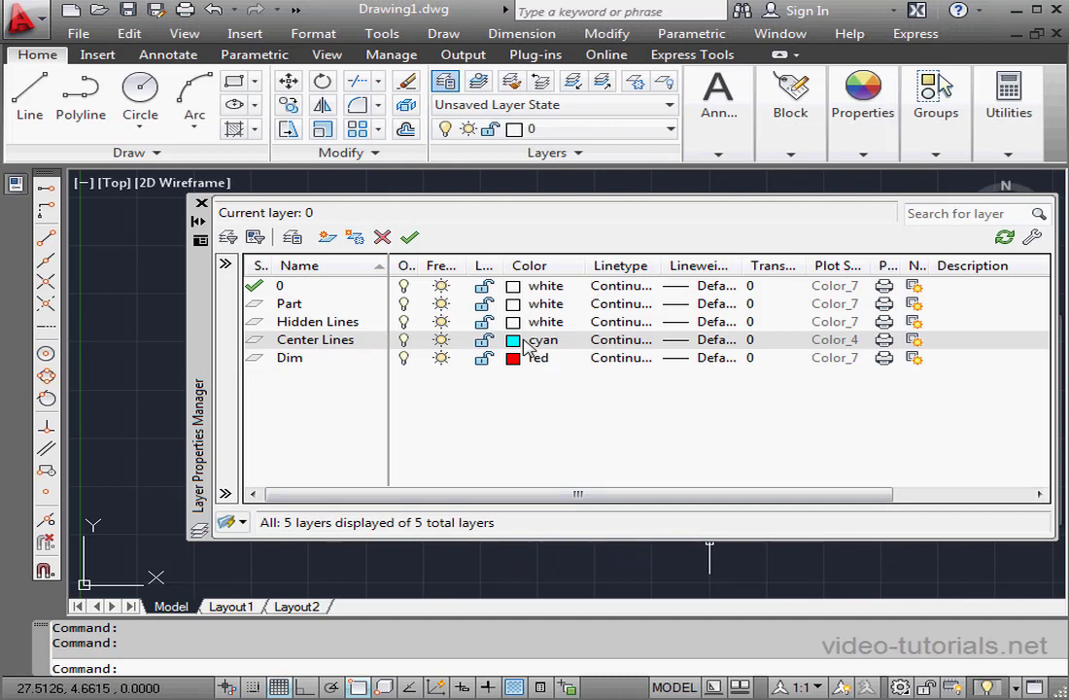
# Set the Hidden Lines layer's color to yellow
pyautogui.click(520, 322)
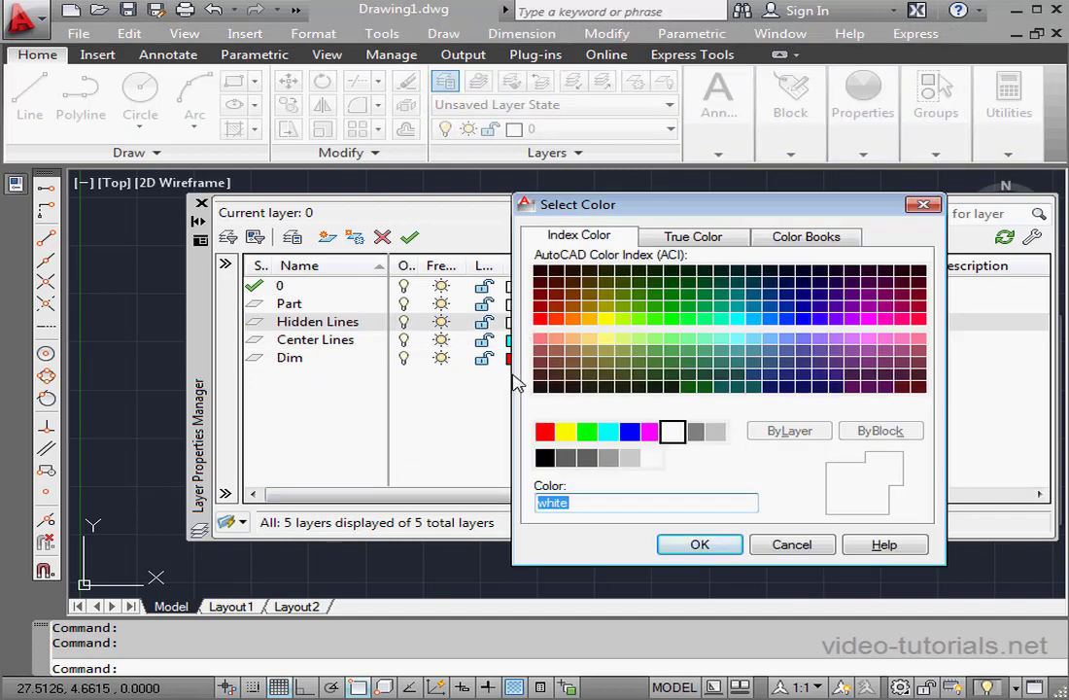
pyautogui.click(566, 431)
pyautogui.click(705, 547)
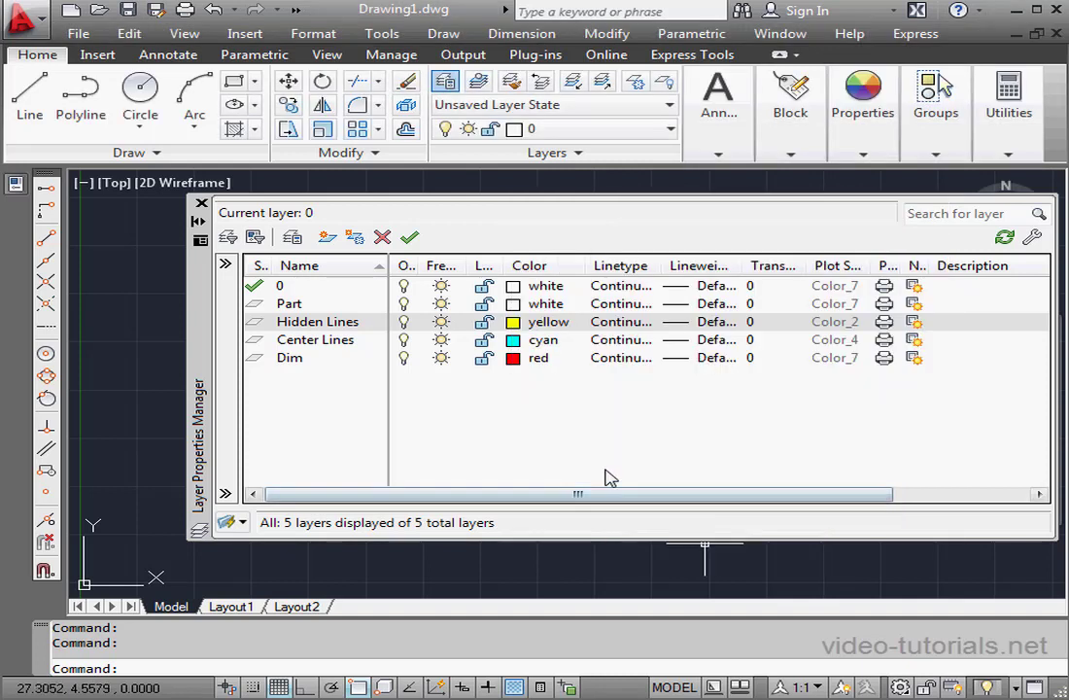
# Load the CENTER and HIDDEN linetypes from acad.lin into the drawing
pyautogui.click(632, 324)
pyautogui.click(584, 464)
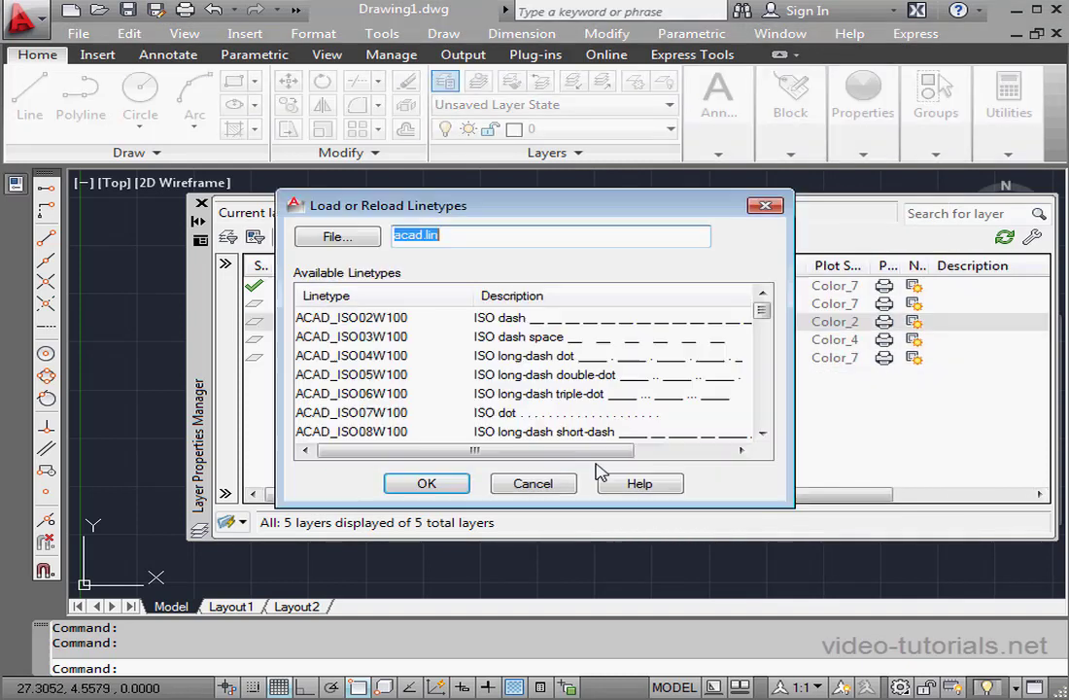
pyautogui.moveTo(764, 317); pyautogui.dragTo(773, 365)
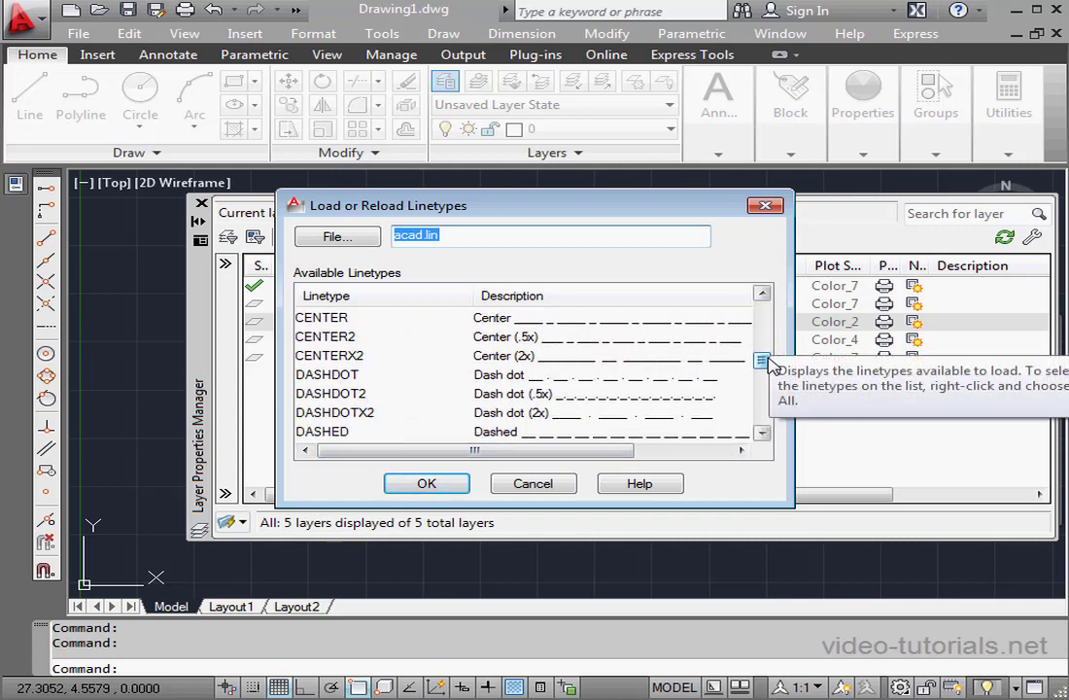
pyautogui.click(336, 316)
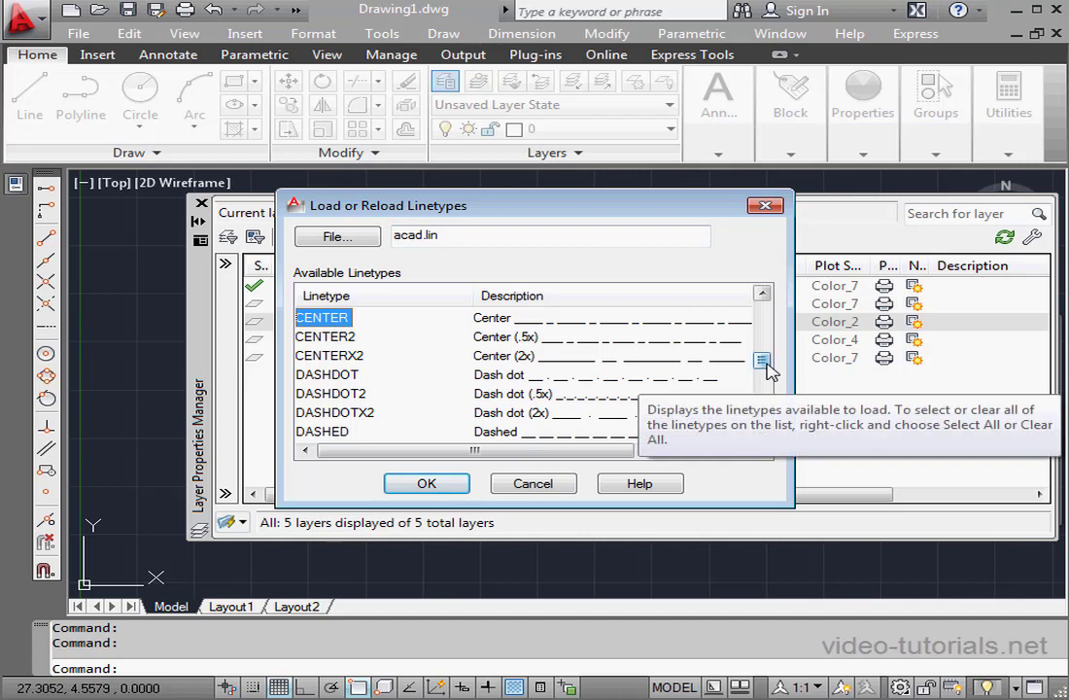
pyautogui.moveTo(768, 367); pyautogui.dragTo(767, 411)
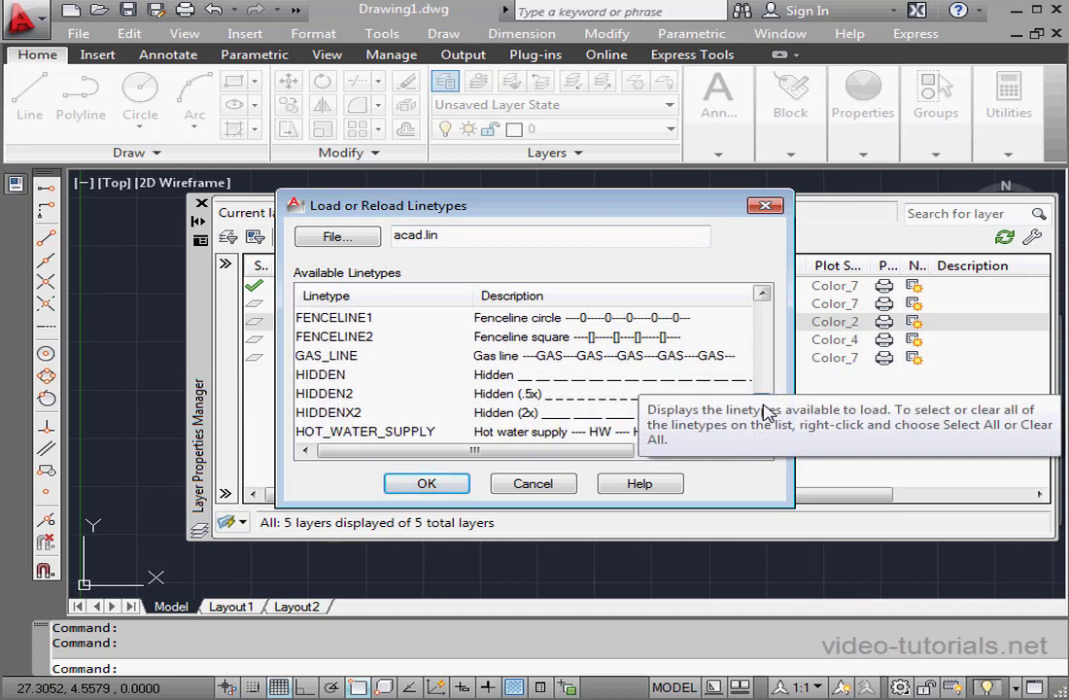
pyautogui.click(347, 379)
pyautogui.click(424, 485)
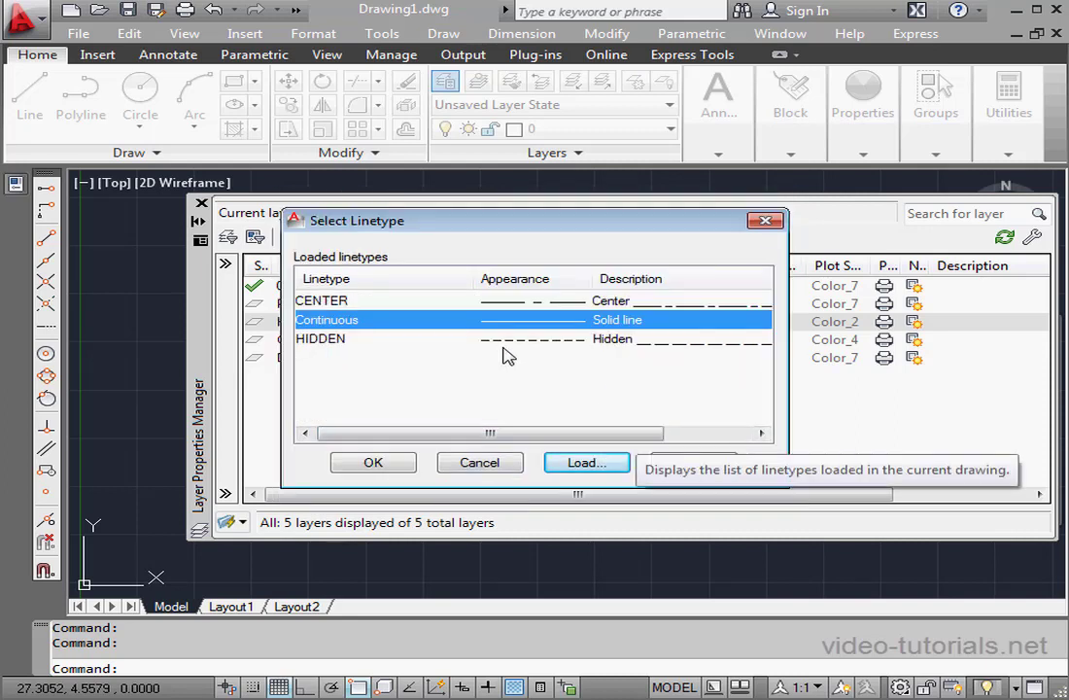
# Assign the HIDDEN linetype to the Hidden Lines layer
pyautogui.click(342, 303)
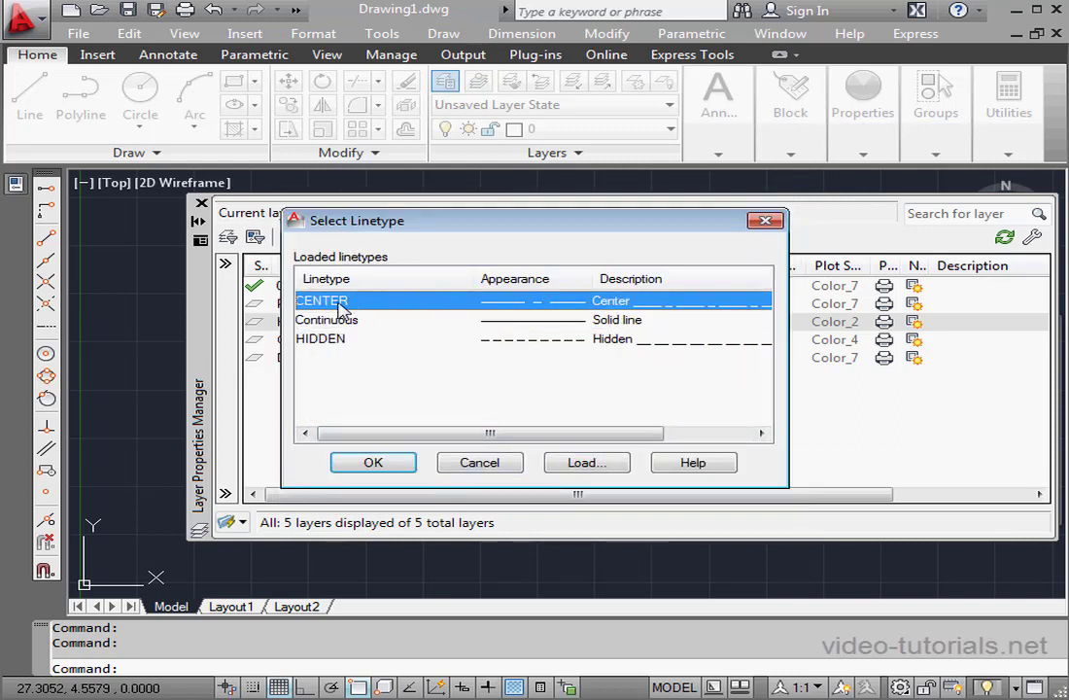
pyautogui.click(393, 465)
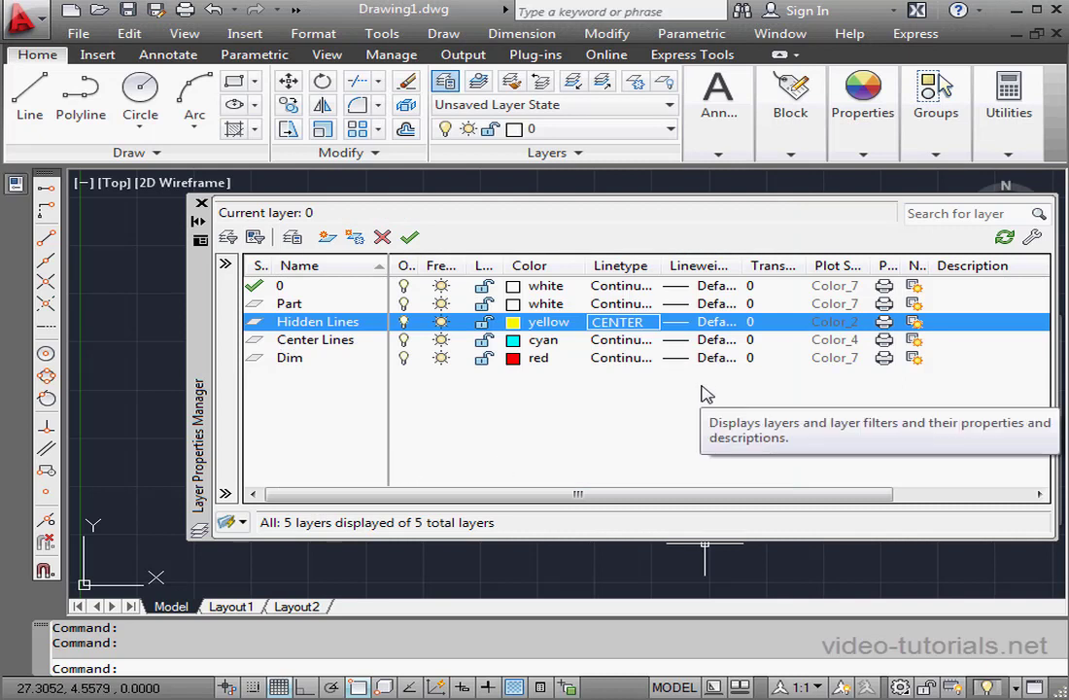
pyautogui.click(634, 321)
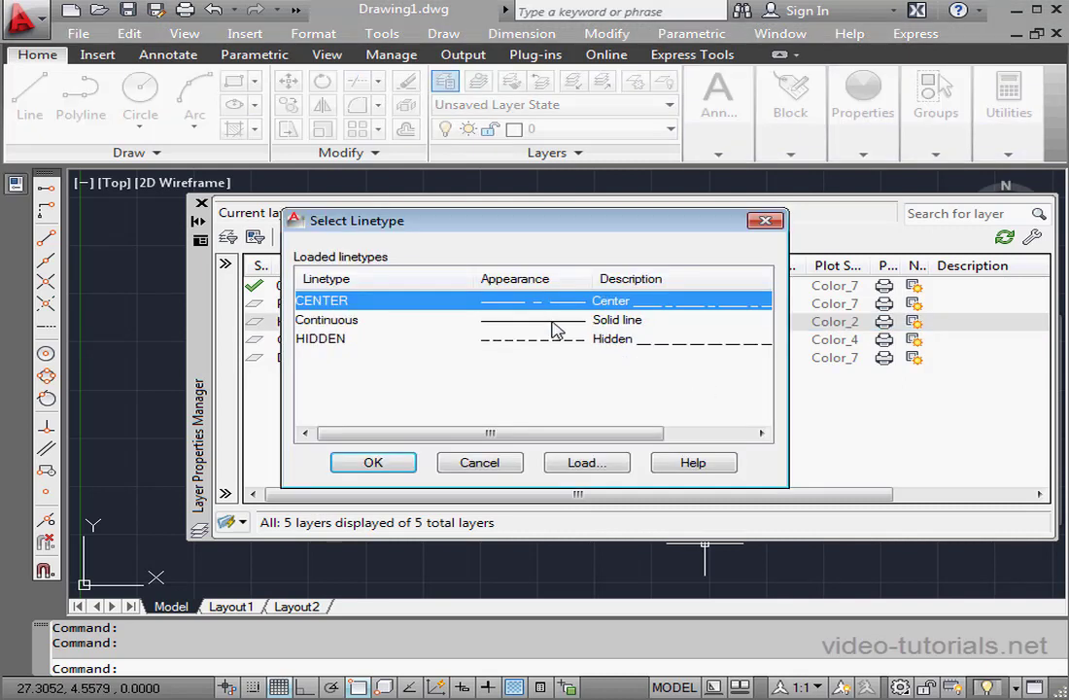
pyautogui.click(341, 338)
pyautogui.click(373, 462)
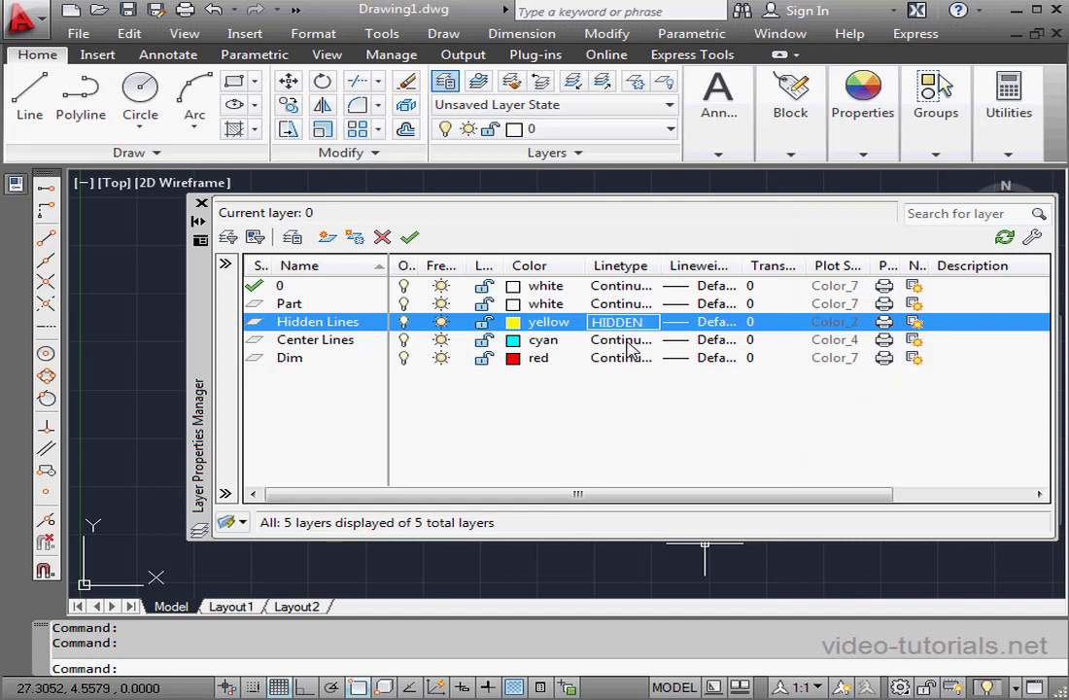
# Assign the CENTER linetype to the Center Lines layer and close the layer manager
pyautogui.click(631, 350)
pyautogui.click(335, 300)
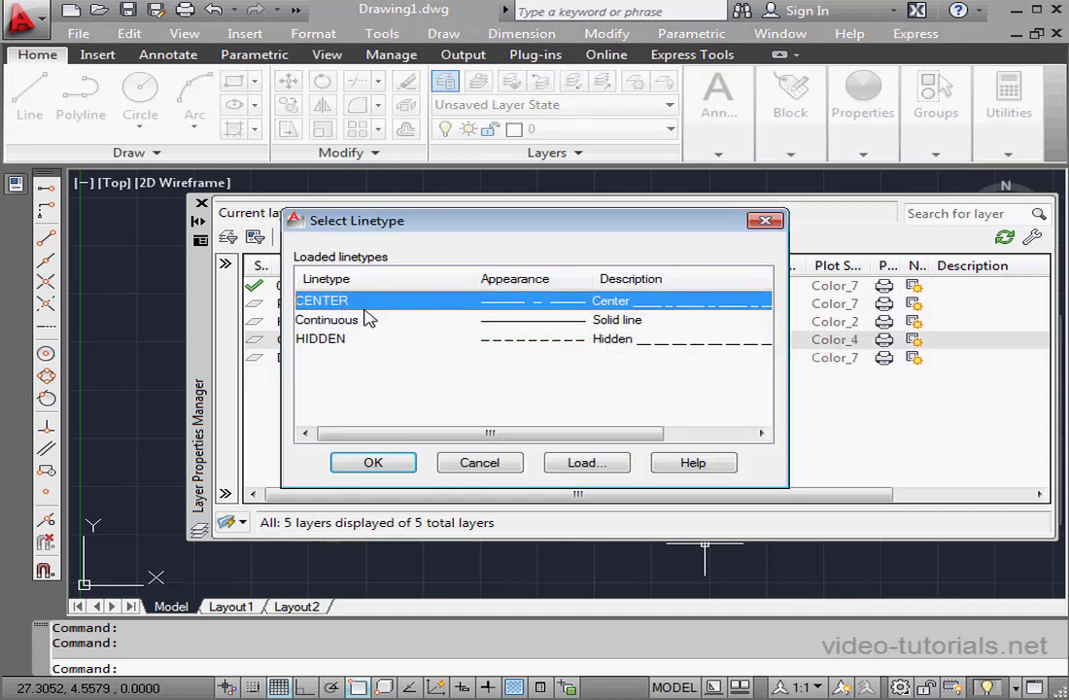
pyautogui.click(405, 463)
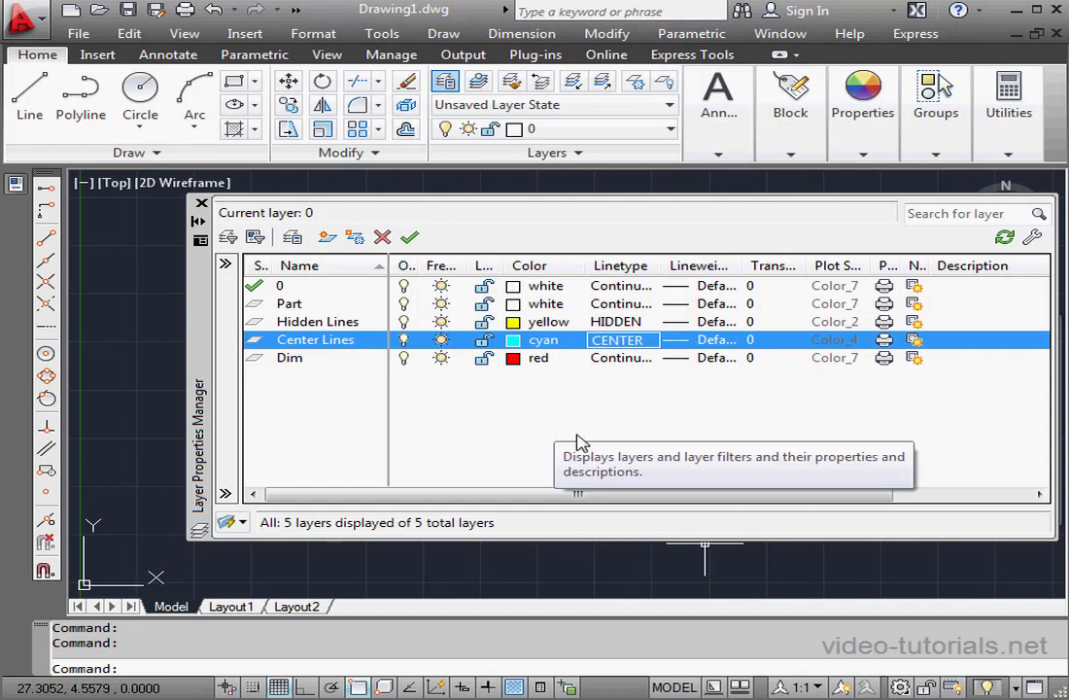
pyautogui.click(201, 205)
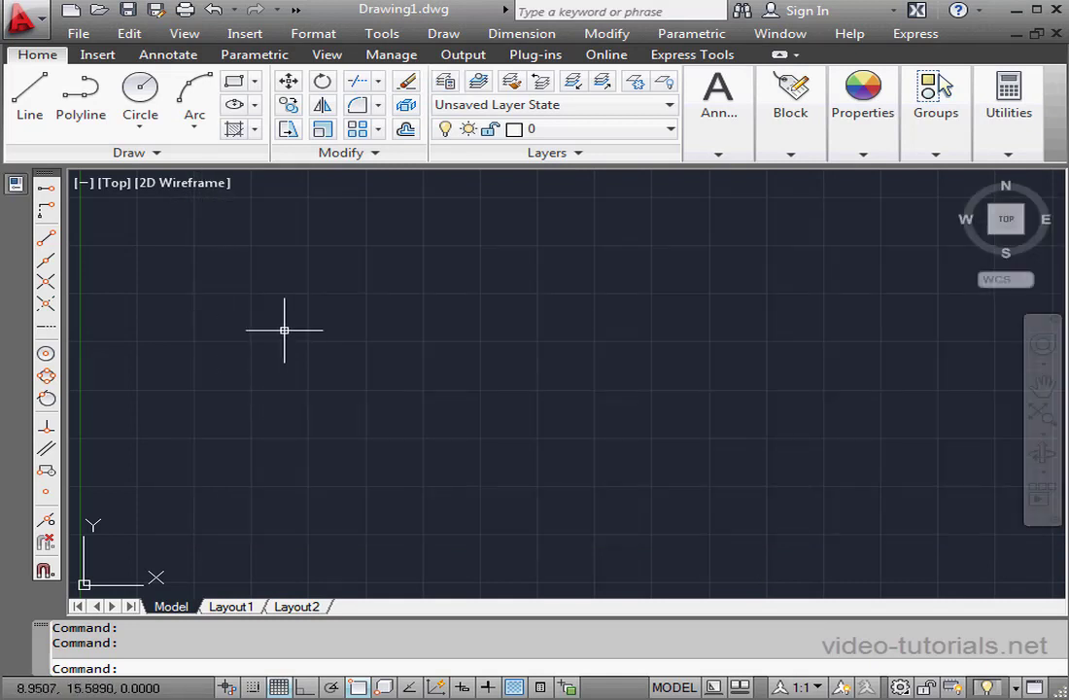
# Draw a rectangle with its first corner at 5,5 and its opposite corner at 20,10
pyautogui.click(236, 84)
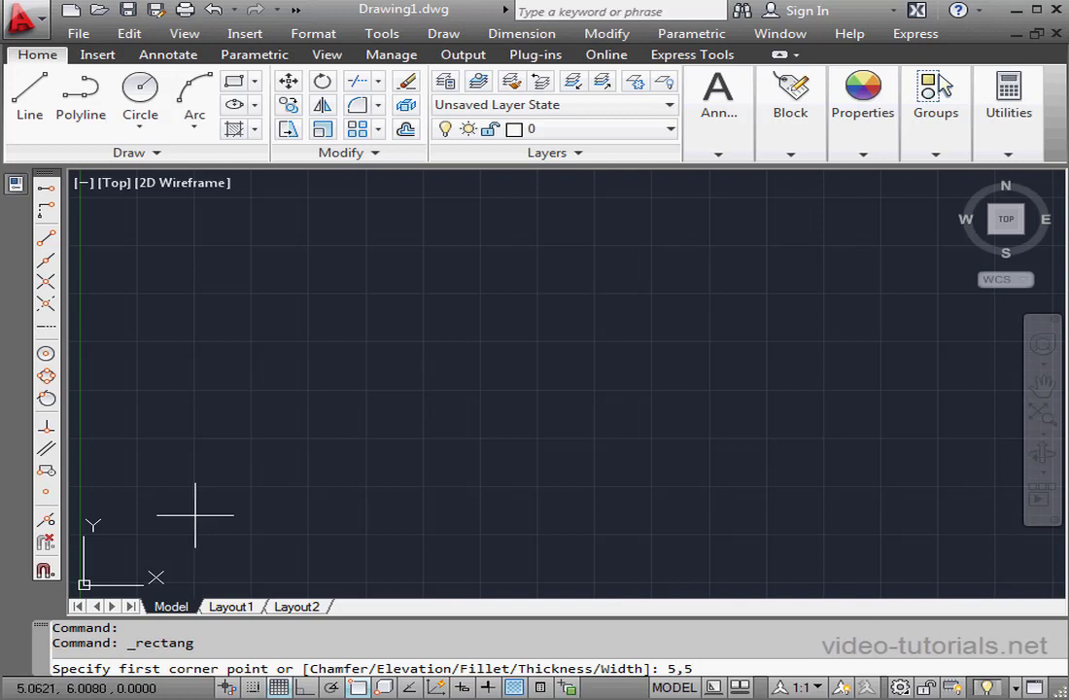
pyautogui.press('Return')
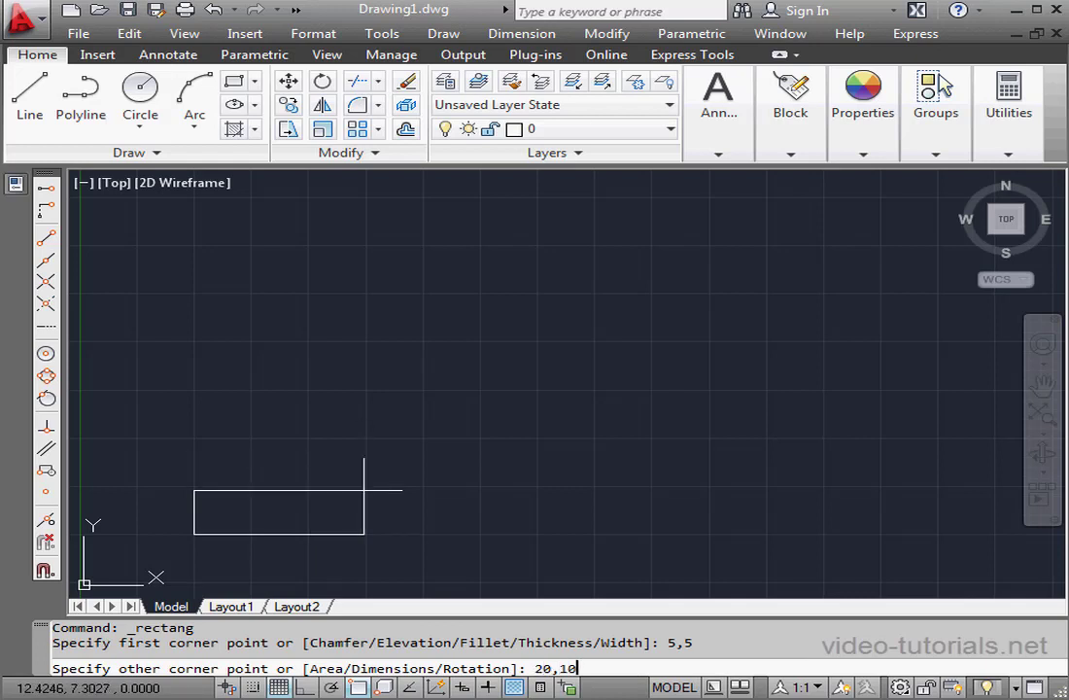
pyautogui.press('Return')
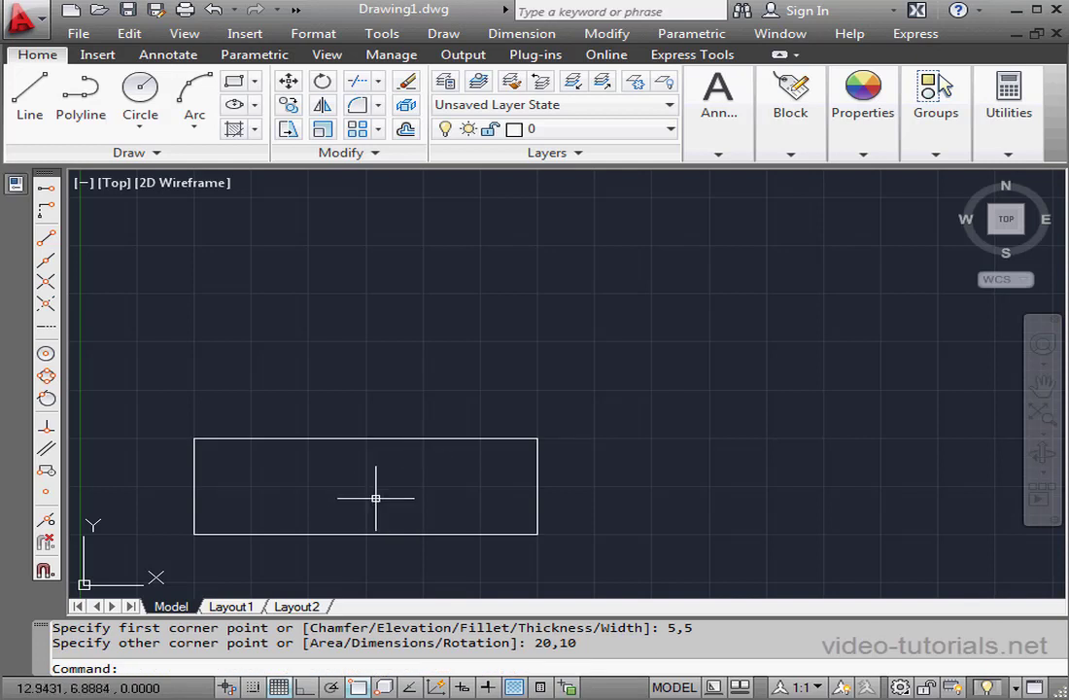
# Draw a rectangle from the first rectangle's lower-right corner, rotated 45 degrees upward to the right, with length 10 and width 5
pyautogui.click(234, 82)
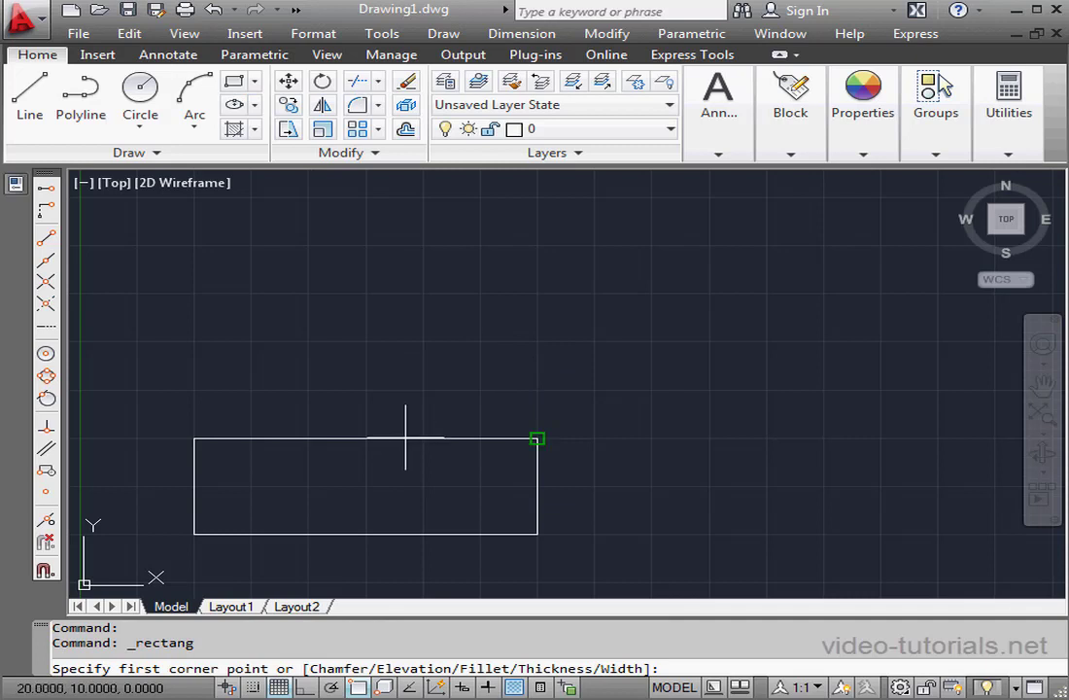
pyautogui.click(537, 533)
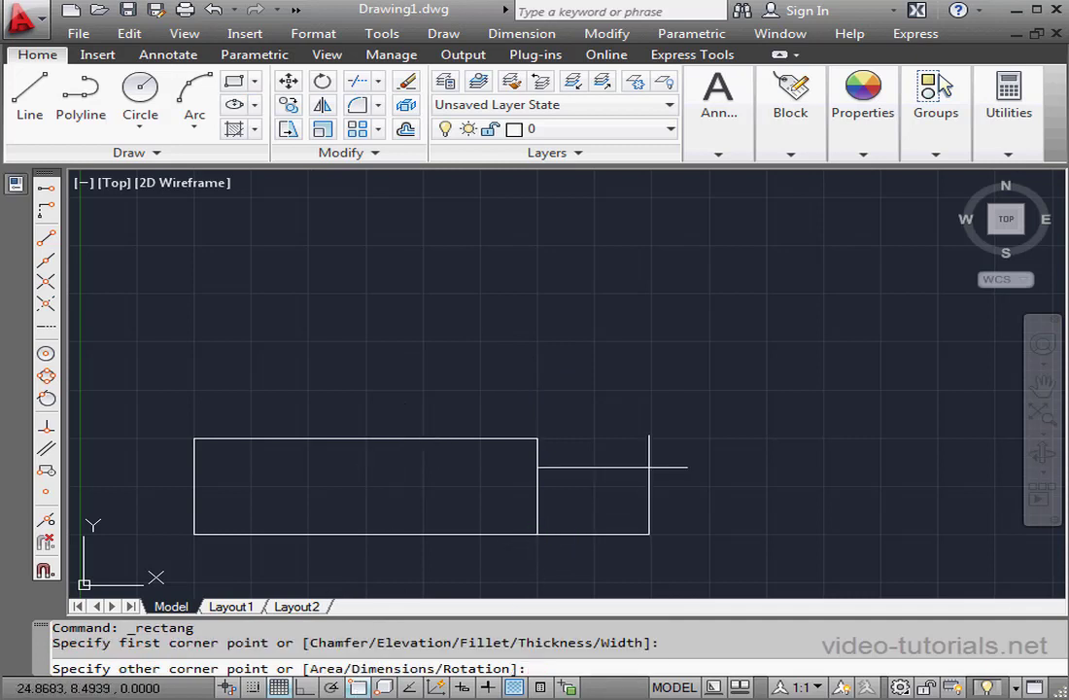
pyautogui.rightClick(643, 402)
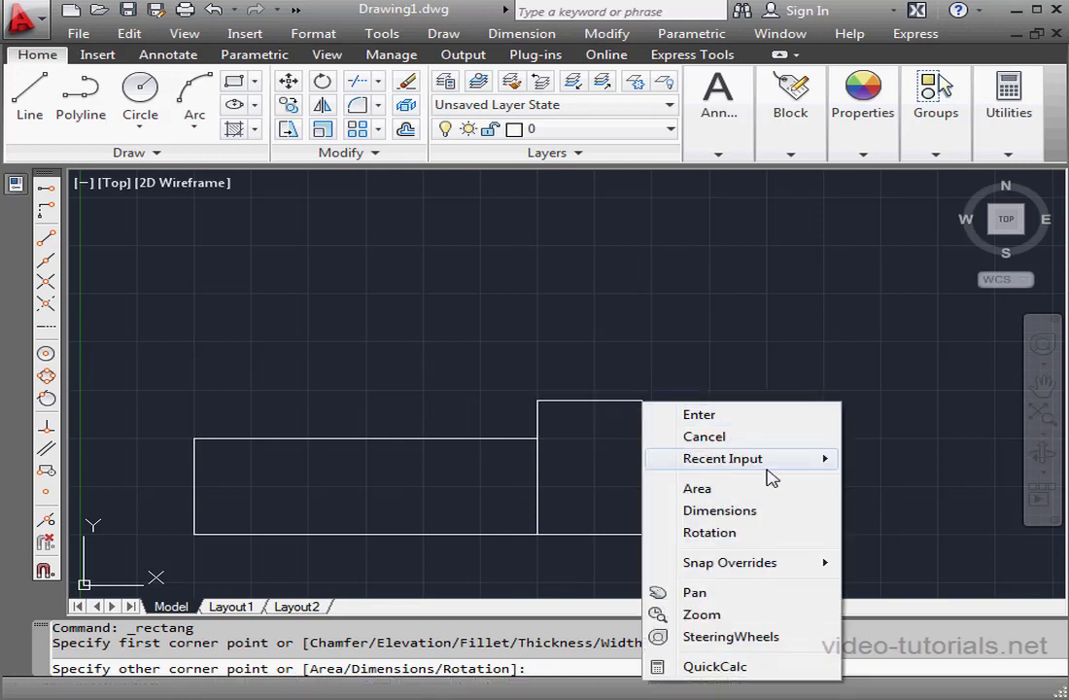
pyautogui.click(728, 535)
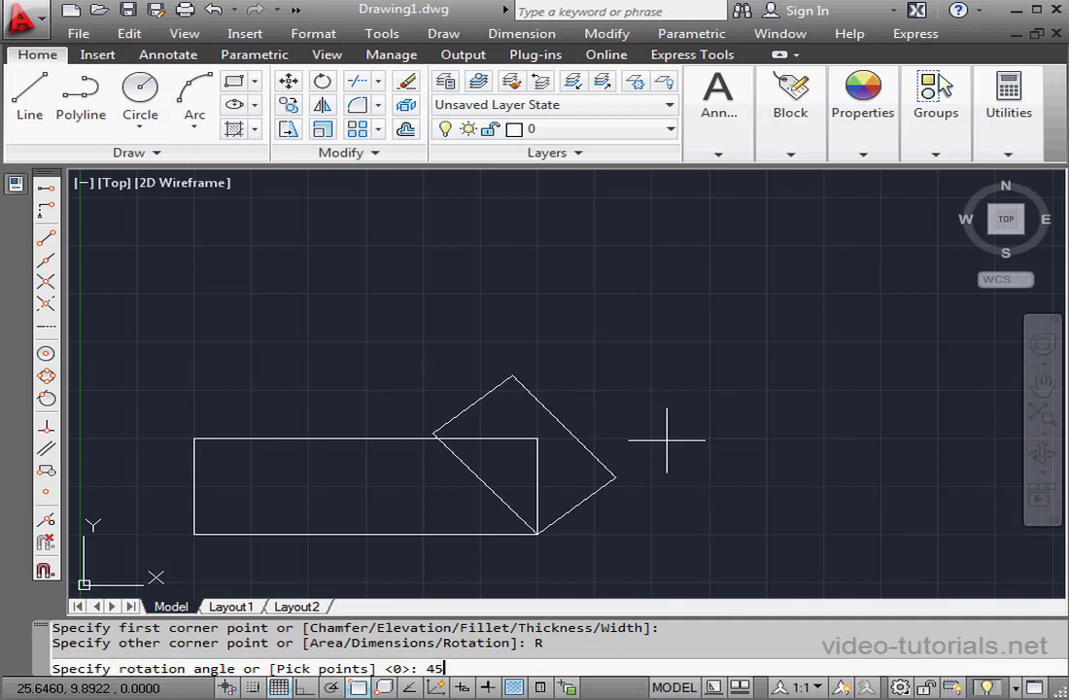
pyautogui.press('Return')
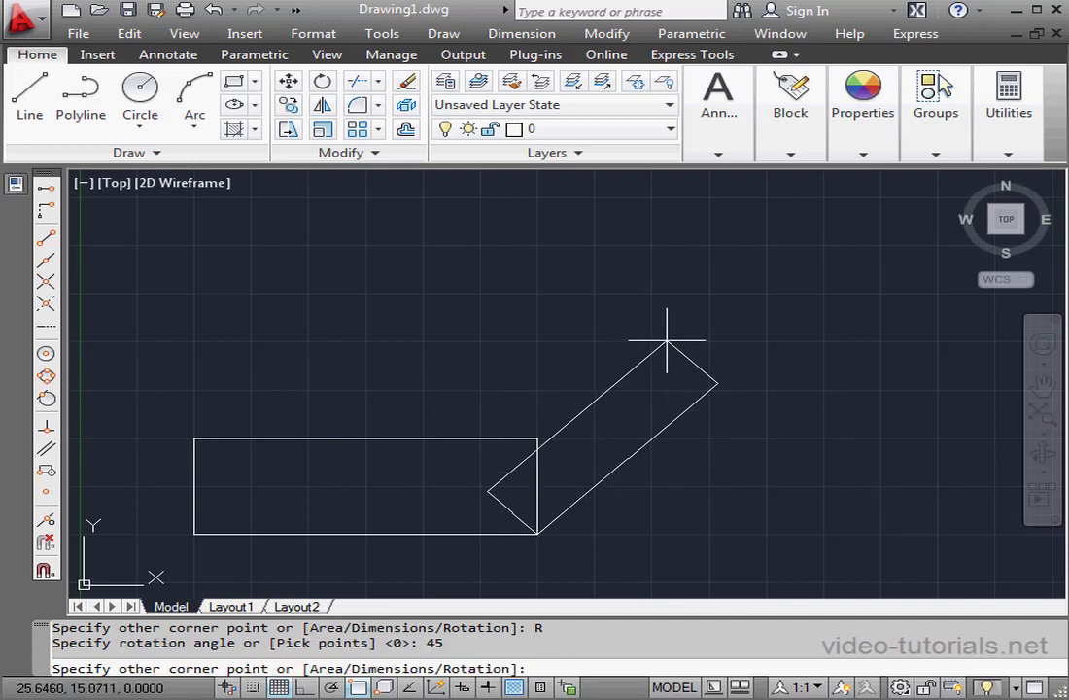
pyautogui.rightClick(667, 334)
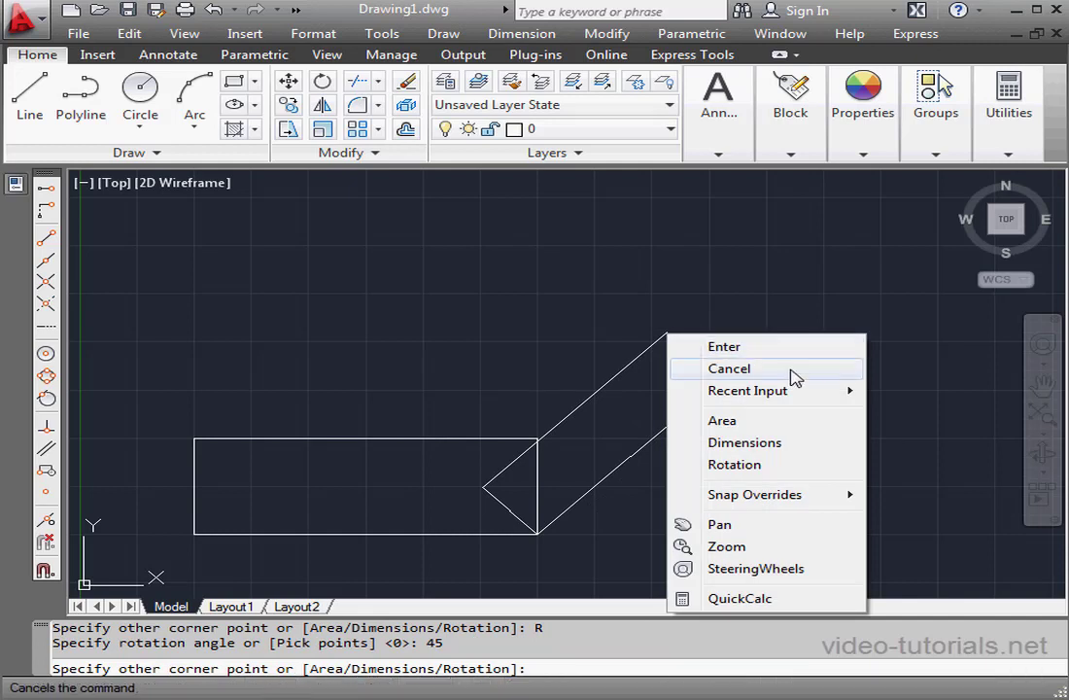
pyautogui.click(767, 442)
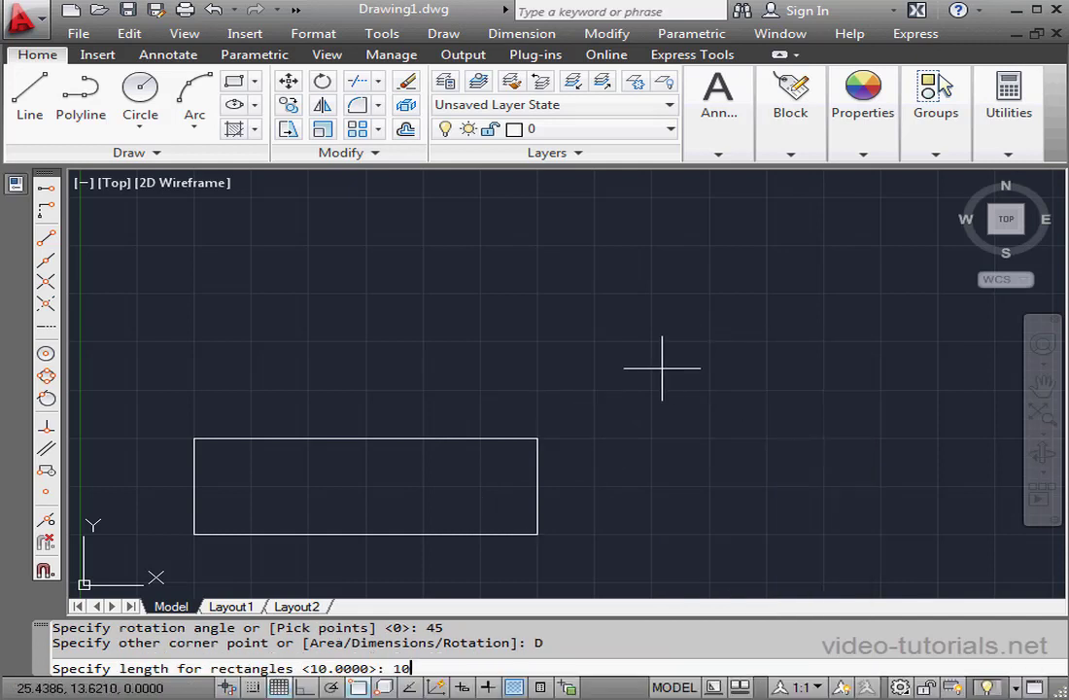
pyautogui.write('10')
pyautogui.press('Return')
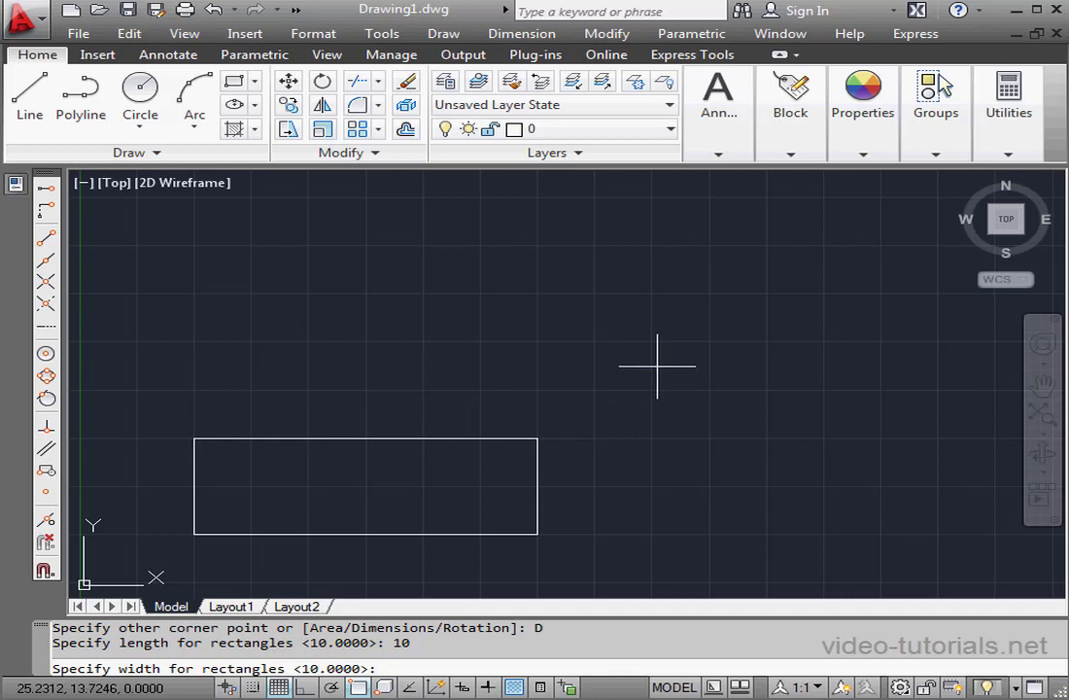
pyautogui.press('Return')
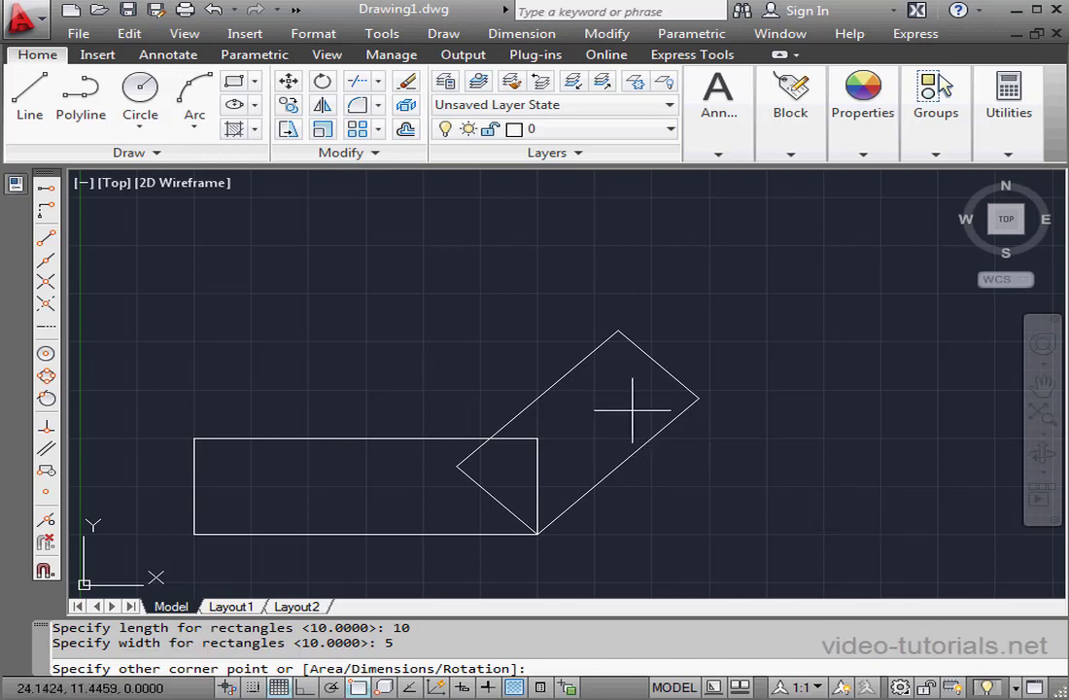
pyautogui.click(623, 380)
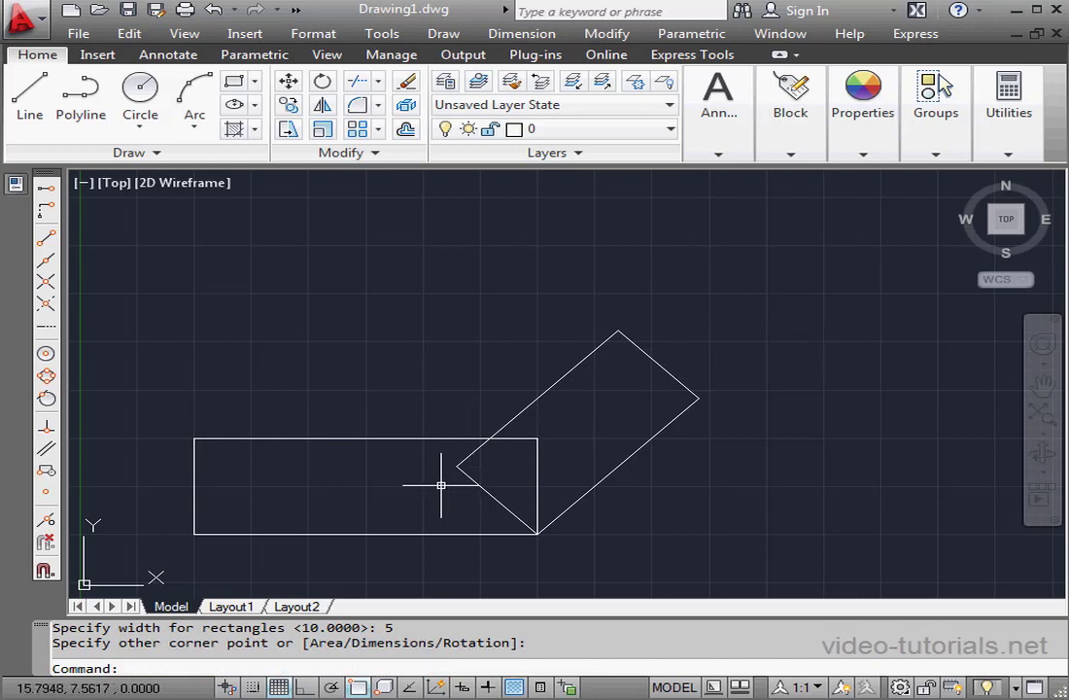
# Draw a Start, End, Angle arc with a 180-degree included angle across the outer short edge of the rotated rectangle, bulging outward
pyautogui.moveTo(441, 484)
pyautogui.mouseDown(button='middle')
pyautogui.moveTo(483, 470)
pyautogui.moveTo(496, 436)
pyautogui.mouseUp(button='middle')
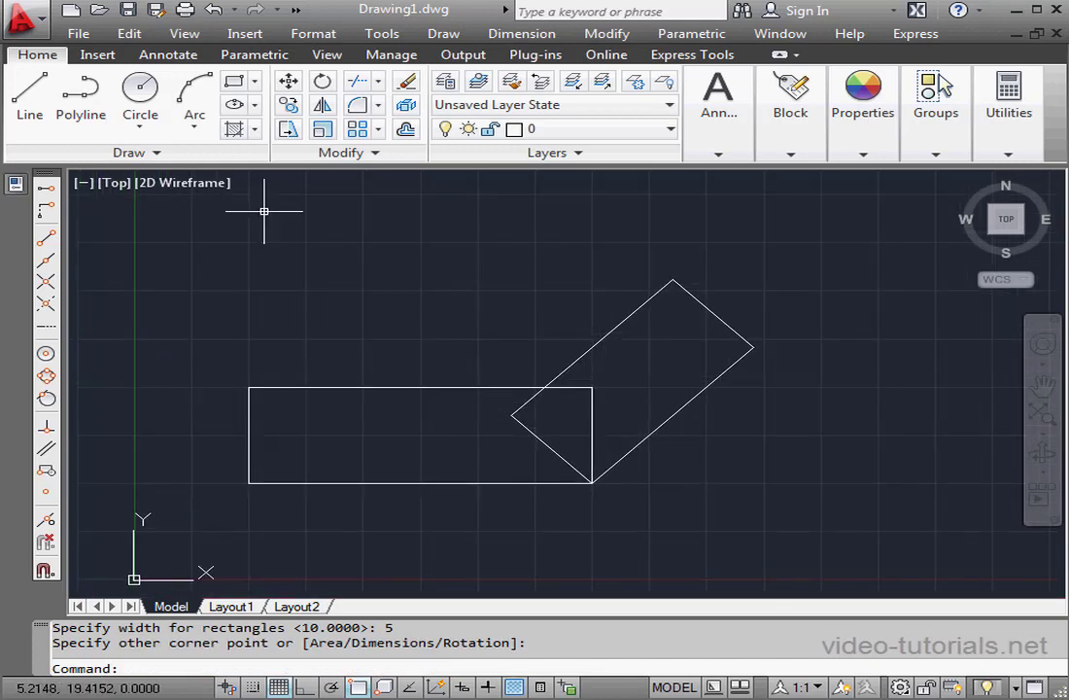
pyautogui.click(199, 128)
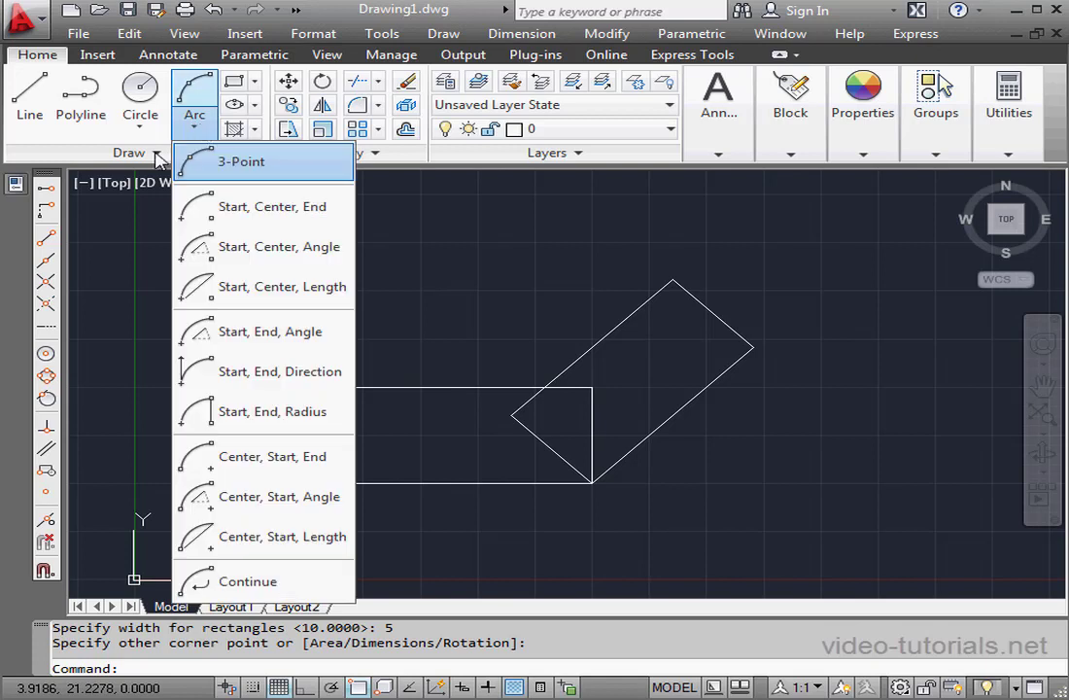
pyautogui.click(262, 334)
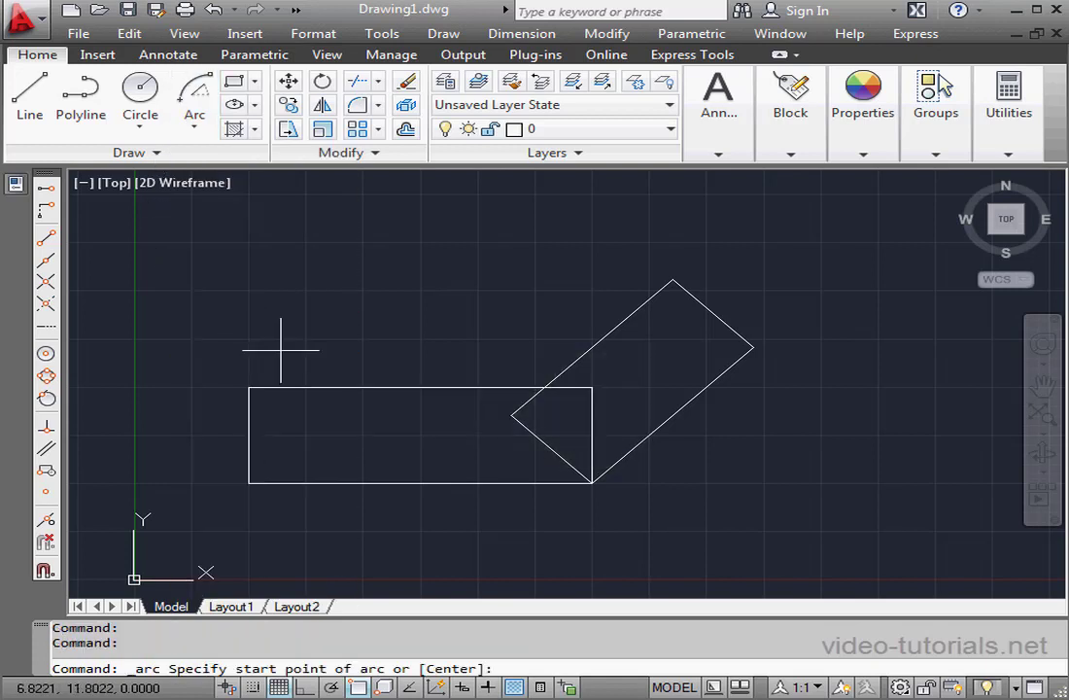
pyautogui.click(754, 346)
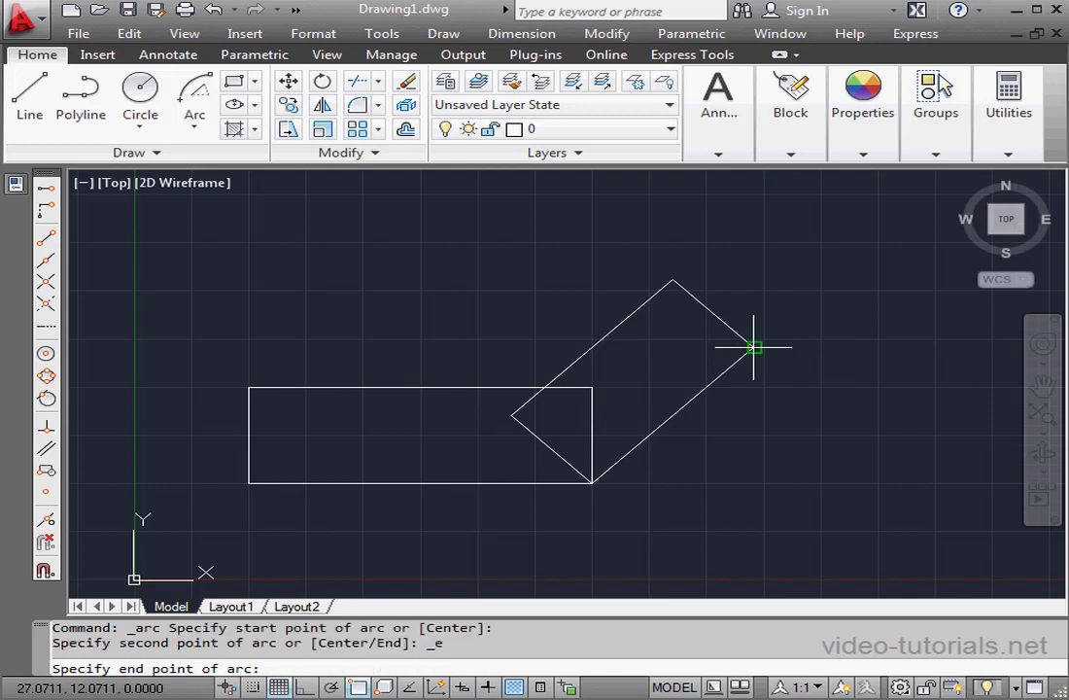
pyautogui.click(673, 280)
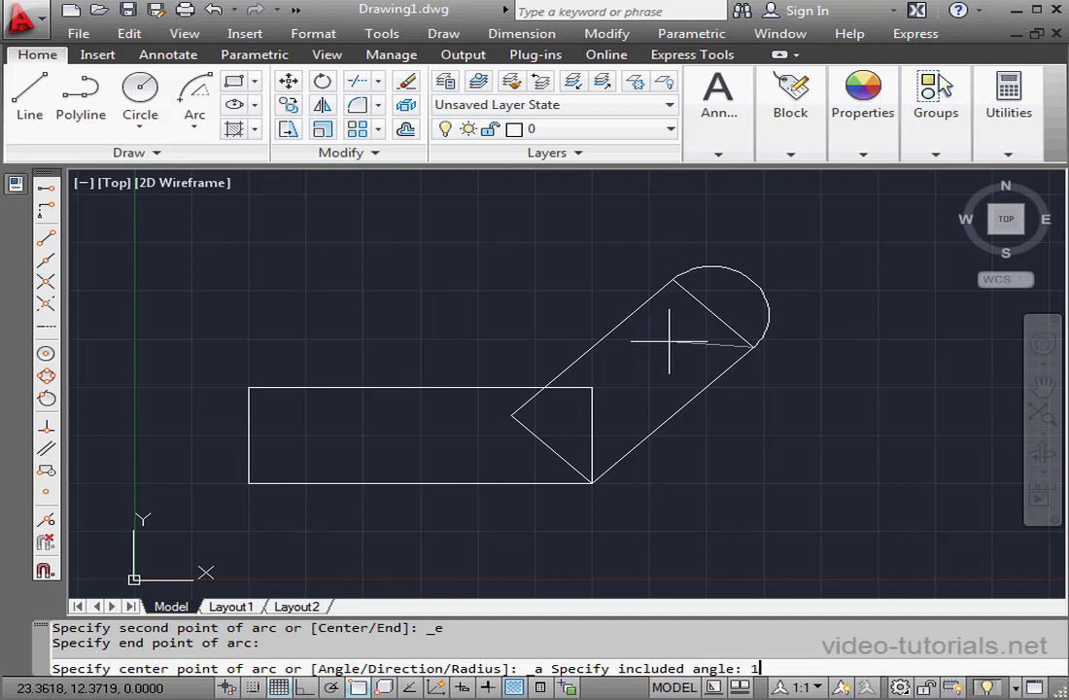
pyautogui.write('180')
pyautogui.press('Return')
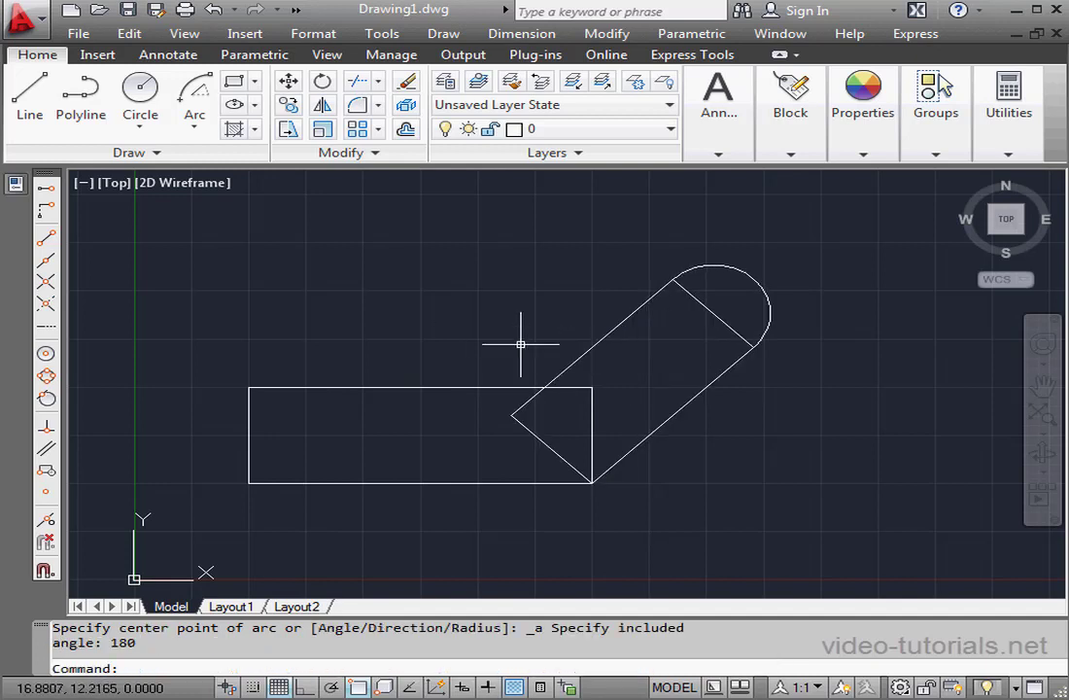
# Draw a Start, End, Radius arc from the horizontal rectangle's upper-left to lower-left corner, using the left edge's midpoint for the radius
pyautogui.click(195, 134)
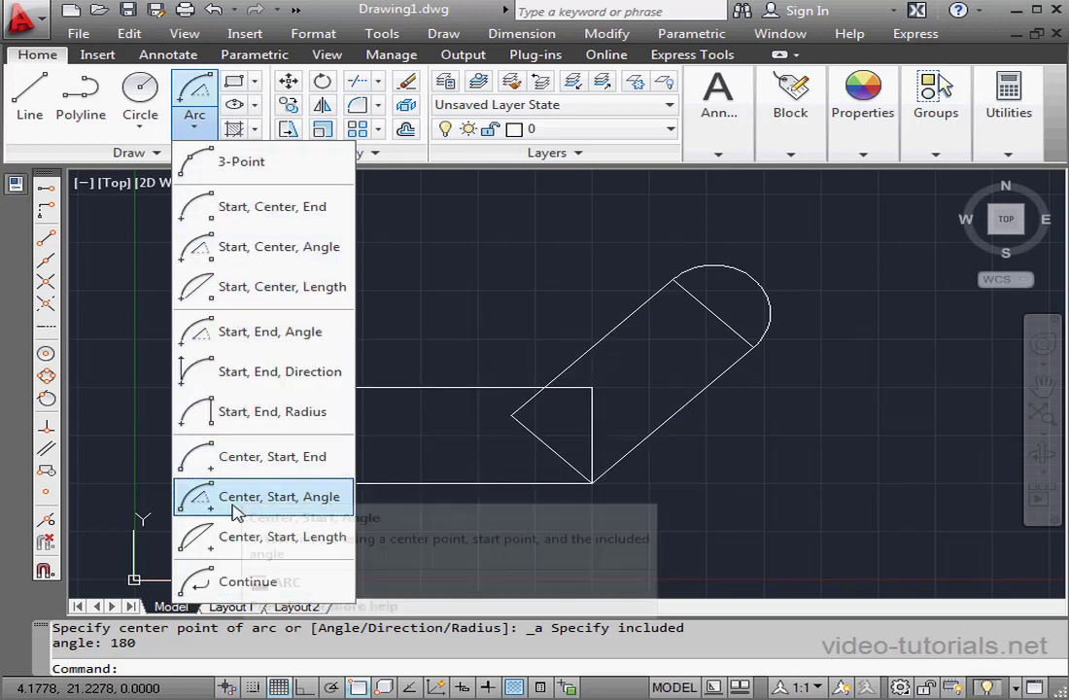
pyautogui.click(248, 411)
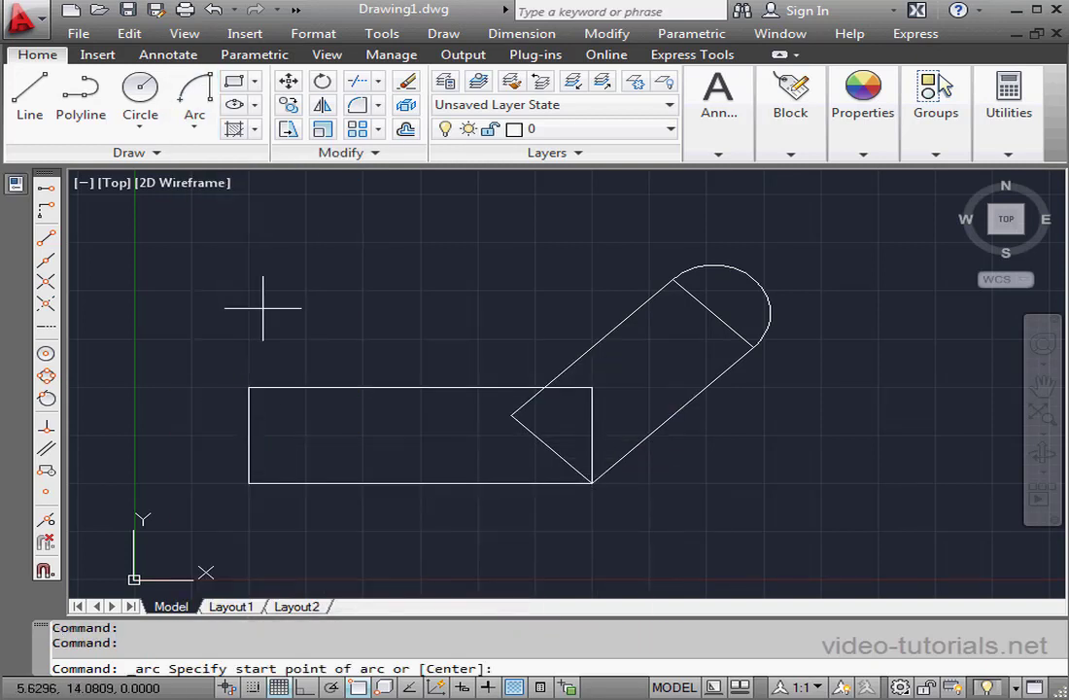
pyautogui.click(249, 387)
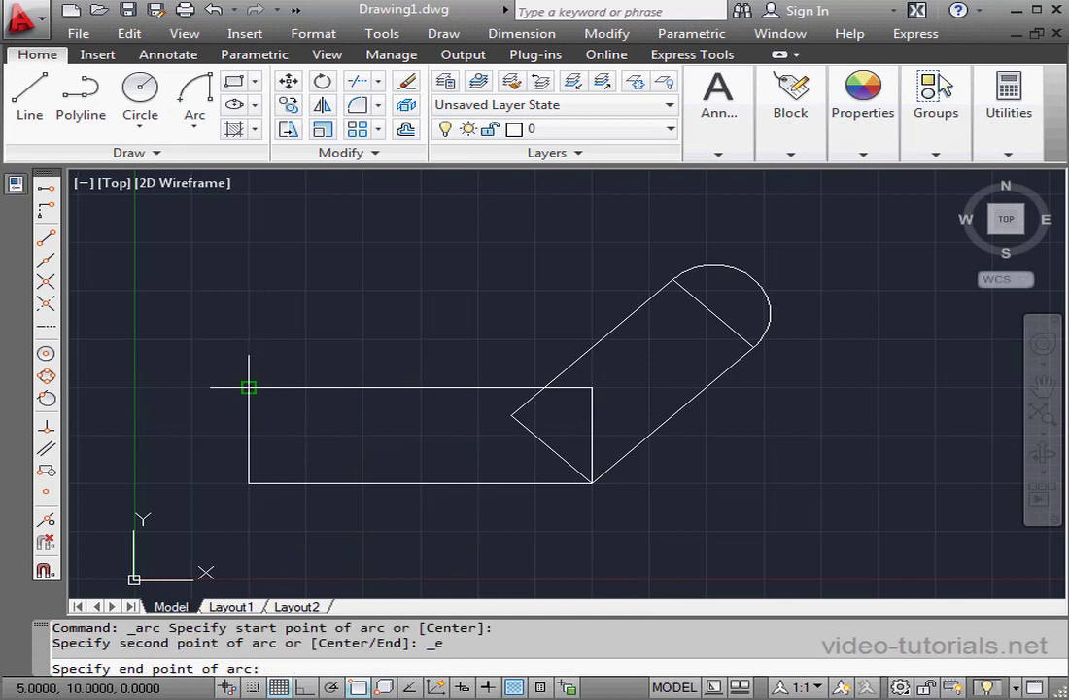
pyautogui.click(248, 482)
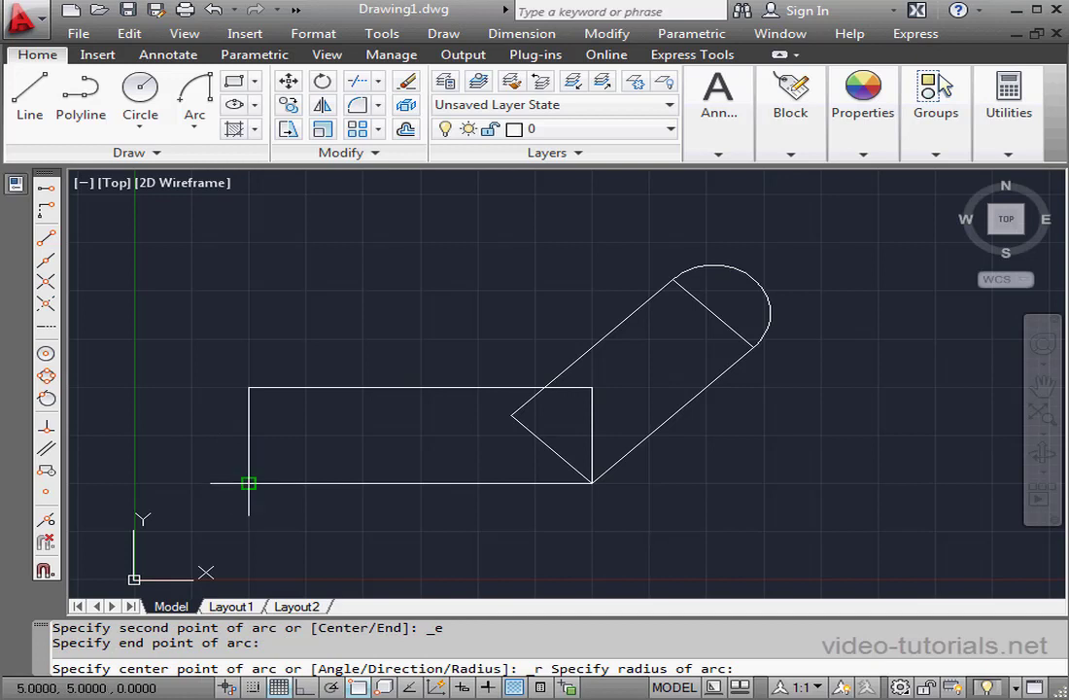
pyautogui.click(249, 482)
pyautogui.click(45, 260)
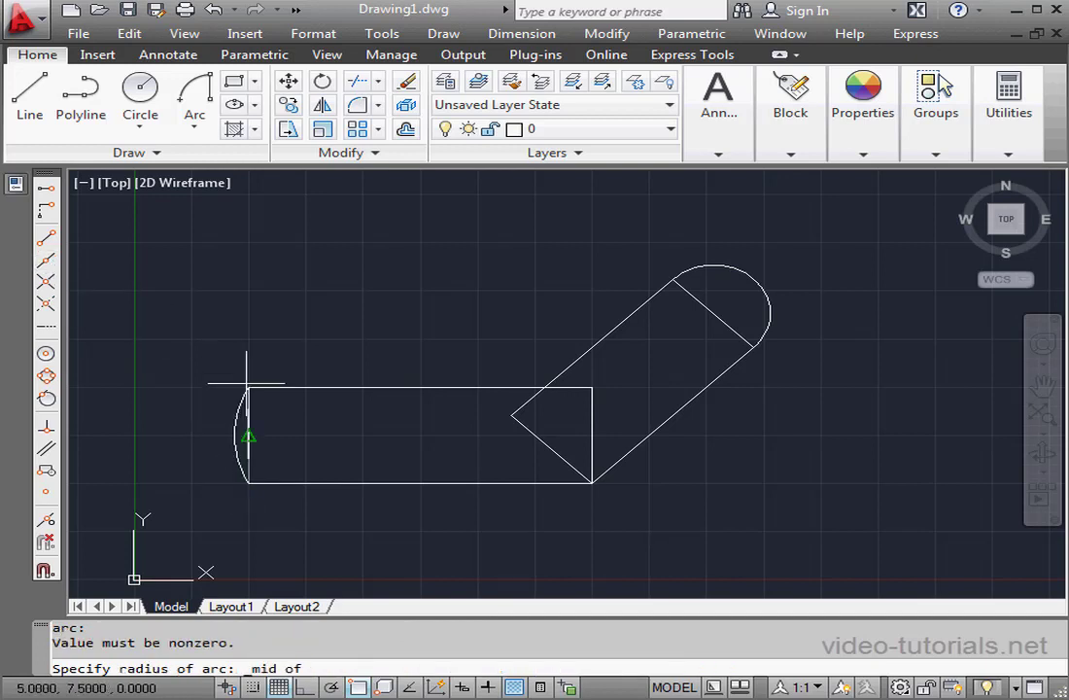
pyautogui.click(248, 435)
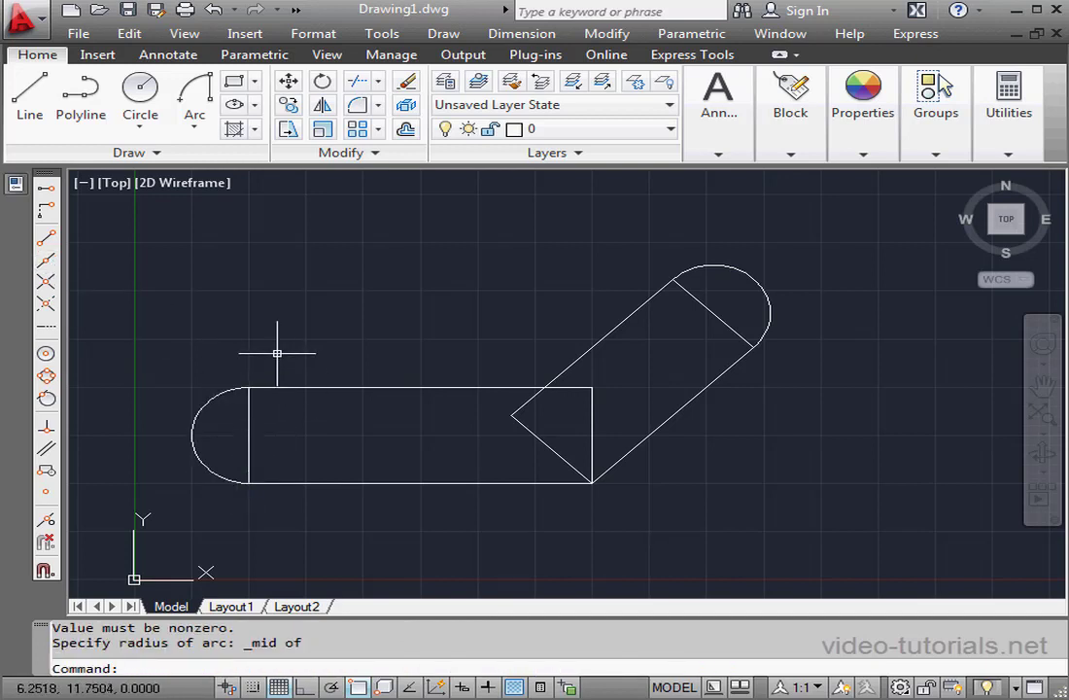
# Trim the overlapping rectangle edges and the straight edges under both arcs, using all objects as cutting edges, to leave one closed outline
pyautogui.click(379, 83)
pyautogui.click(365, 119)
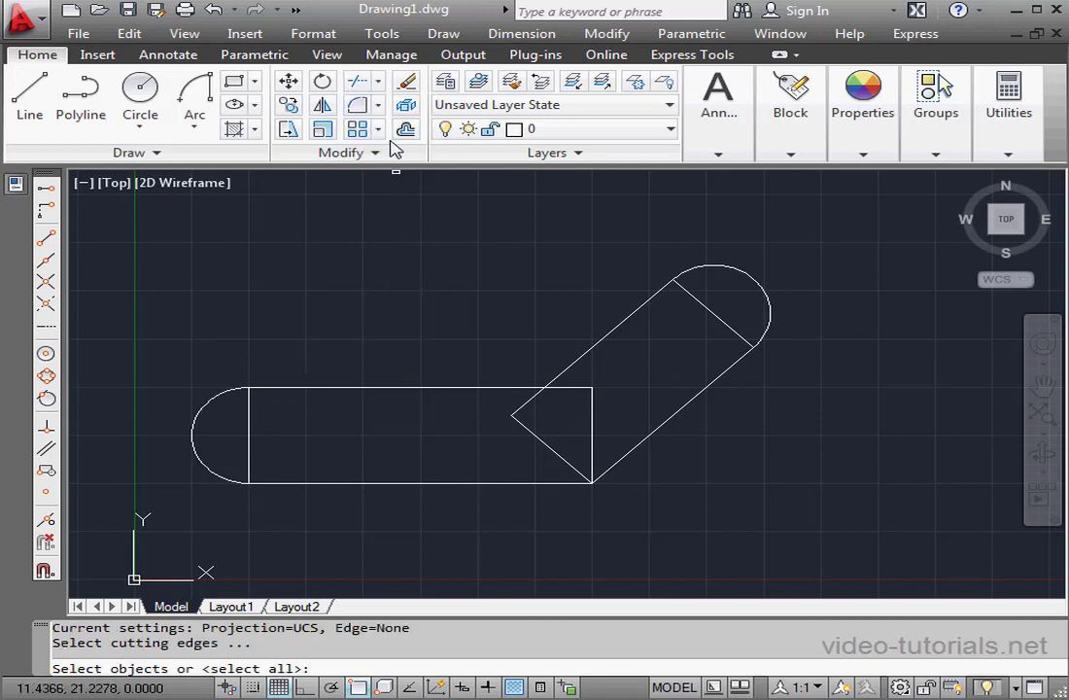
pyautogui.press('Return')
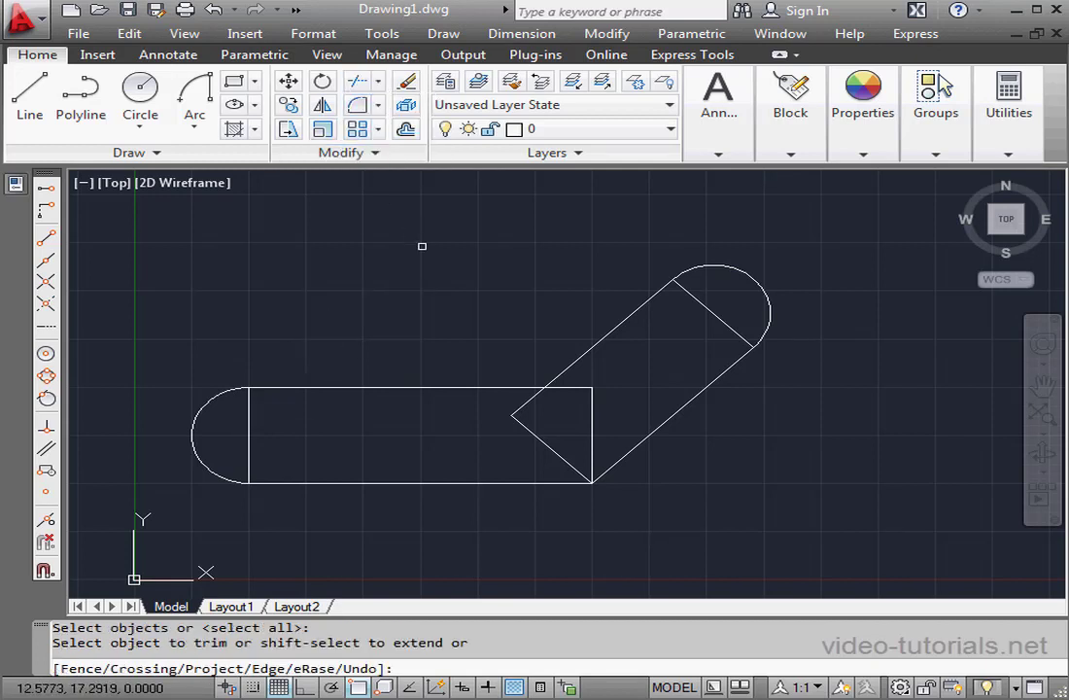
pyautogui.click(642, 405)
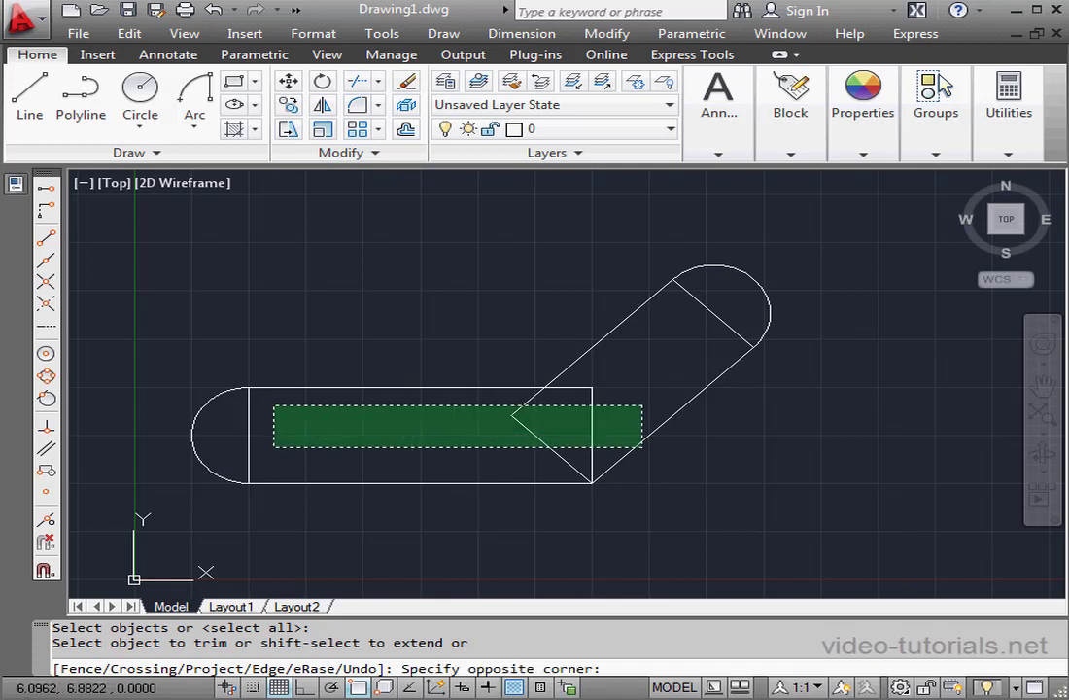
pyautogui.click(238, 428)
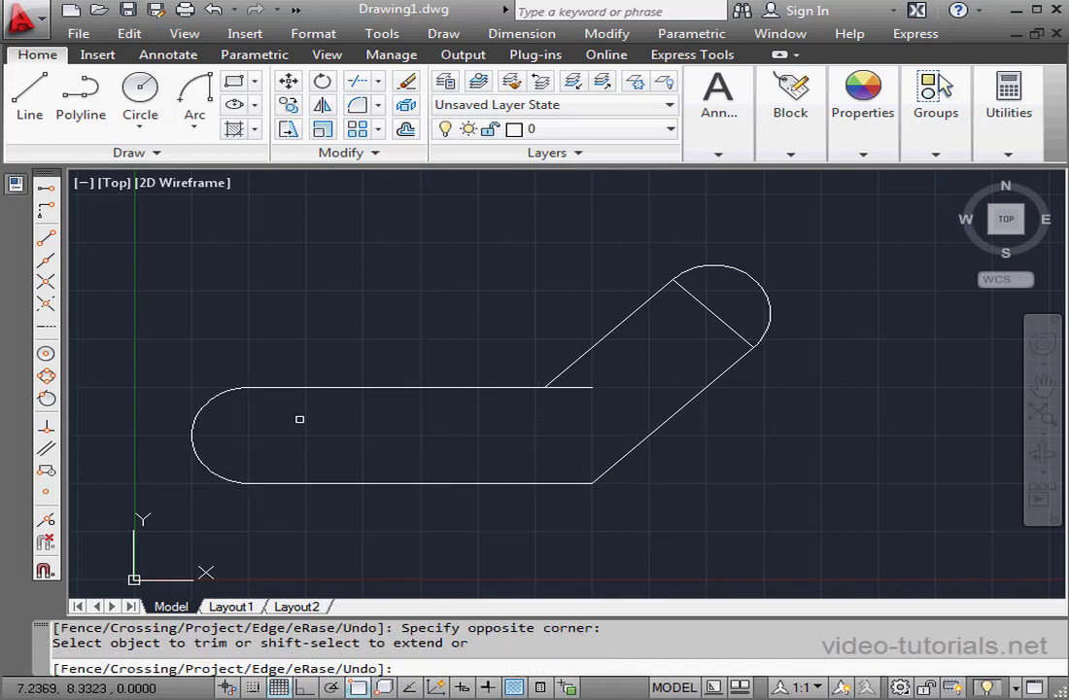
pyautogui.click(587, 387)
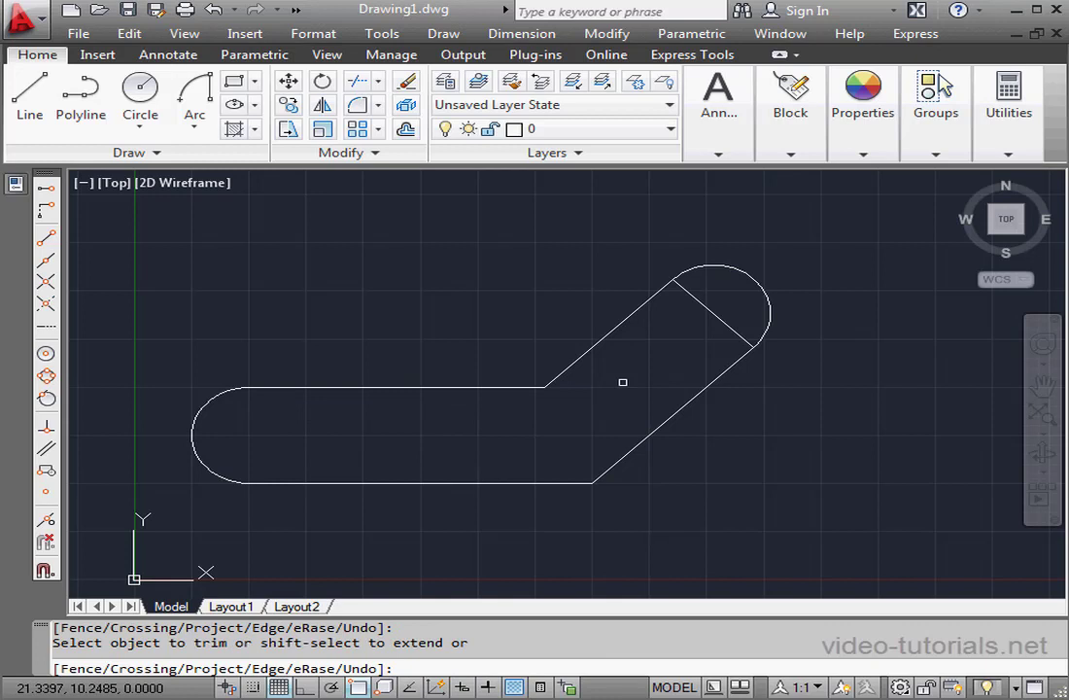
pyautogui.click(731, 322)
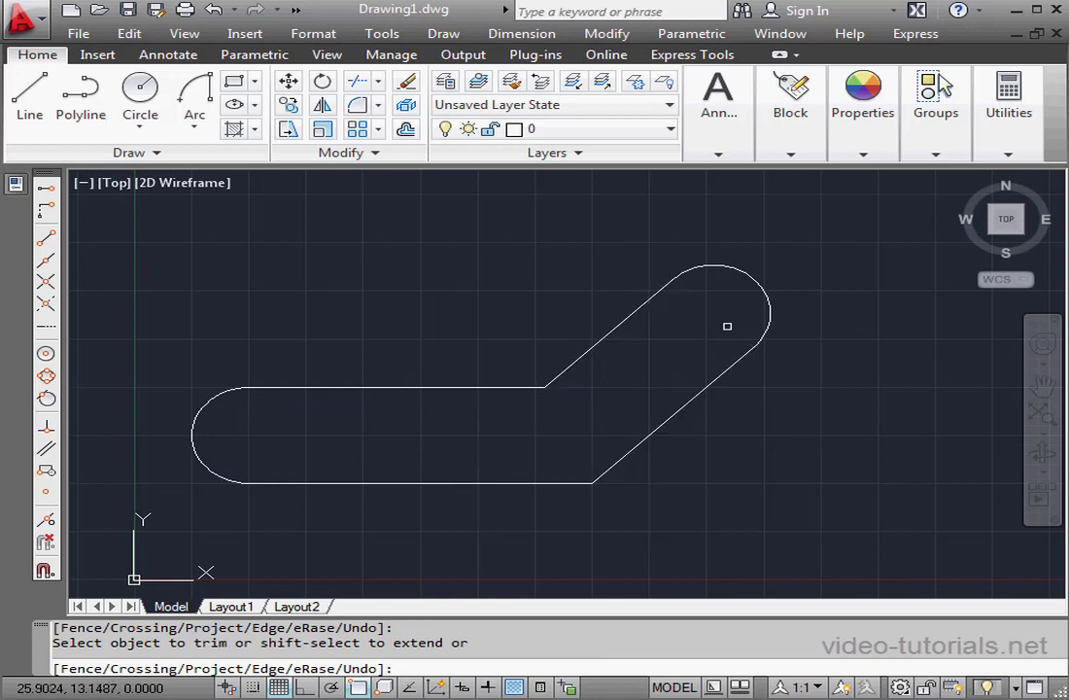
pyautogui.rightClick(465, 263)
pyautogui.click(520, 278)
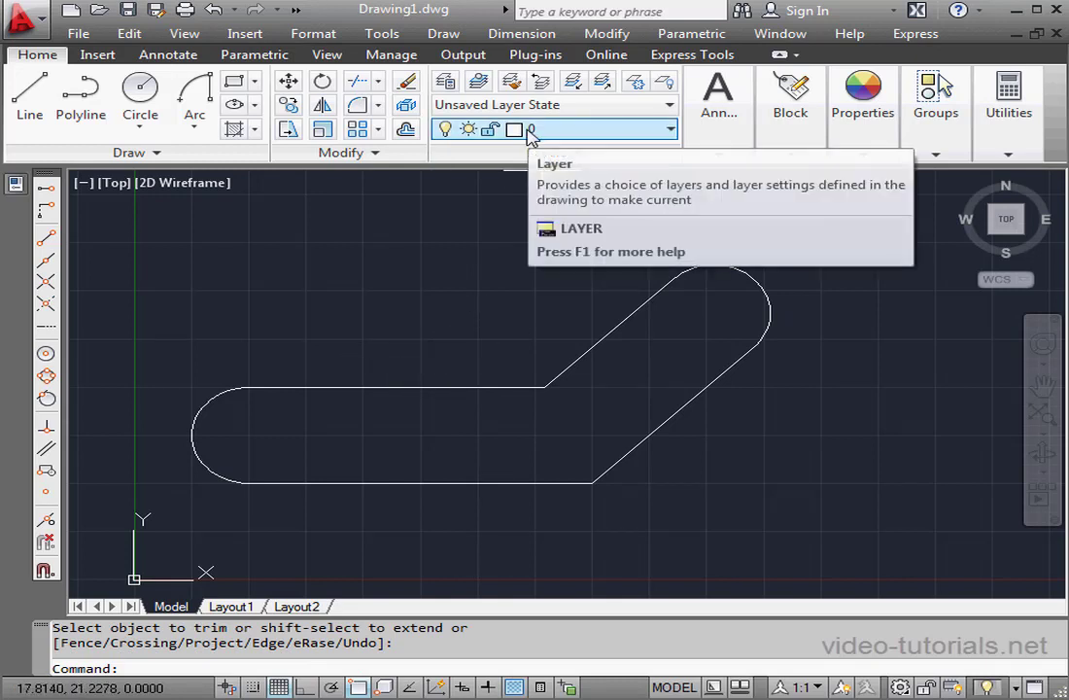
# Move the whole part outline to the Part layer and clear the selection
pyautogui.click(168, 228)
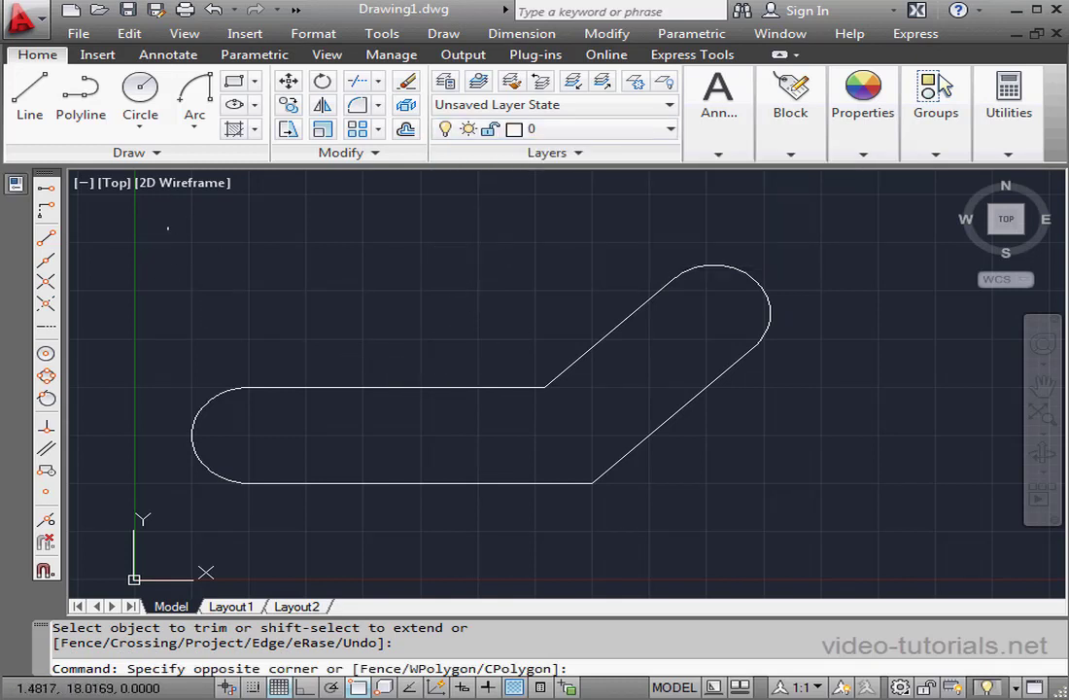
pyautogui.click(807, 515)
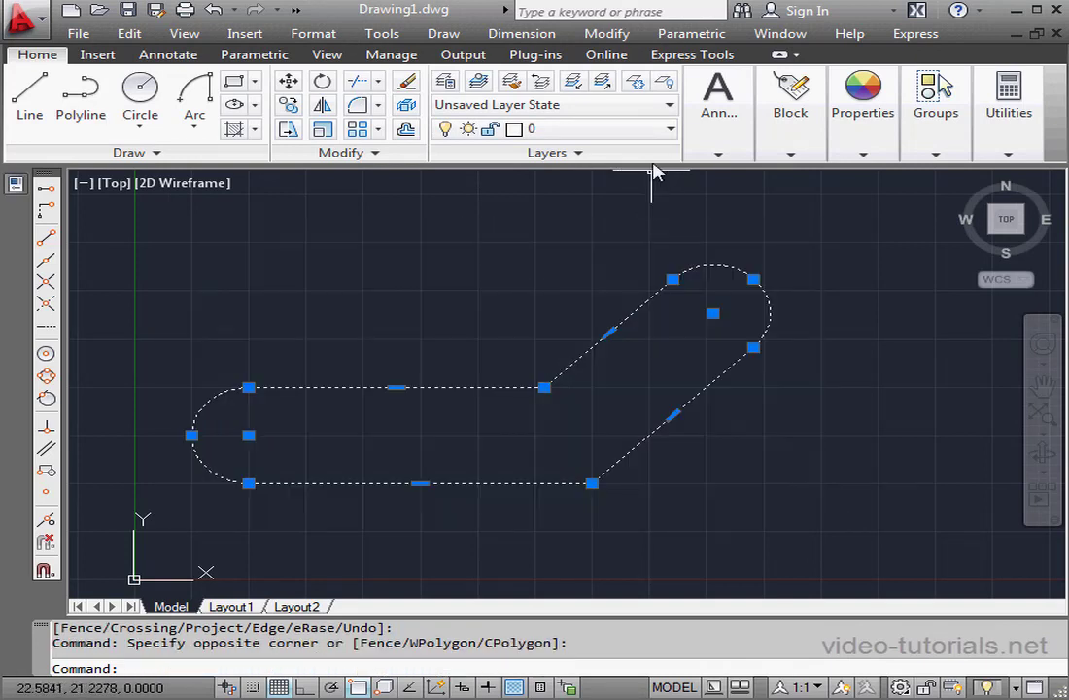
pyautogui.click(670, 130)
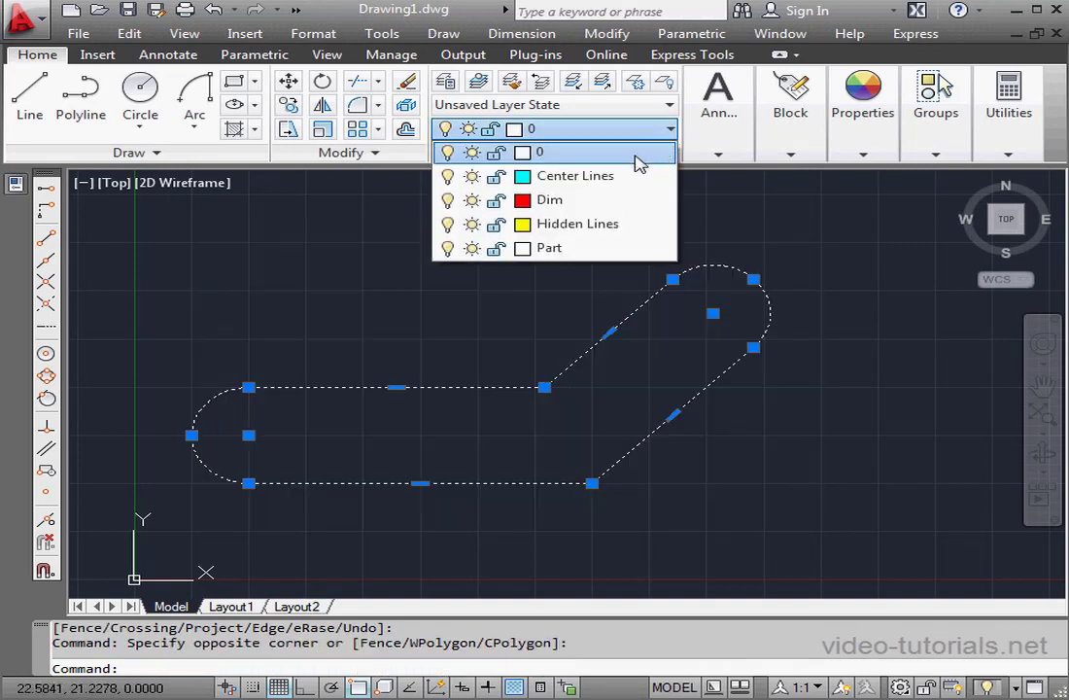
pyautogui.click(550, 248)
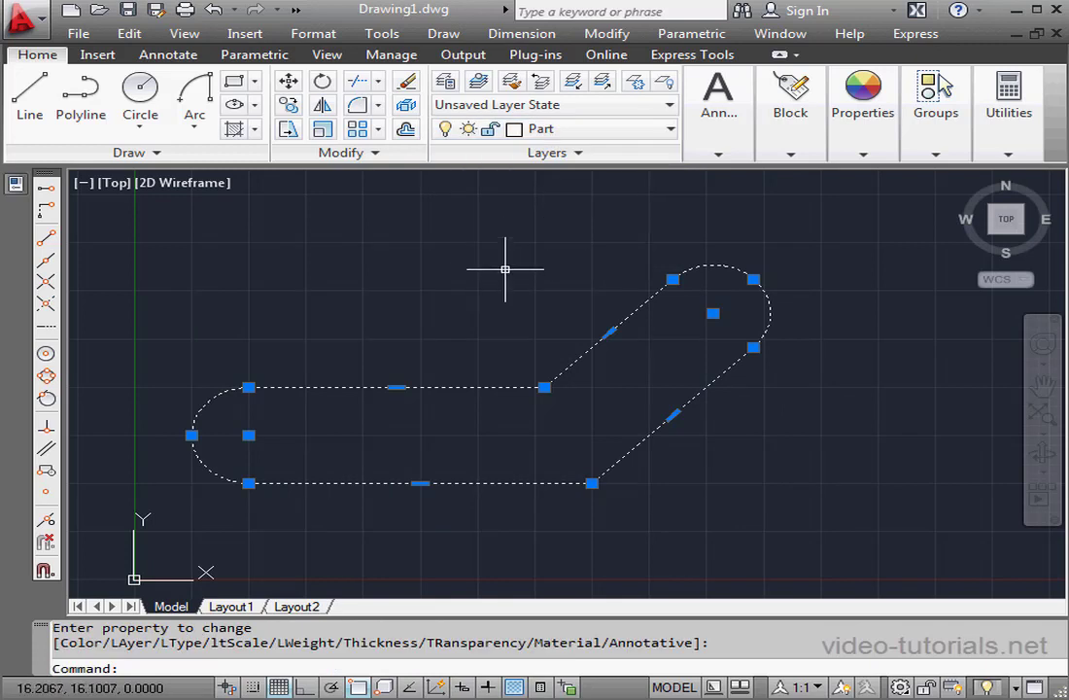
pyautogui.press('Escape')
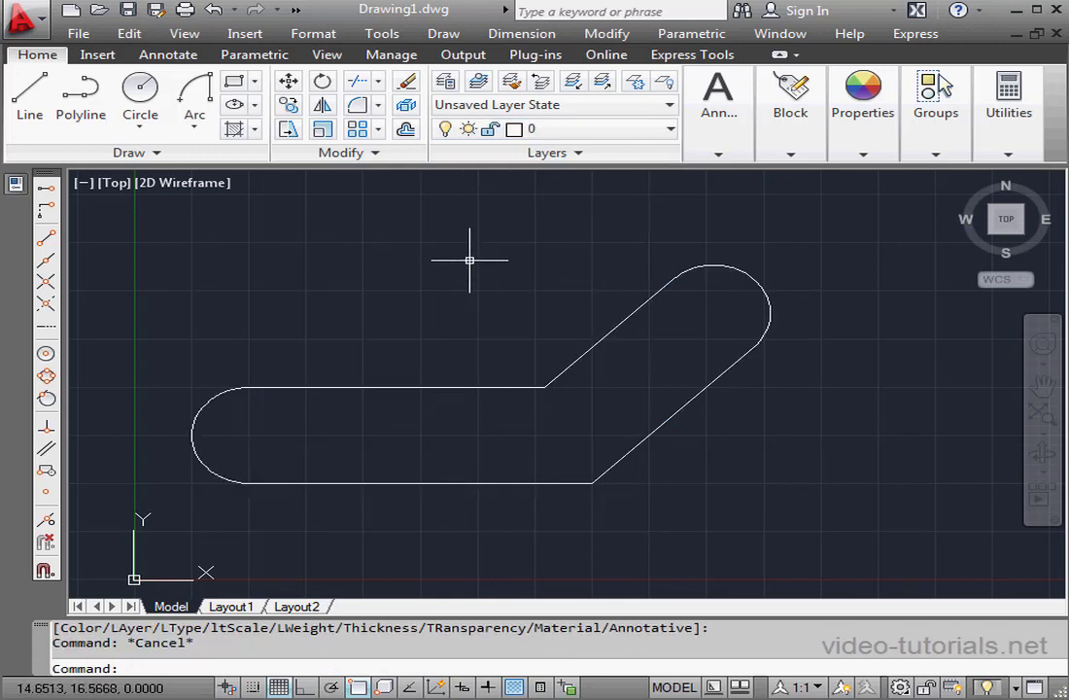
# On the Hidden Lines layer, draw a 5-unit horizontal line with Ortho on, running inward from the horizontal leg's end arc center
pyautogui.click(675, 131)
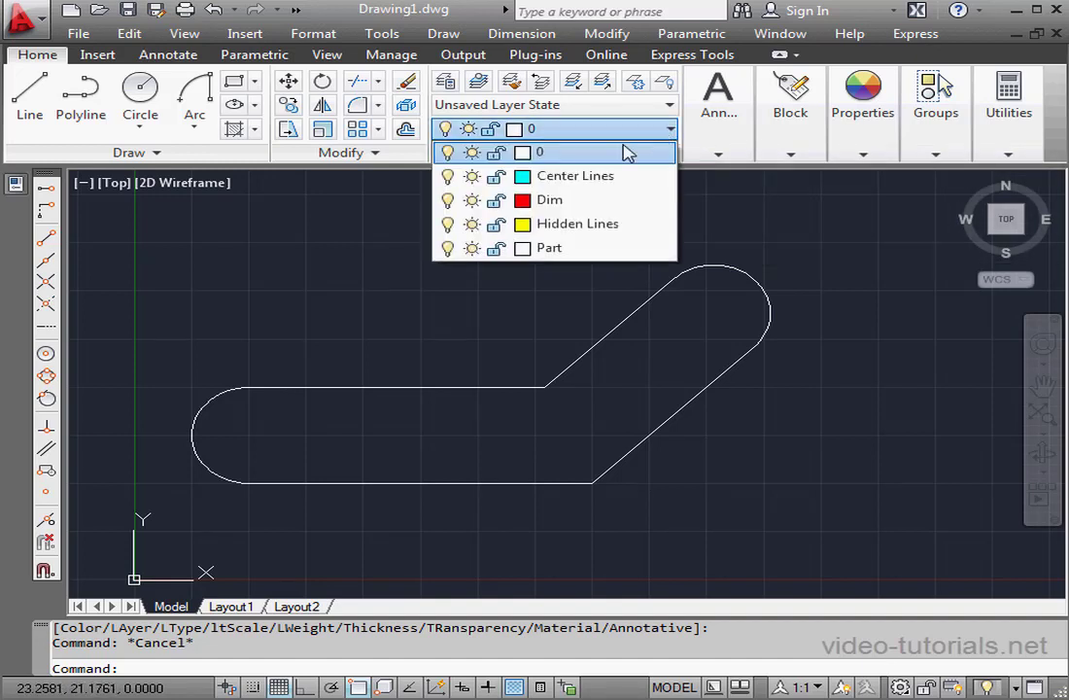
pyautogui.click(578, 225)
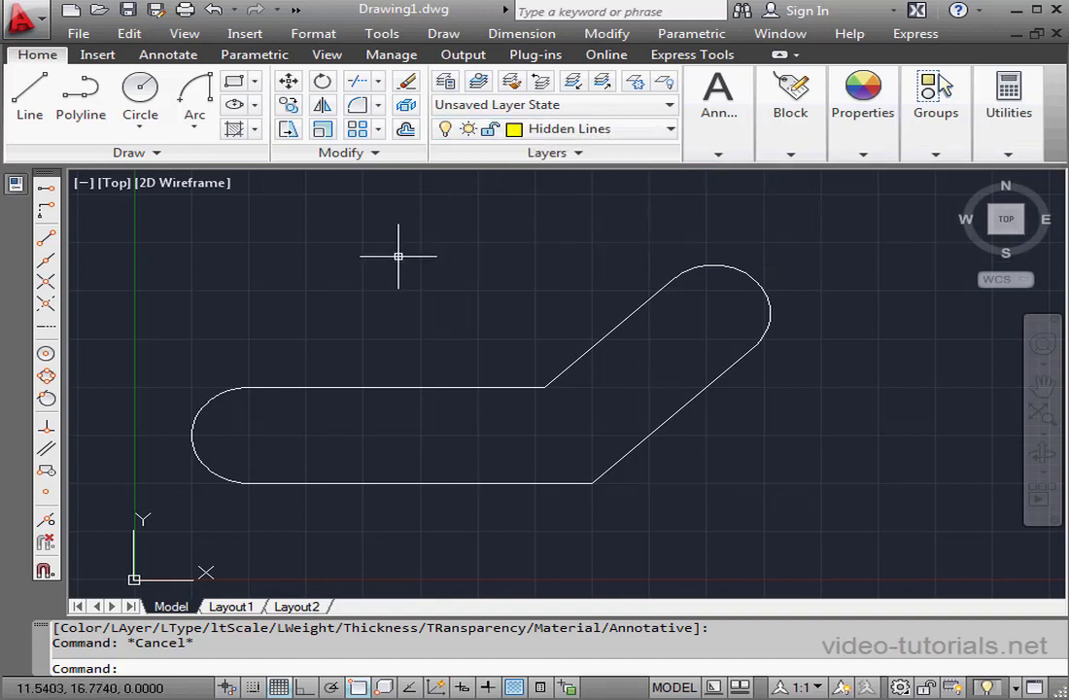
pyautogui.click(32, 103)
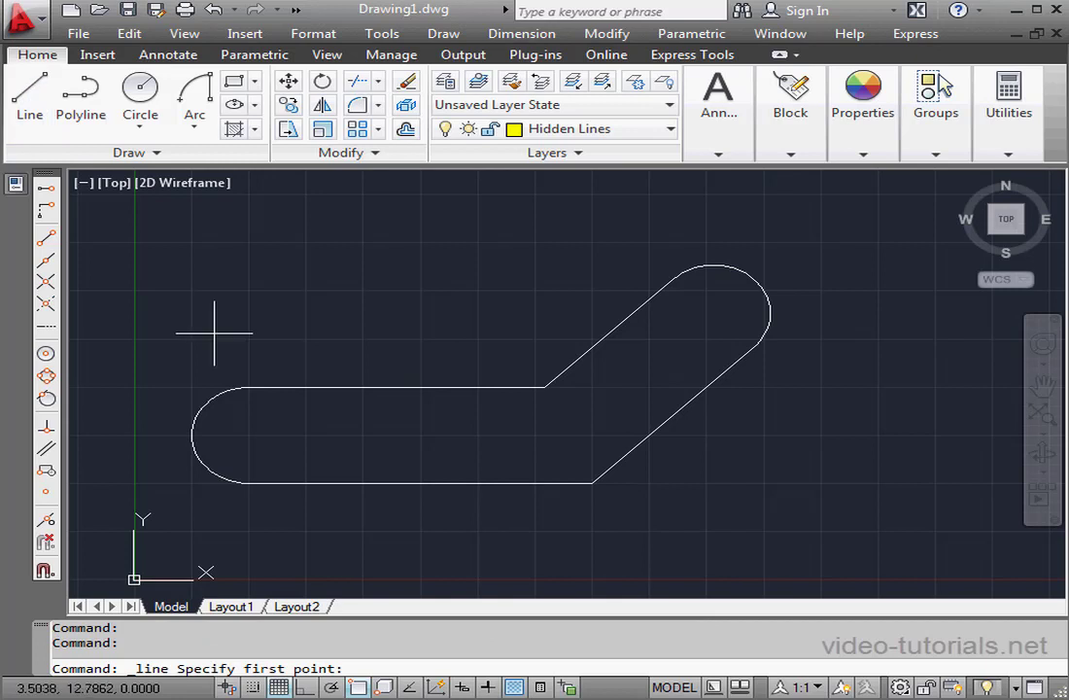
pyautogui.click(249, 435)
pyautogui.press('F8')
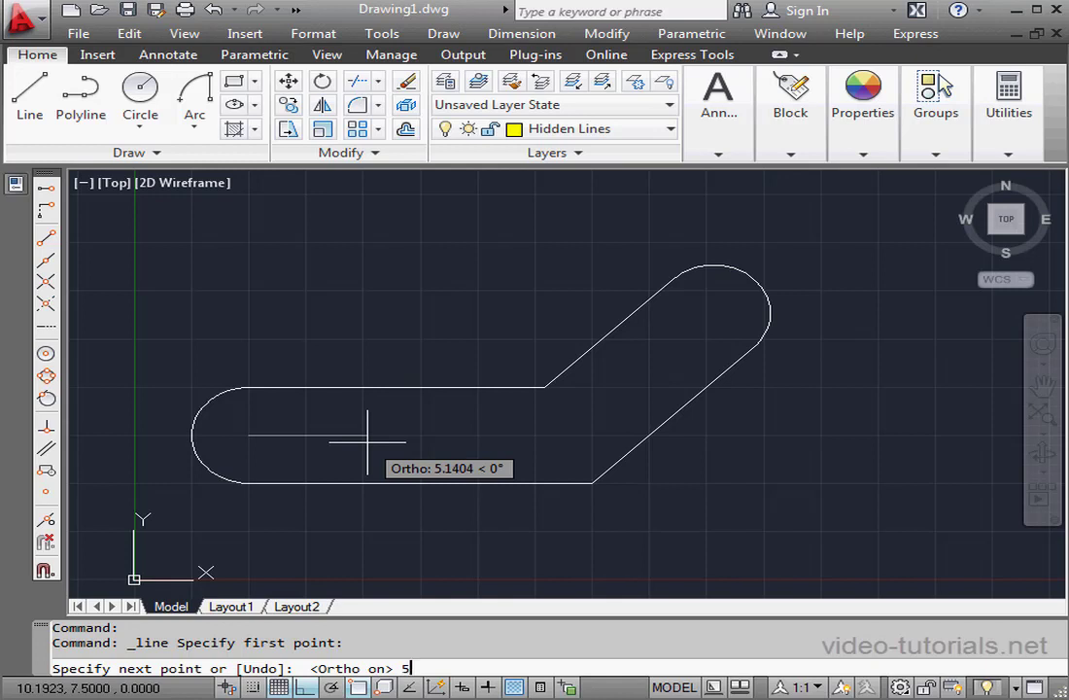
pyautogui.press('Return')
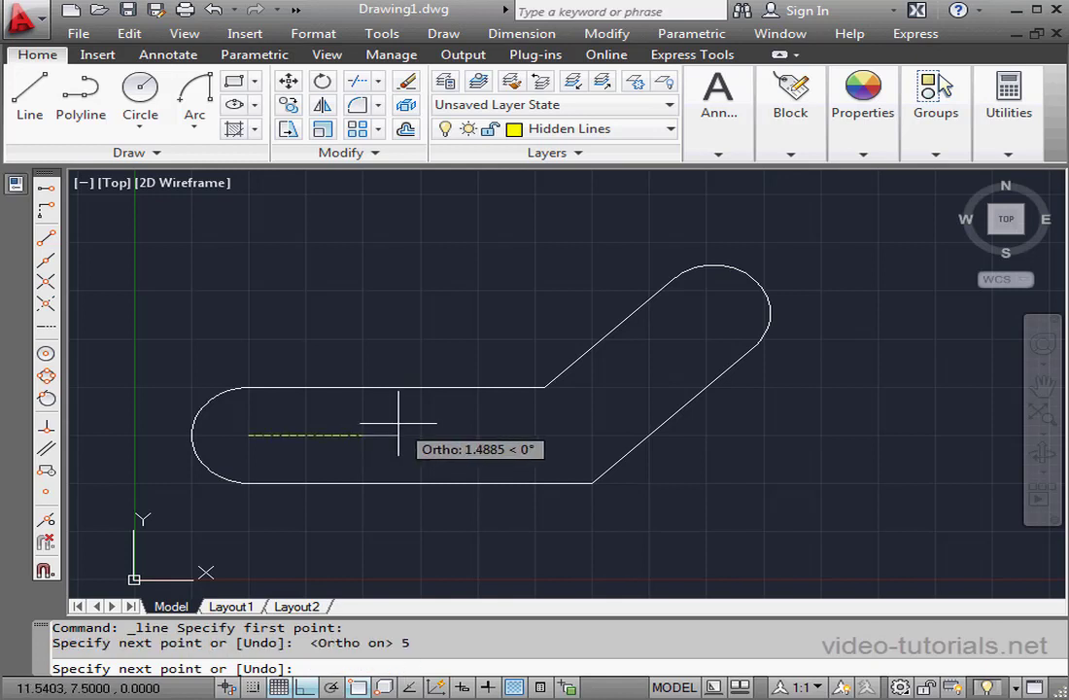
pyautogui.press('Escape')
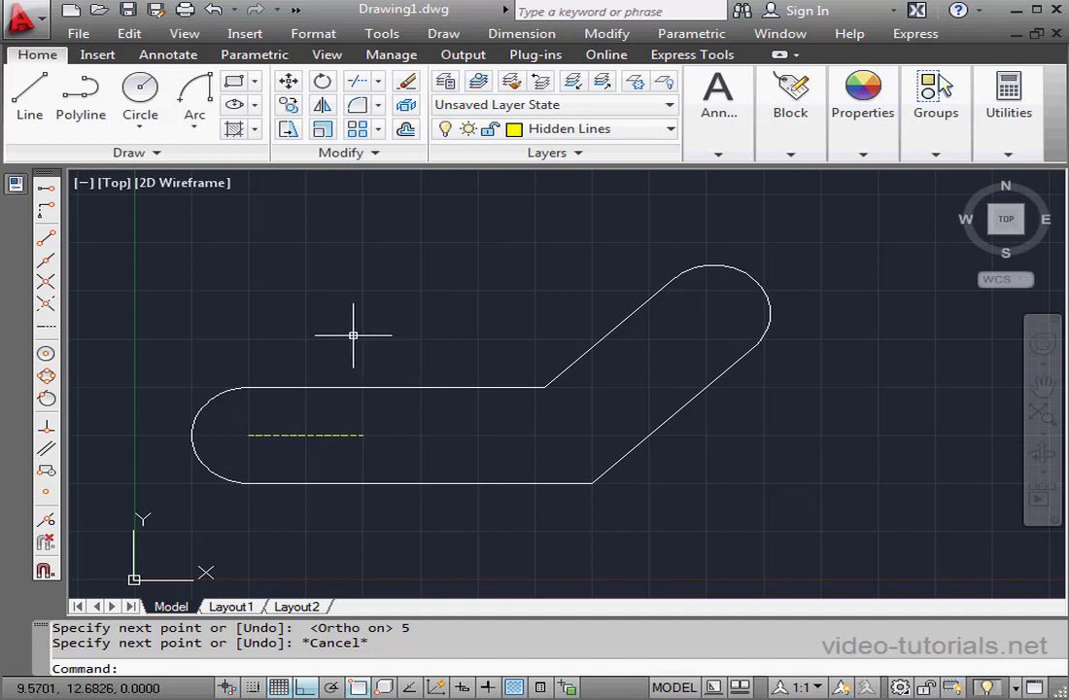
# Offset the hidden line by 1 unit both above and below
pyautogui.click(406, 130)
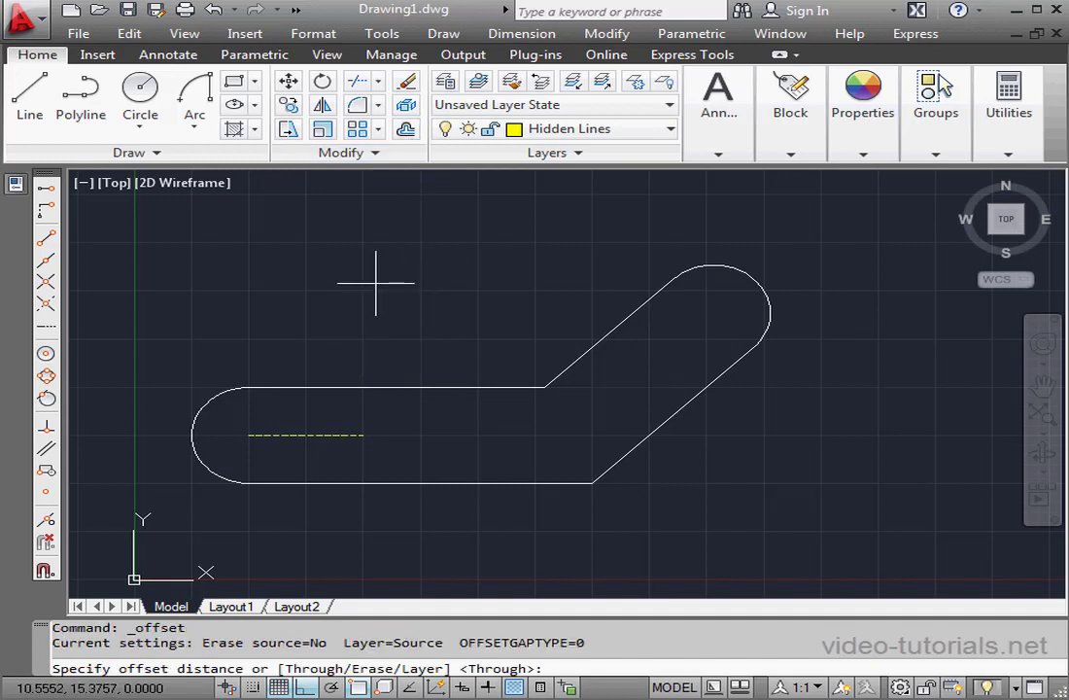
pyautogui.write('1')
pyautogui.press('Return')
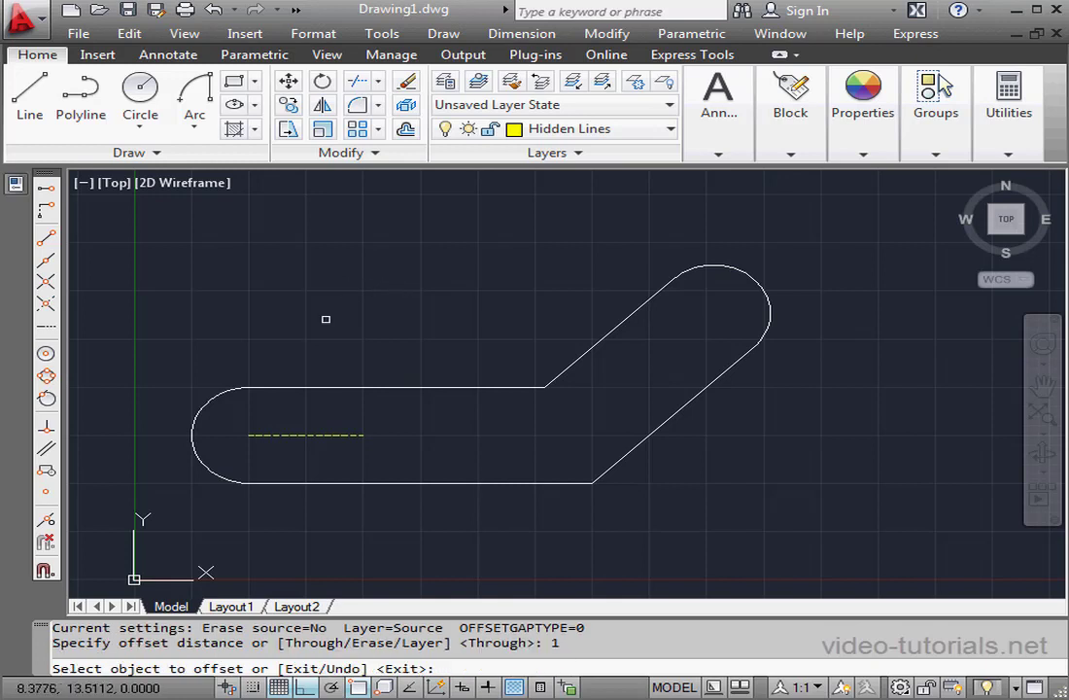
pyautogui.click(298, 435)
pyautogui.click(318, 423)
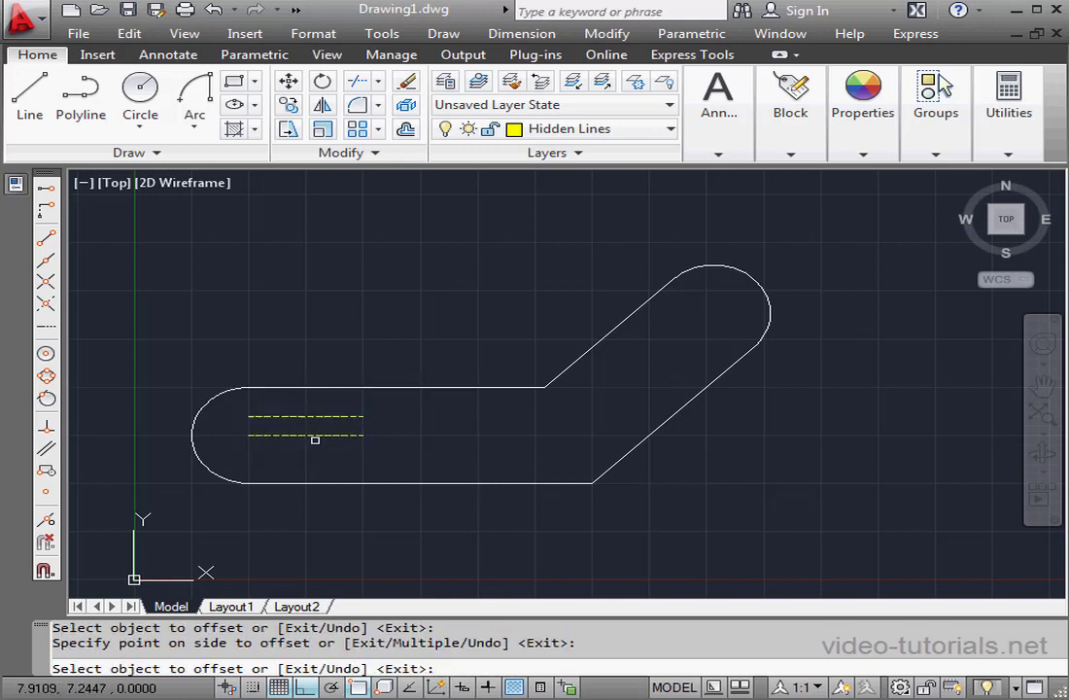
pyautogui.click(314, 436)
pyautogui.click(311, 445)
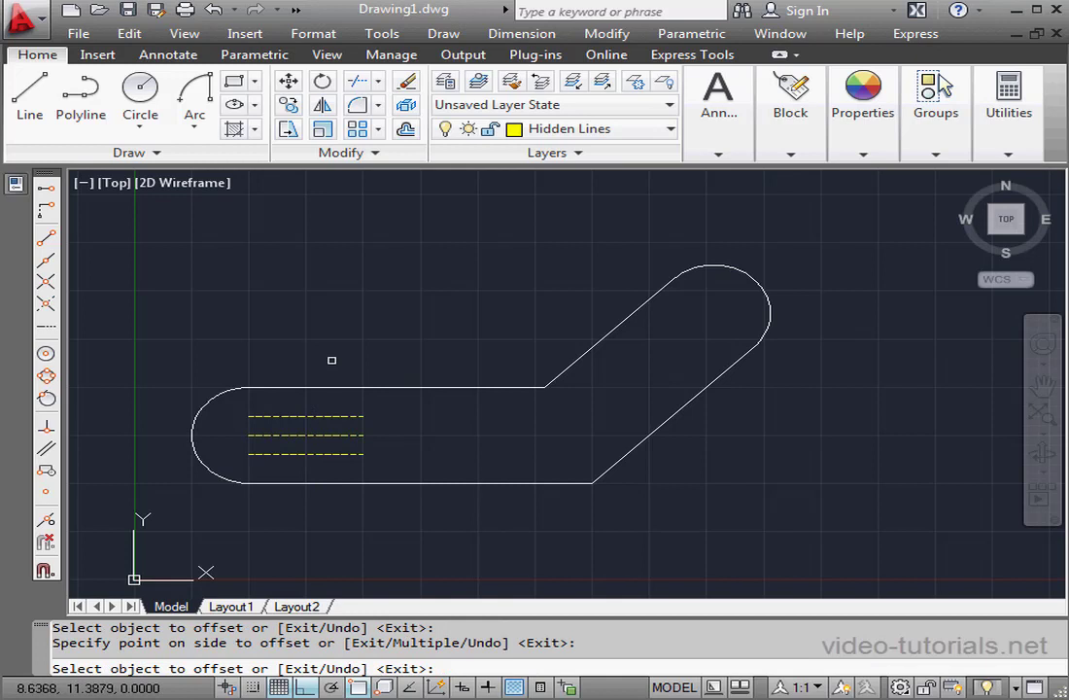
pyautogui.press('Escape')
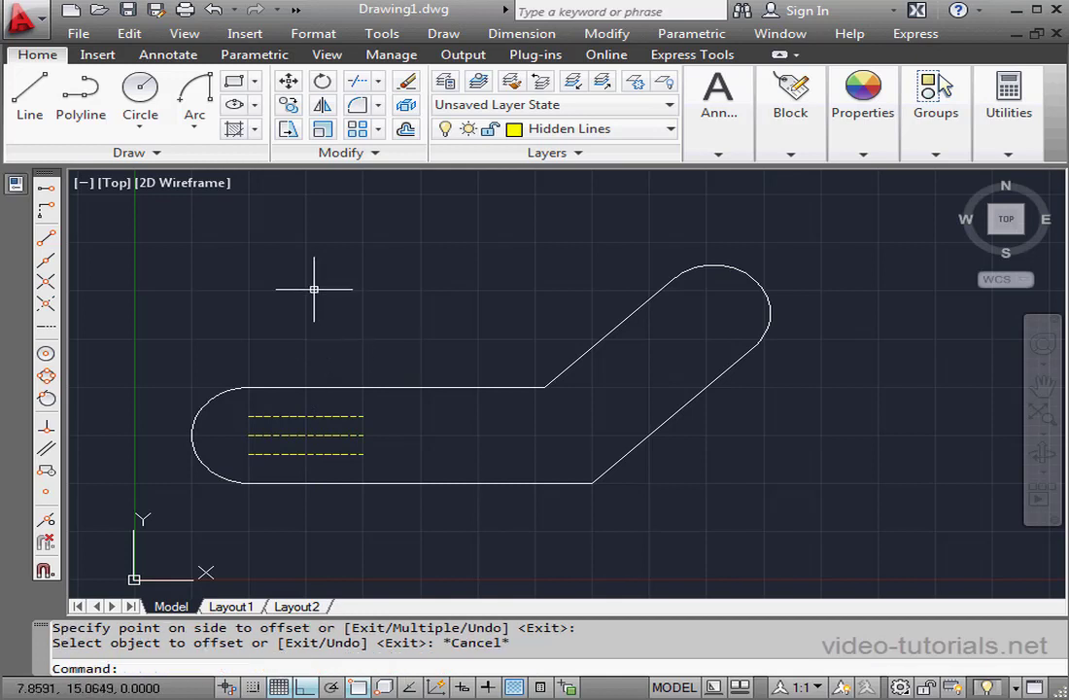
# Draw two circles of radius 1 centered on the endpoints of the middle hidden line
pyautogui.click(142, 97)
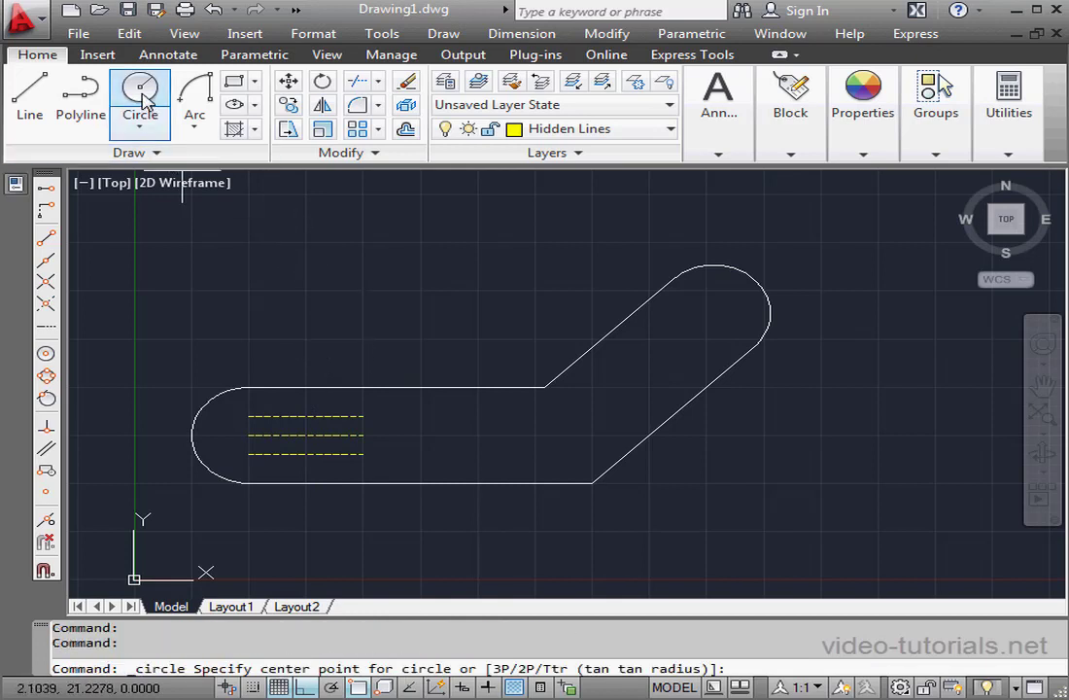
pyautogui.click(249, 434)
pyautogui.click(249, 416)
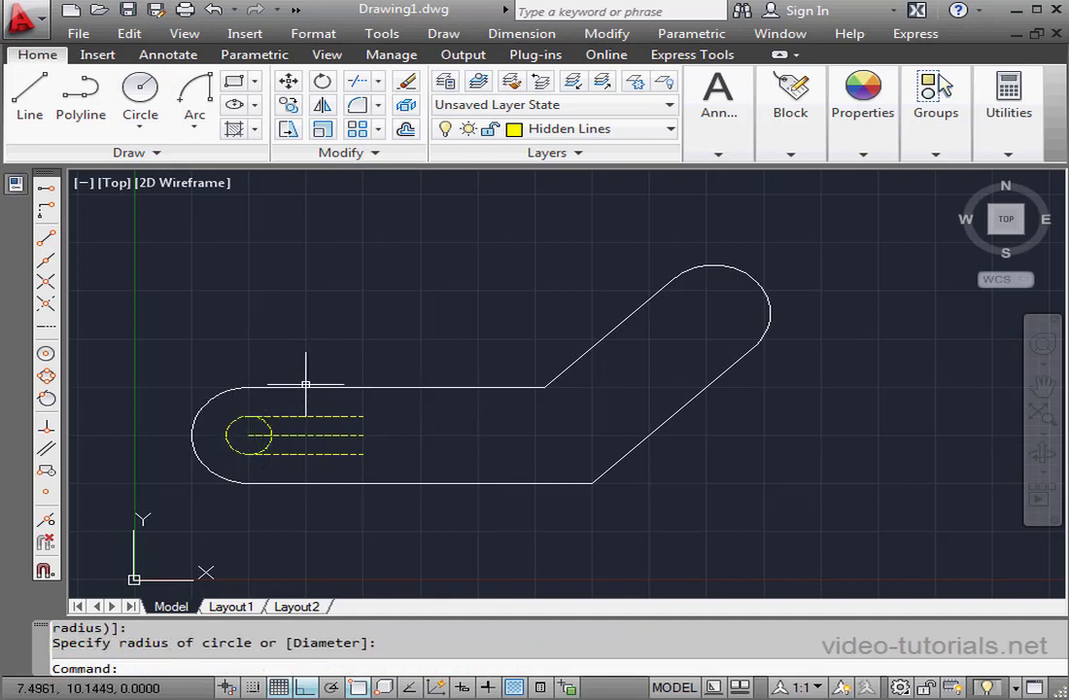
pyautogui.press('Return')
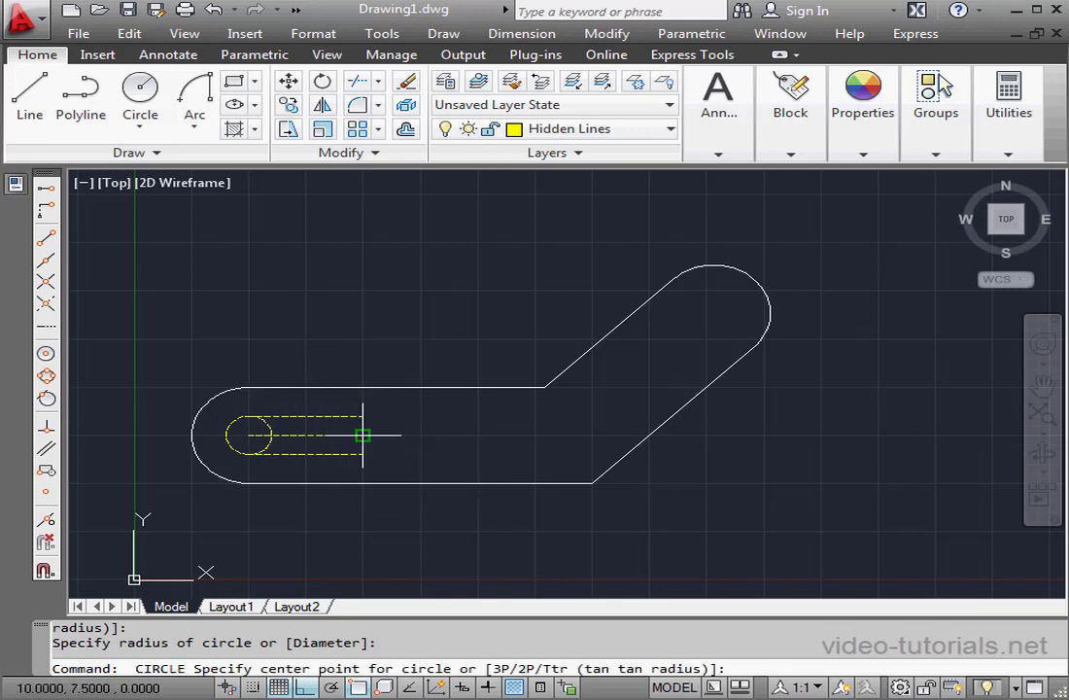
pyautogui.click(362, 434)
pyautogui.press('Return')
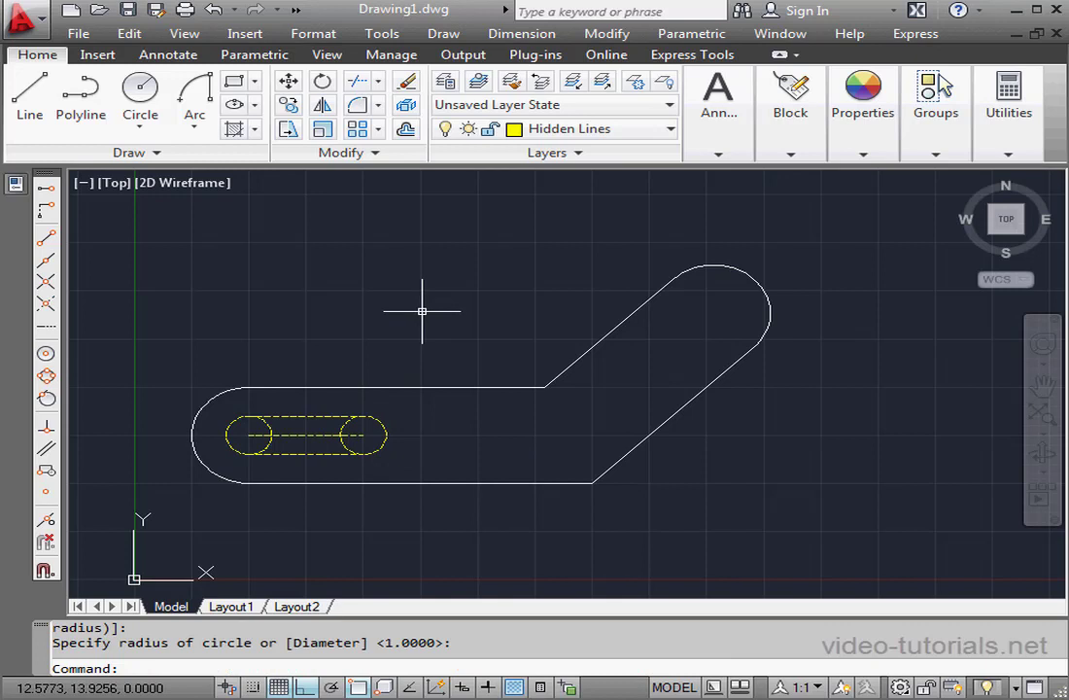
# Draw a radius 1 circle centered midway between the outline's inner and outer bend corners, using Mid Between 2 Points
pyautogui.press('Return')
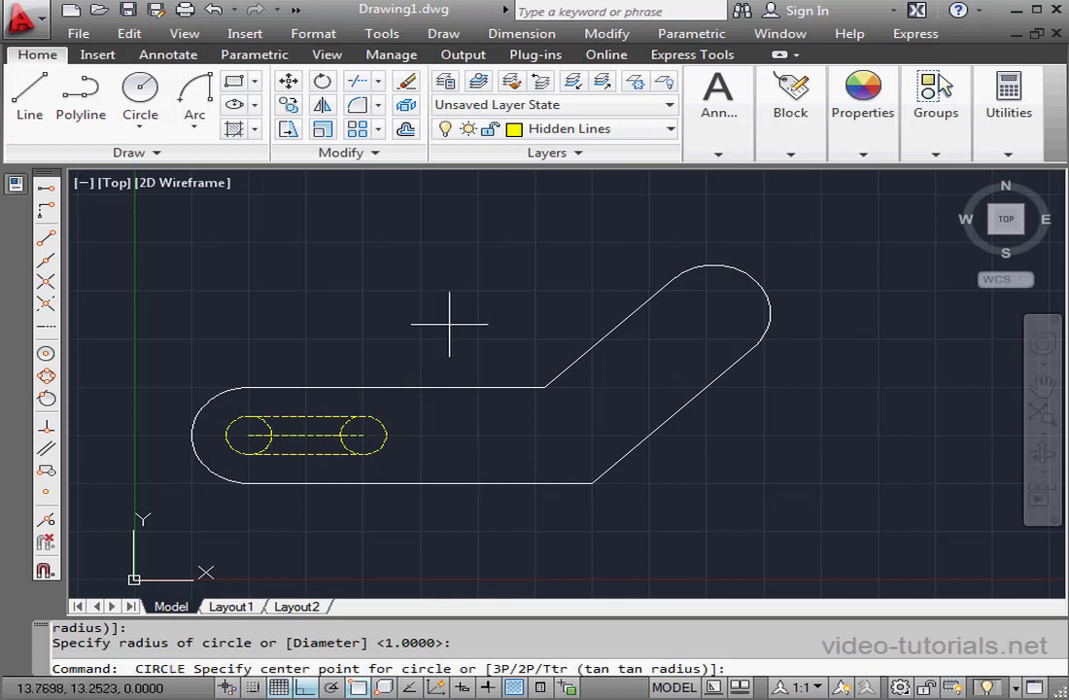
pyautogui.keyDown('shift'); pyautogui.rightClick(515, 327); pyautogui.keyUp('shift')
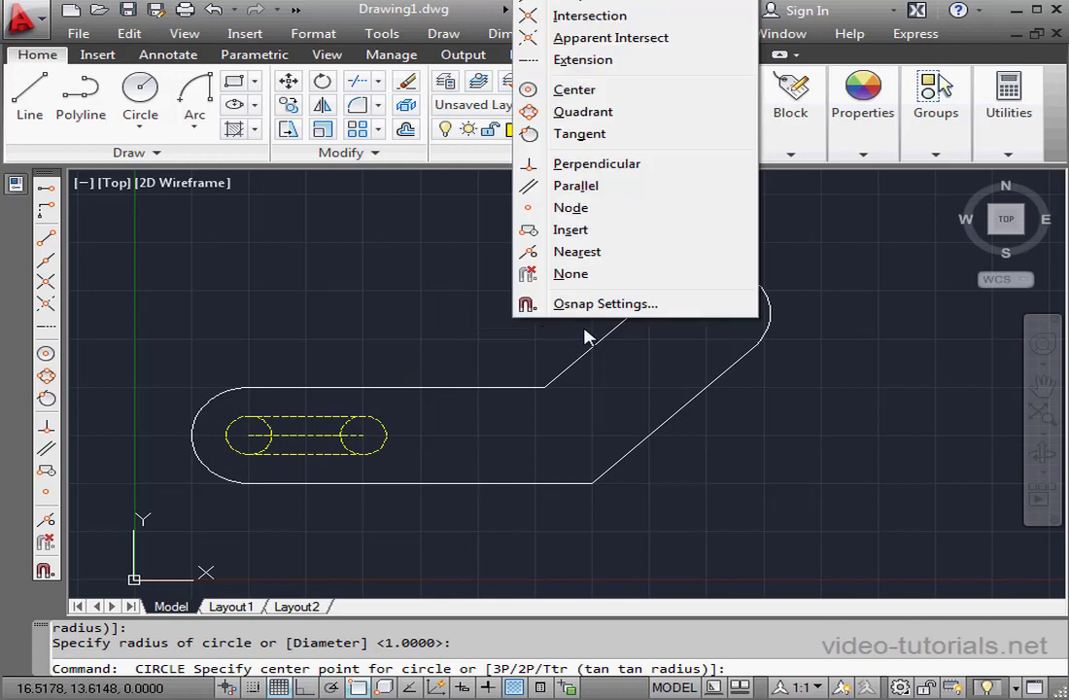
pyautogui.keyDown('shift'); pyautogui.rightClick(340, 562); pyautogui.keyUp('shift')
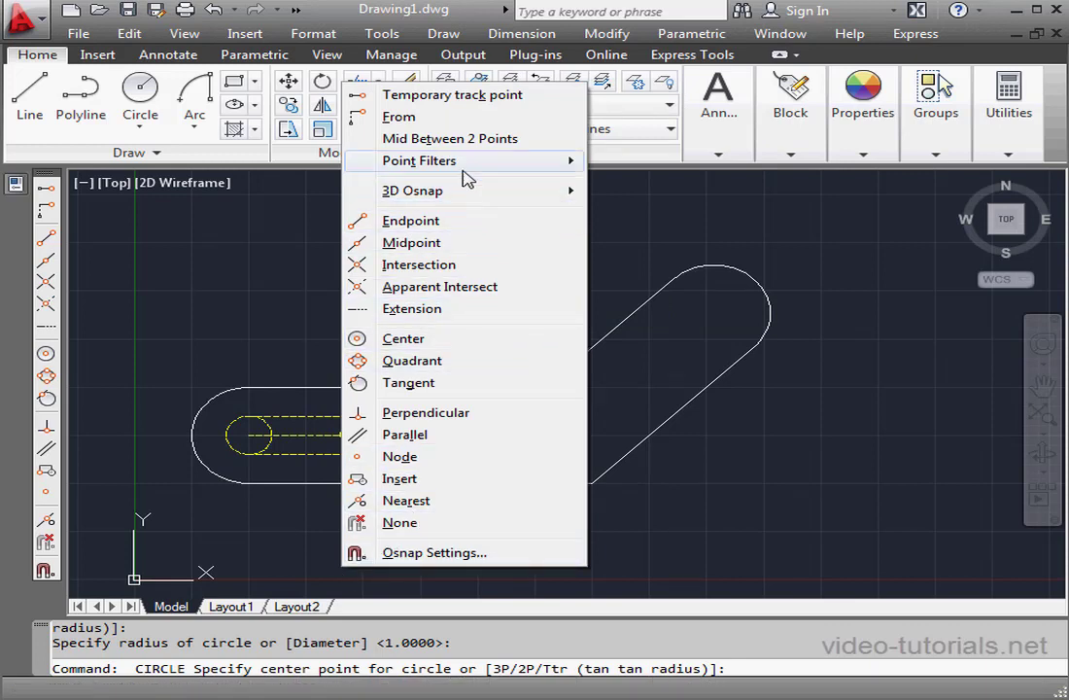
pyautogui.click(449, 142)
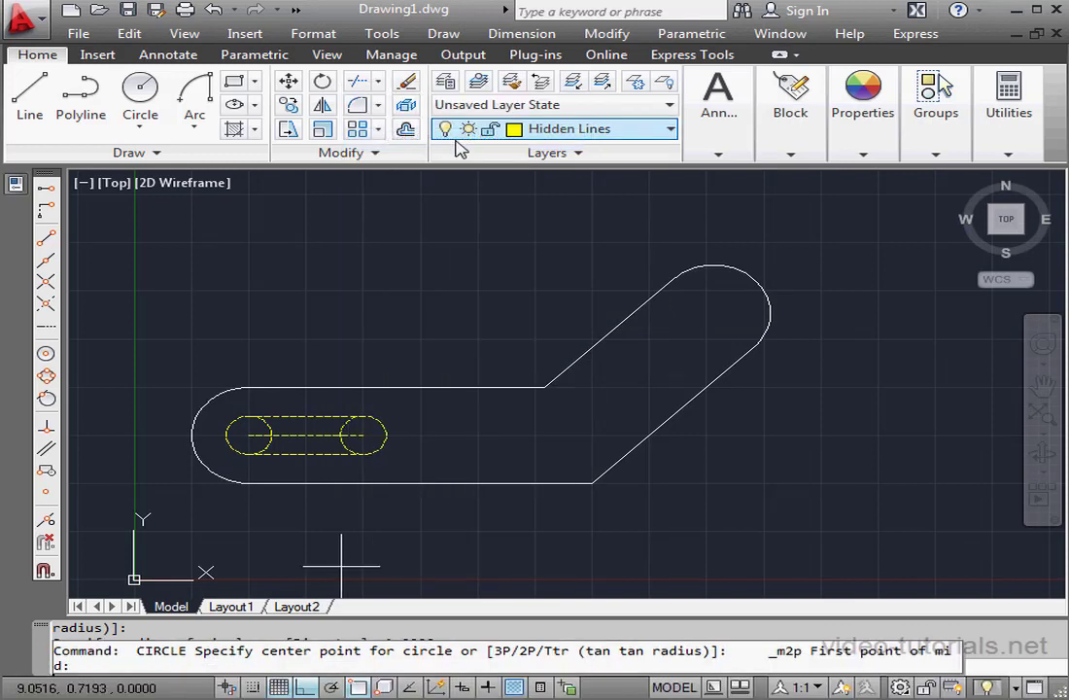
pyautogui.click(542, 387)
pyautogui.click(591, 483)
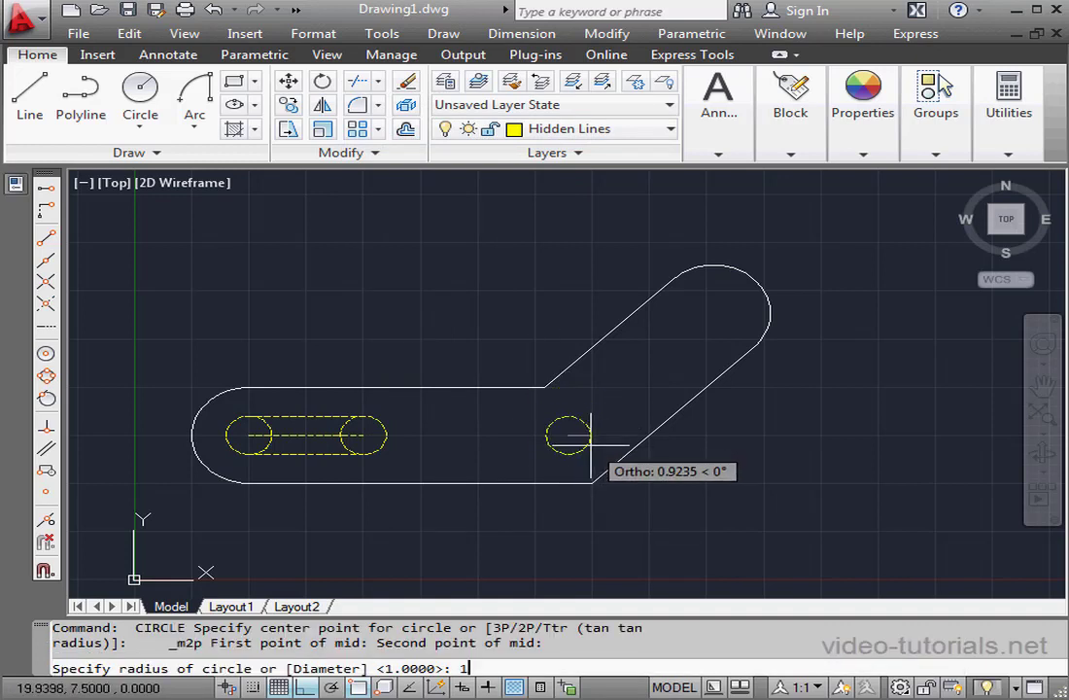
pyautogui.write('1')
pyautogui.press('Return')
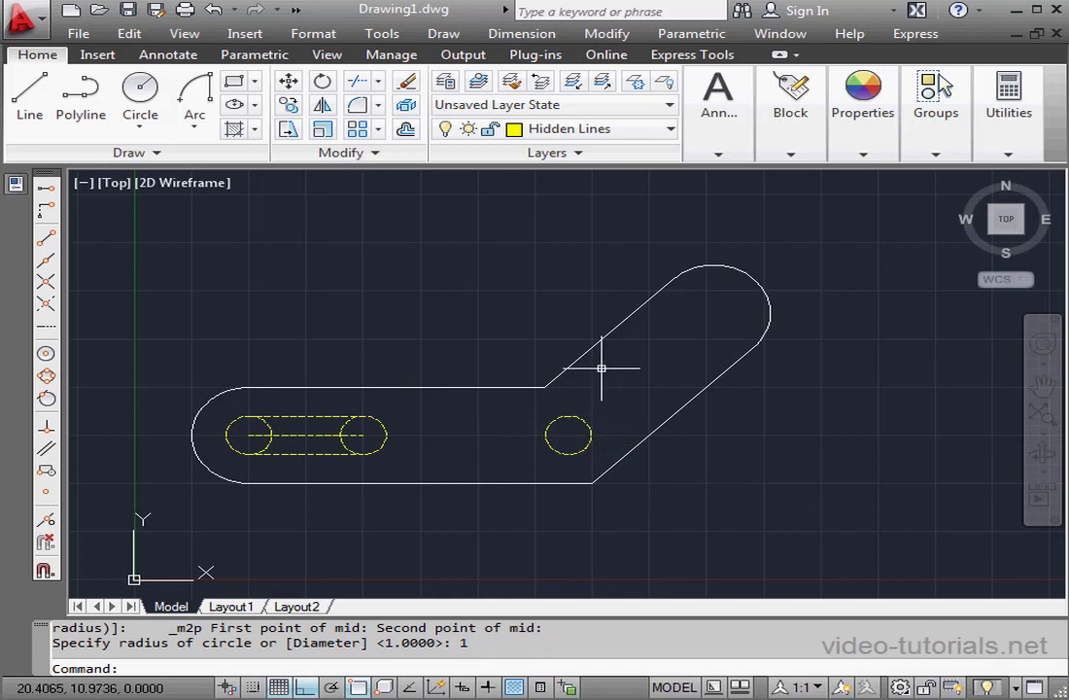
# Draw a radius 1 circle concentric with the rounded end of the angled leg
pyautogui.press('Return')
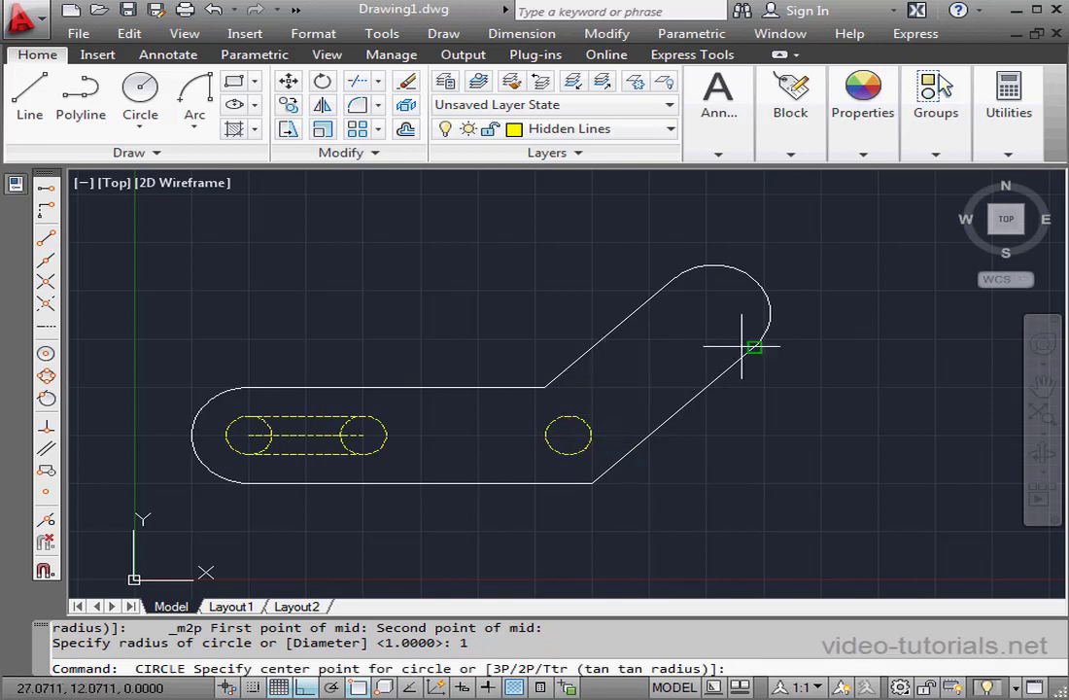
pyautogui.click(714, 313)
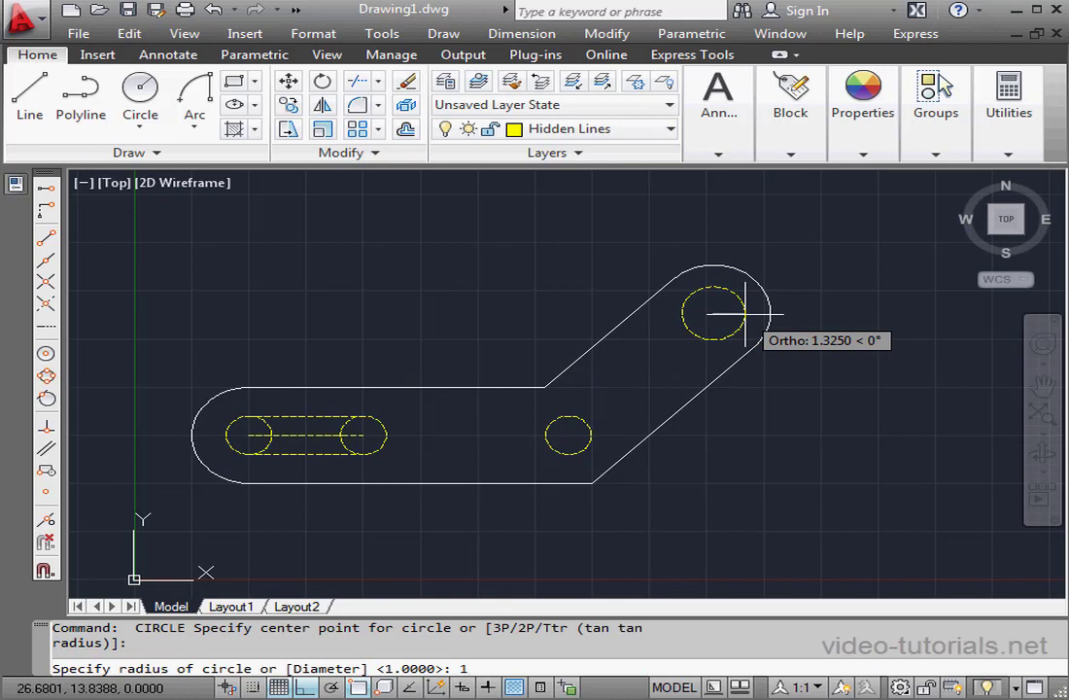
pyautogui.write('1')
pyautogui.press('Return')
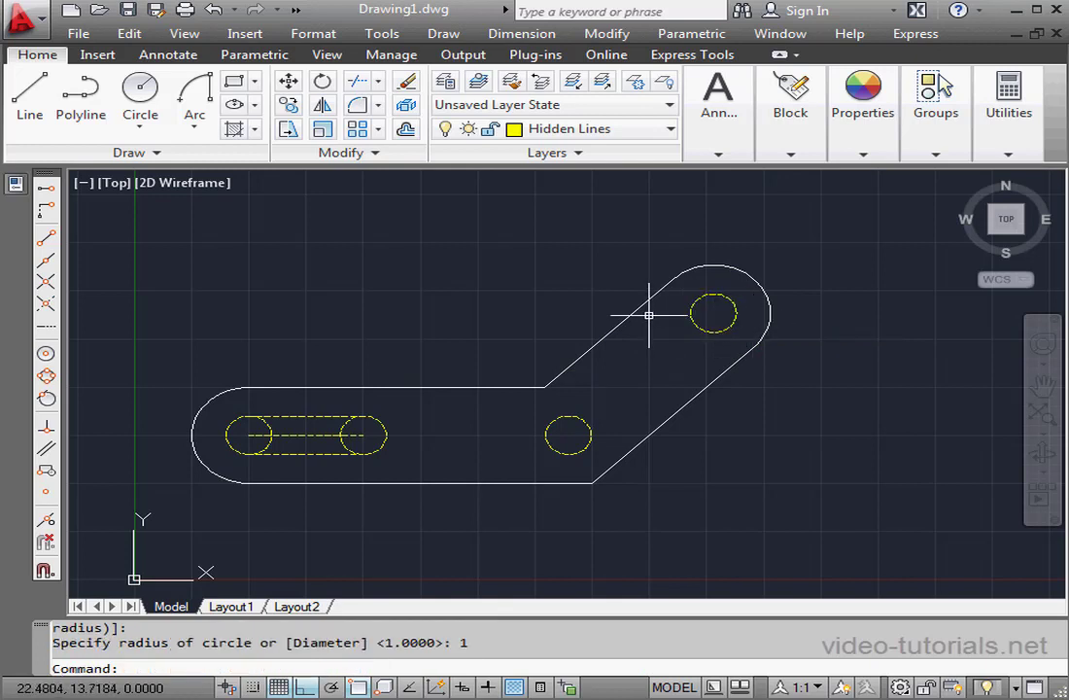
# Make Center Lines the current layer and enable the Quadrant object snap for the Line command
pyautogui.click(671, 132)
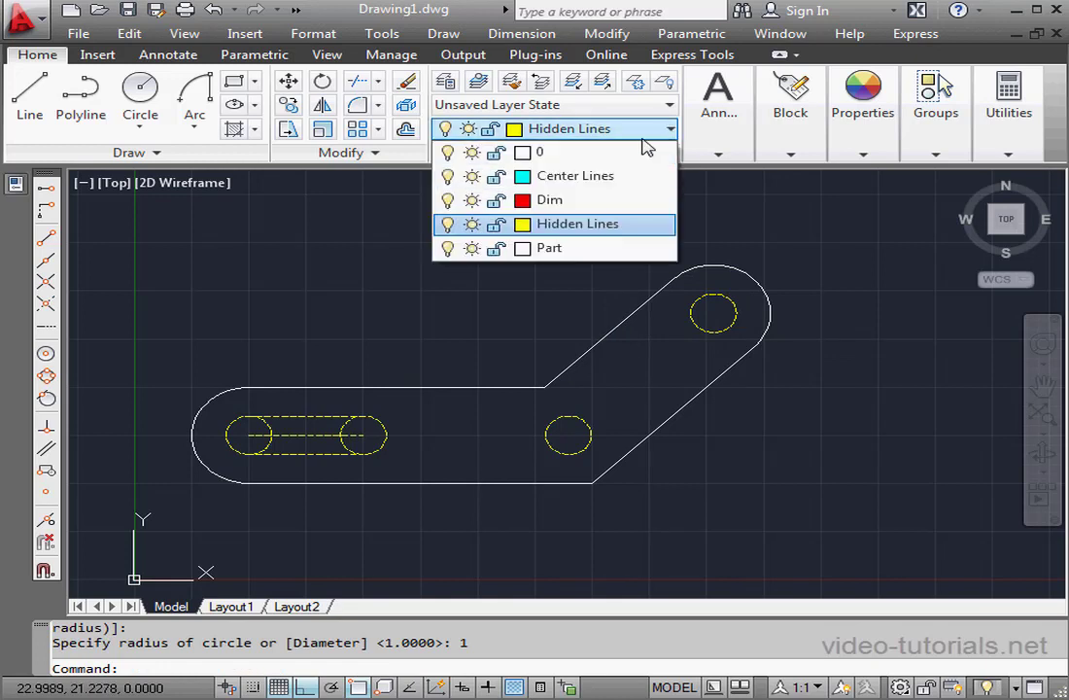
pyautogui.click(515, 175)
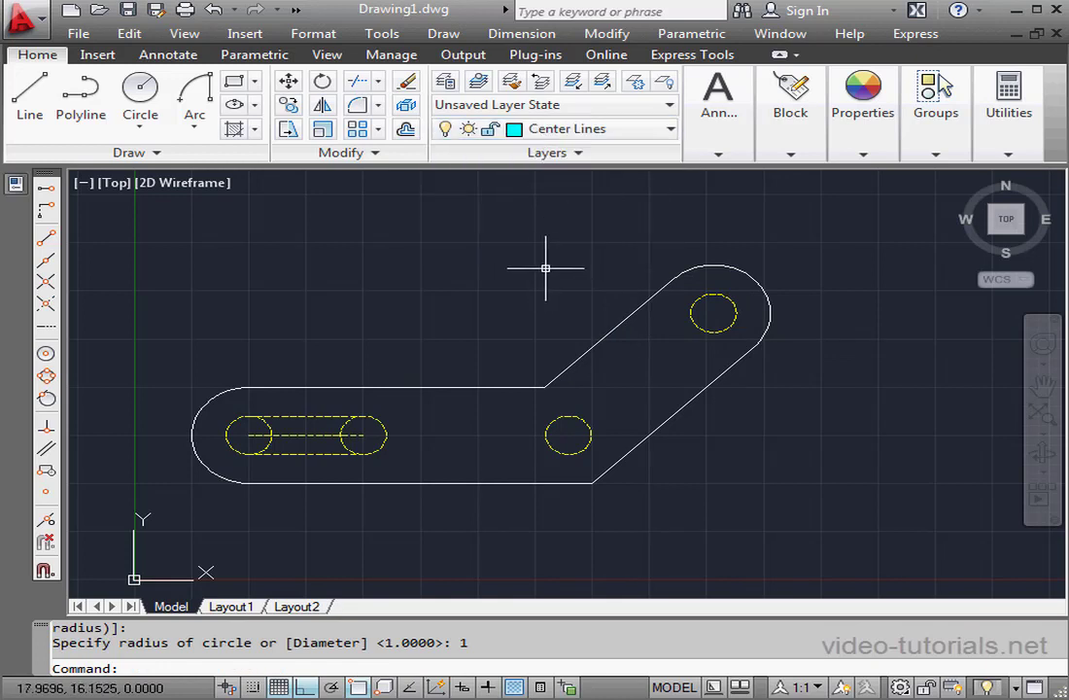
pyautogui.click(37, 101)
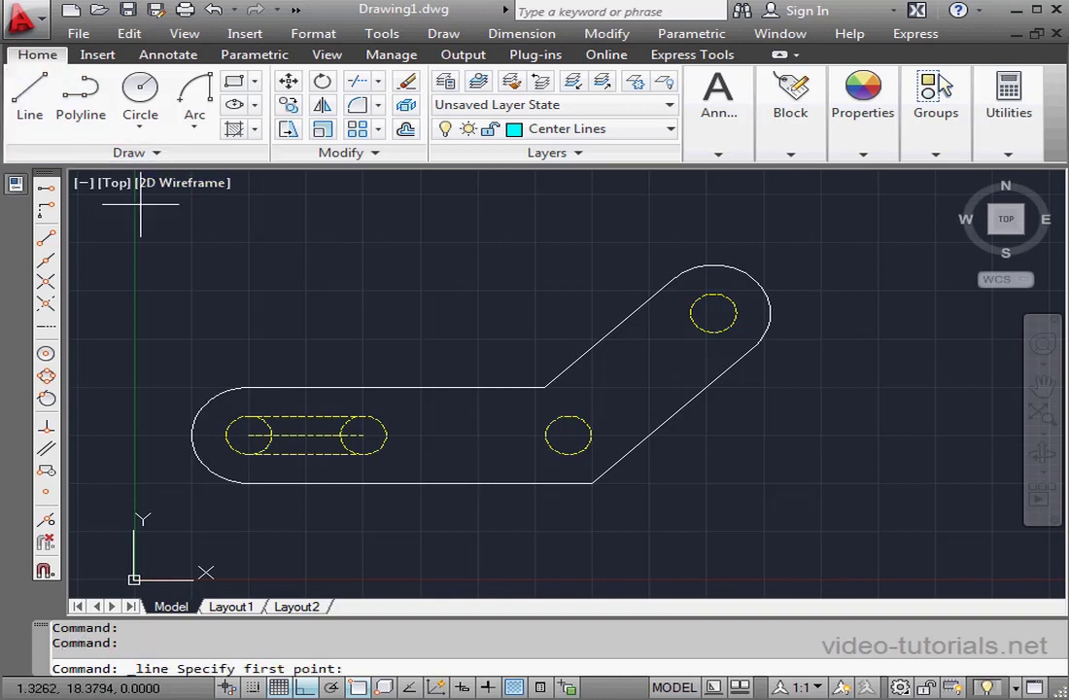
pyautogui.rightClick(358, 687)
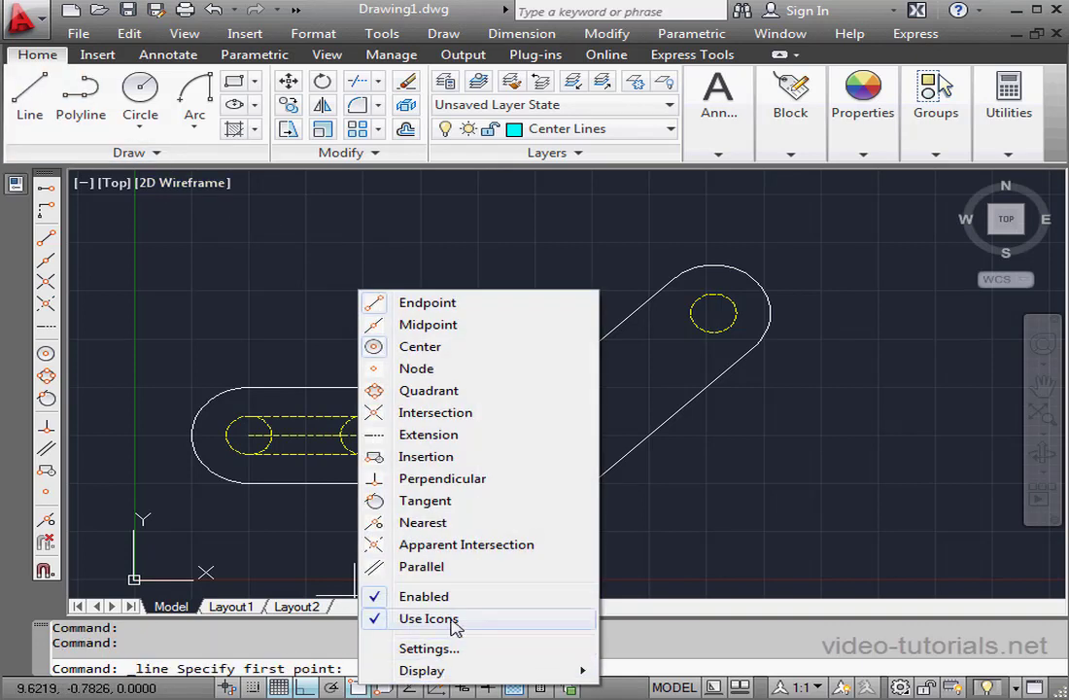
pyautogui.click(382, 392)
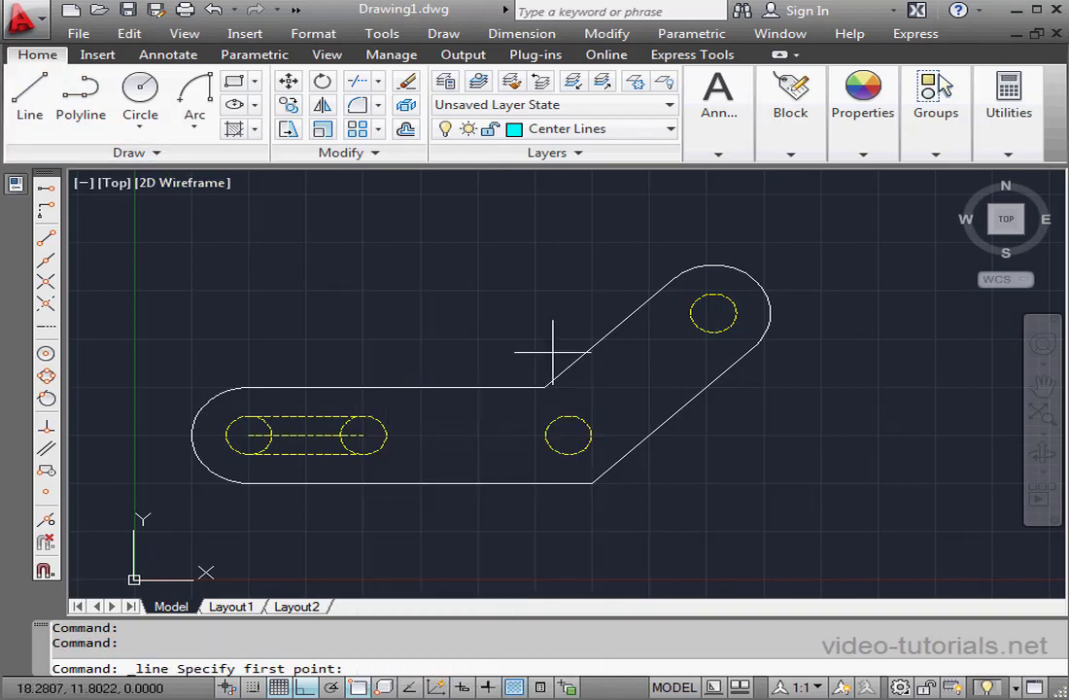
# Draw vertical and horizontal center lines between the quadrants of the angled leg's circle, and erase the diagonal segment connecting them
pyautogui.click(736, 309)
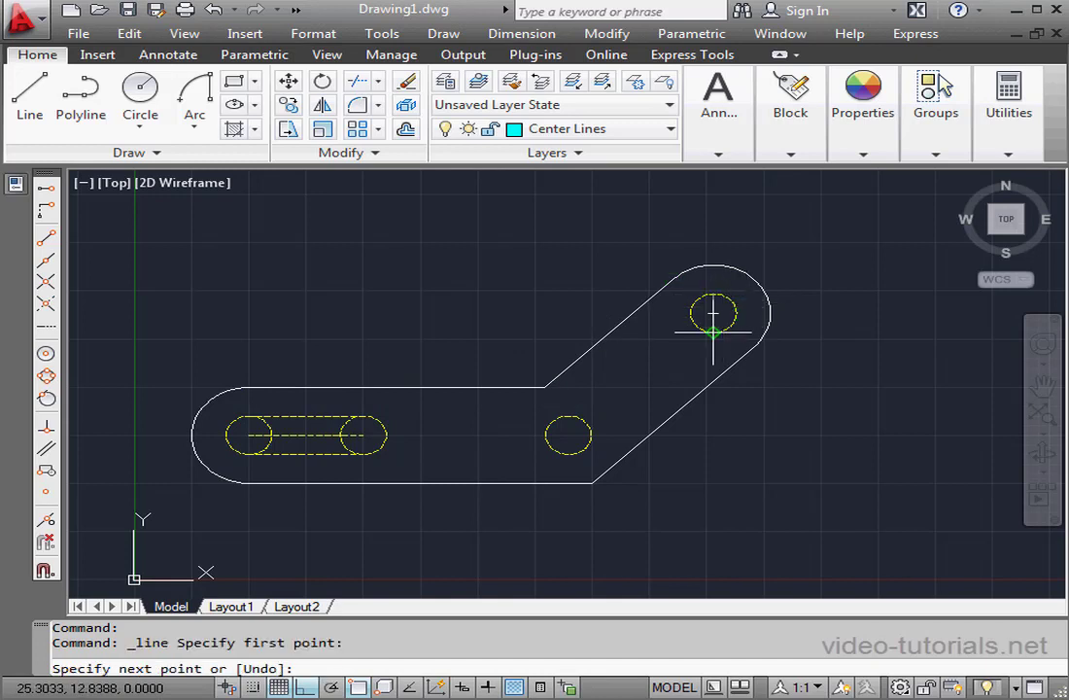
pyautogui.click(737, 313)
pyautogui.click(698, 313)
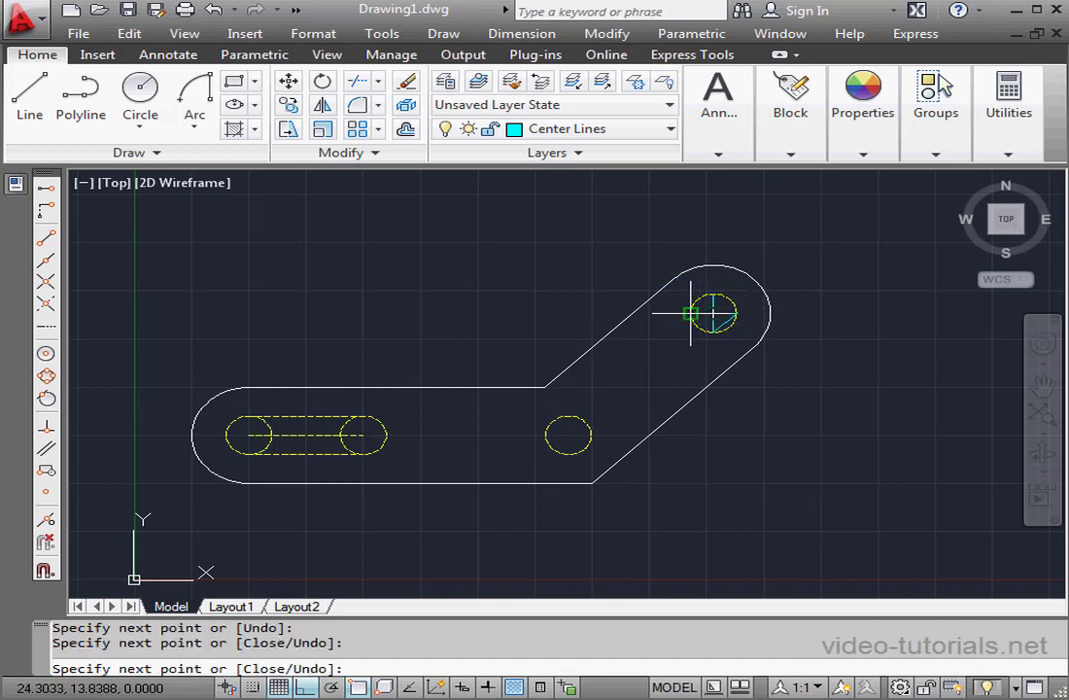
pyautogui.press('Escape')
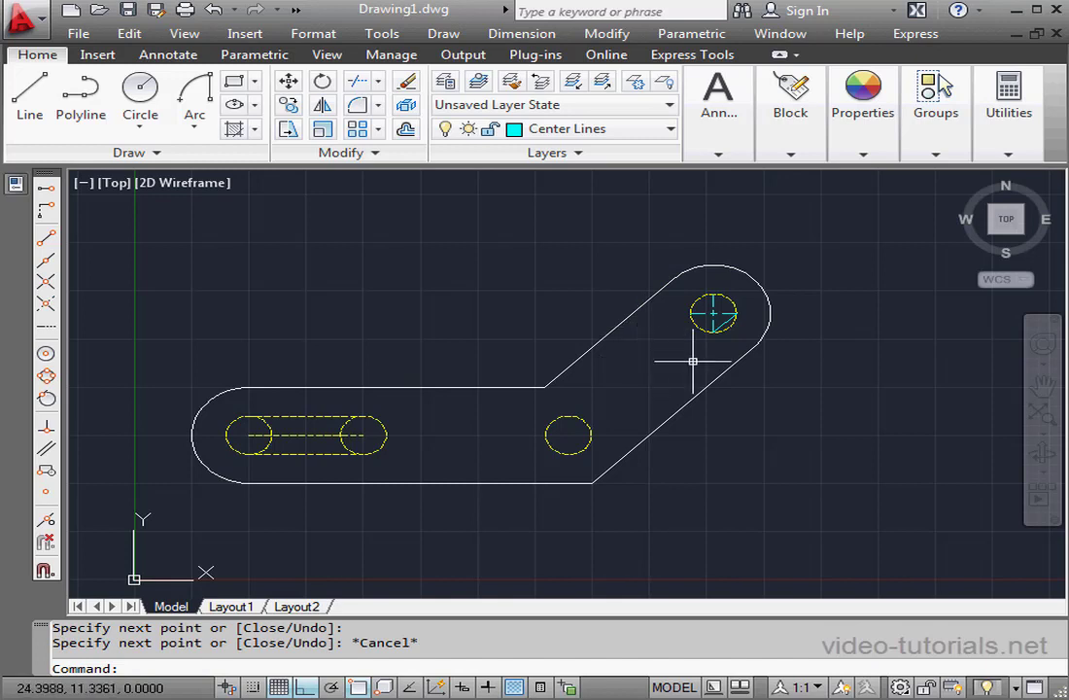
pyautogui.click(725, 321)
pyautogui.press('Delete')
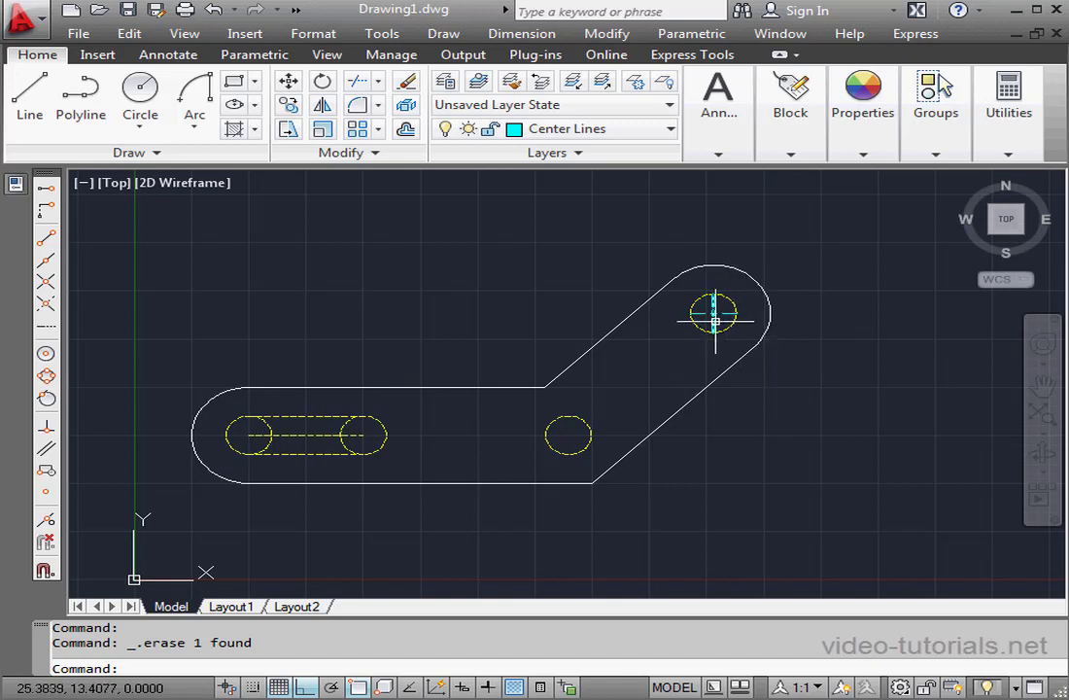
# Scale both center lines of the angled leg's circle about their intersection so they extend past the circle
pyautogui.click(322, 128)
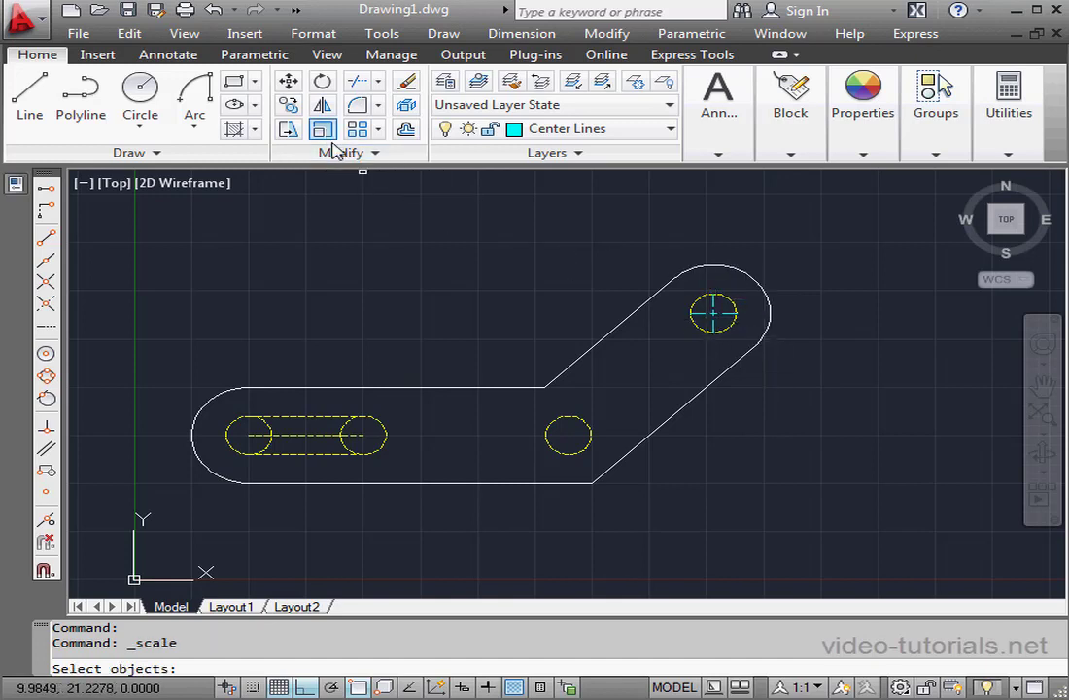
pyautogui.click(714, 308)
pyautogui.click(700, 314)
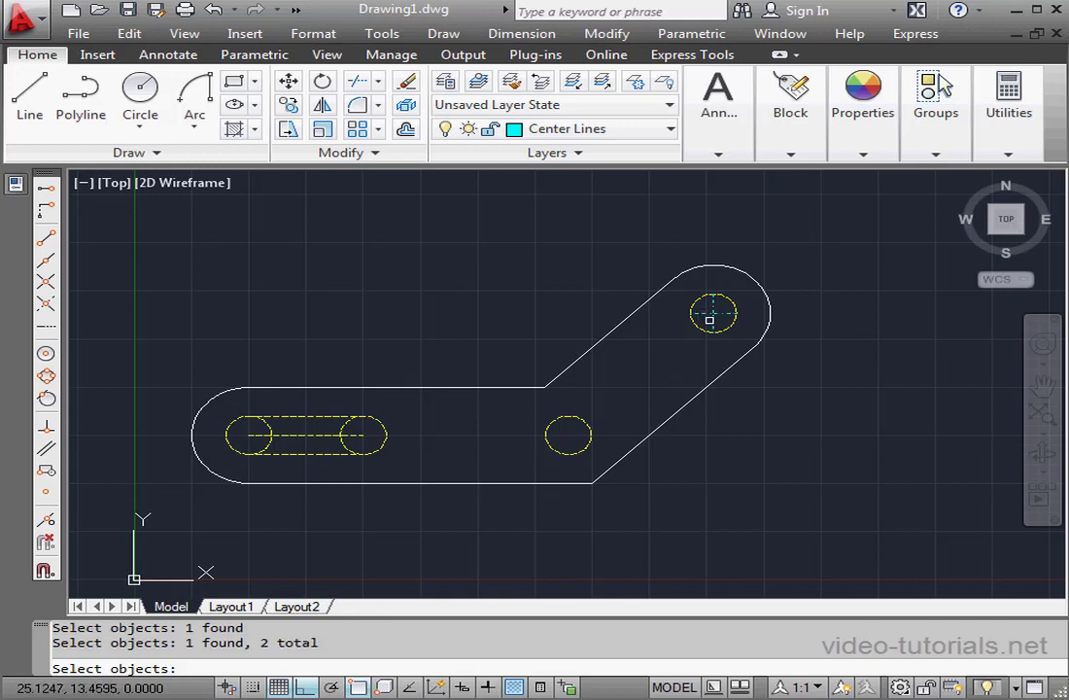
pyautogui.press('Return')
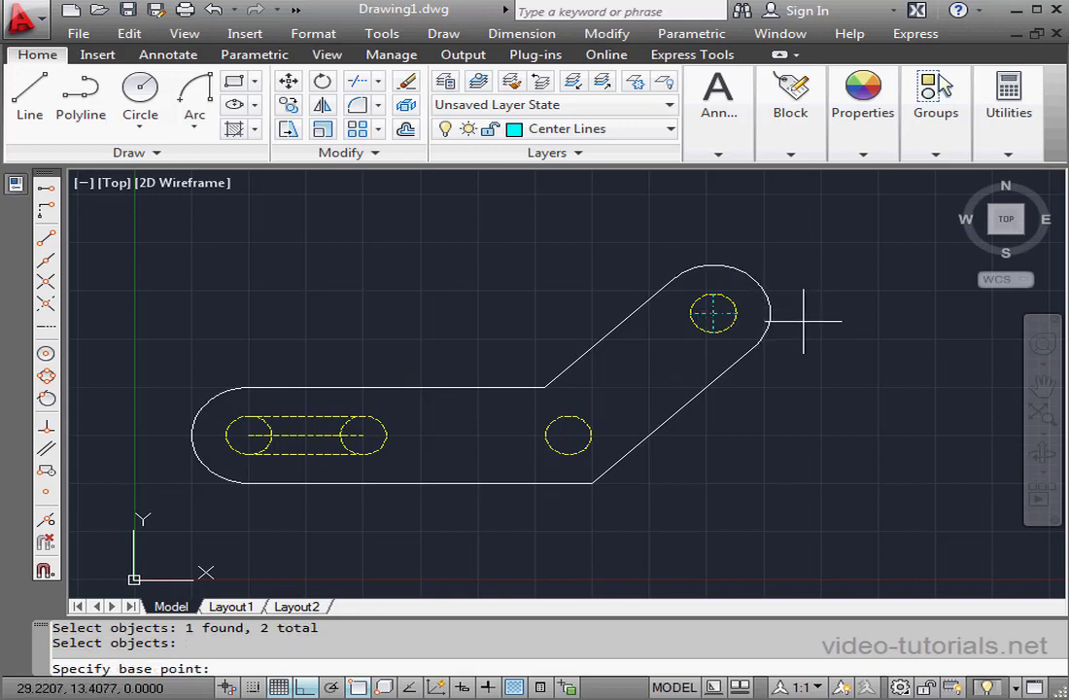
pyautogui.click(714, 313)
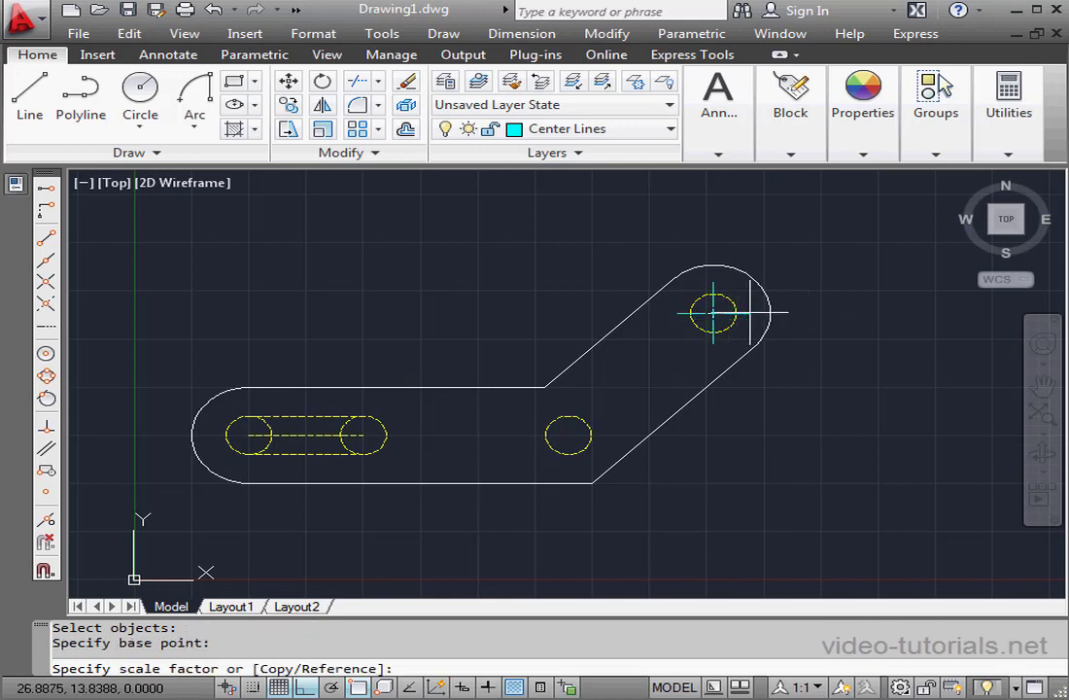
pyautogui.click(752, 309)
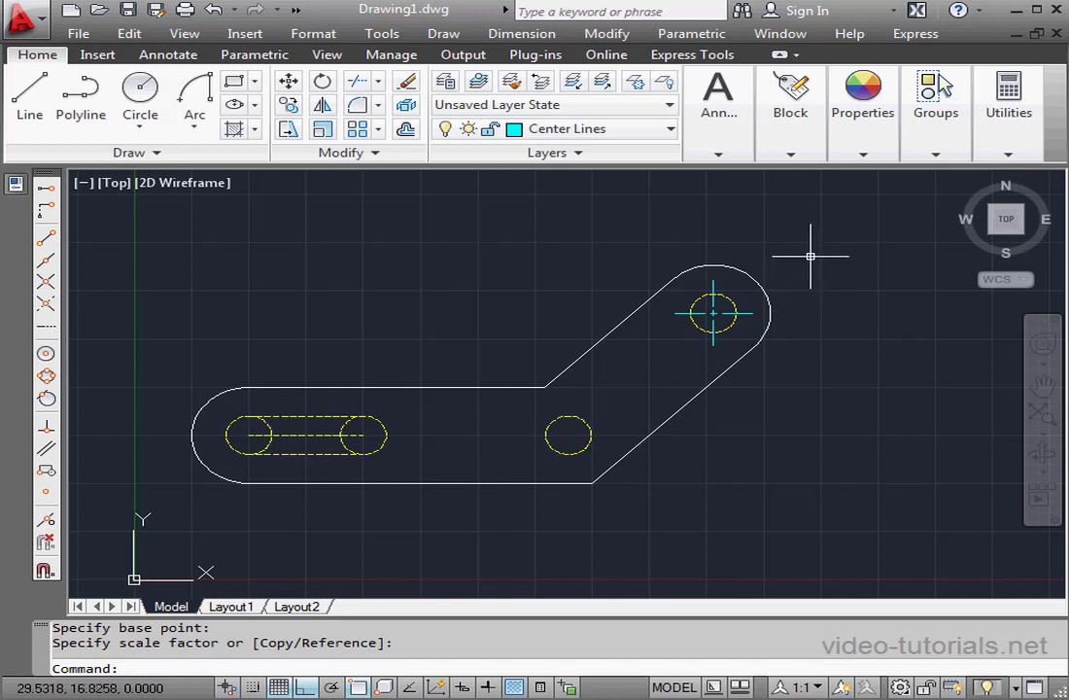
# Copy both center lines from the angled leg's circle center to the center of the circle at the bend
pyautogui.click(288, 105)
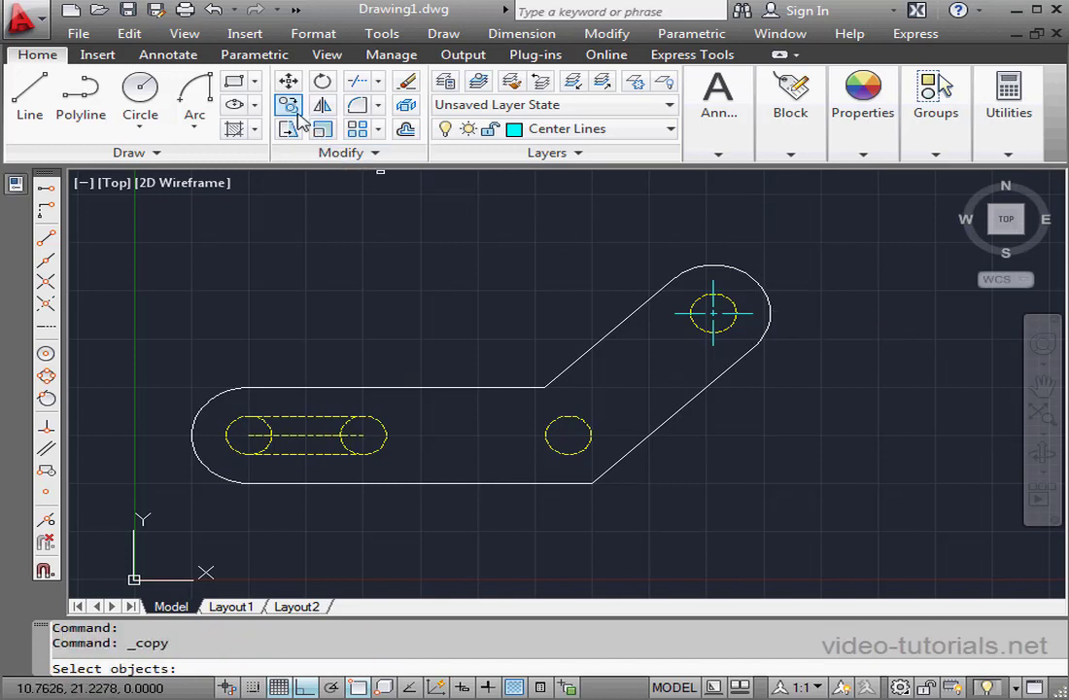
pyautogui.click(711, 288)
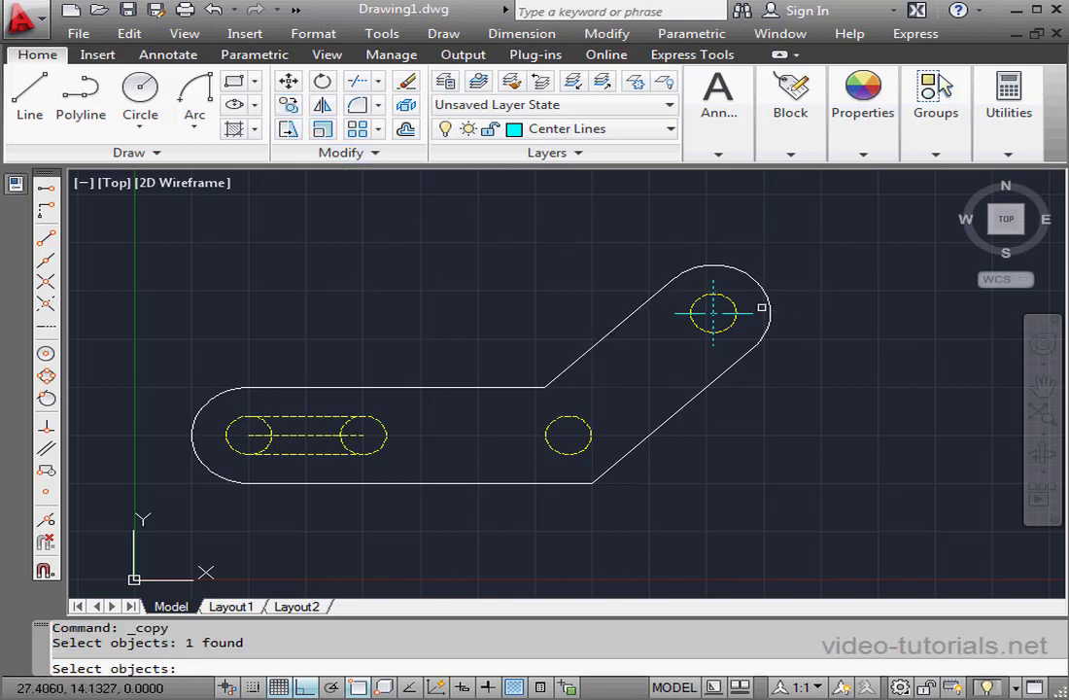
pyautogui.click(744, 314)
pyautogui.press('Return')
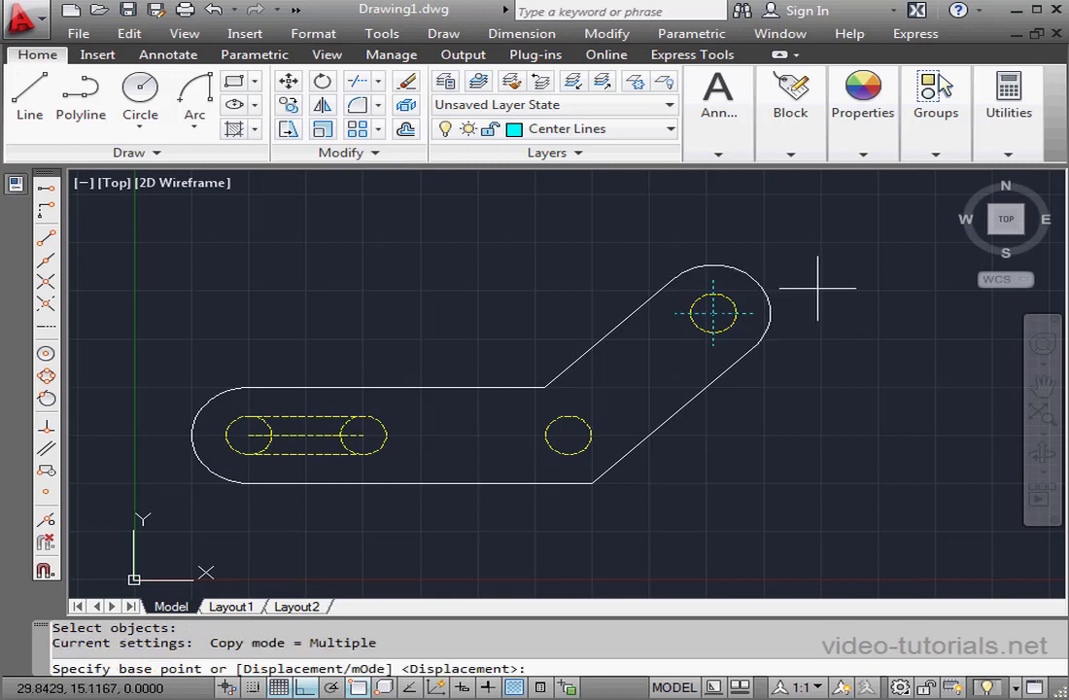
pyautogui.click(713, 312)
pyautogui.click(568, 436)
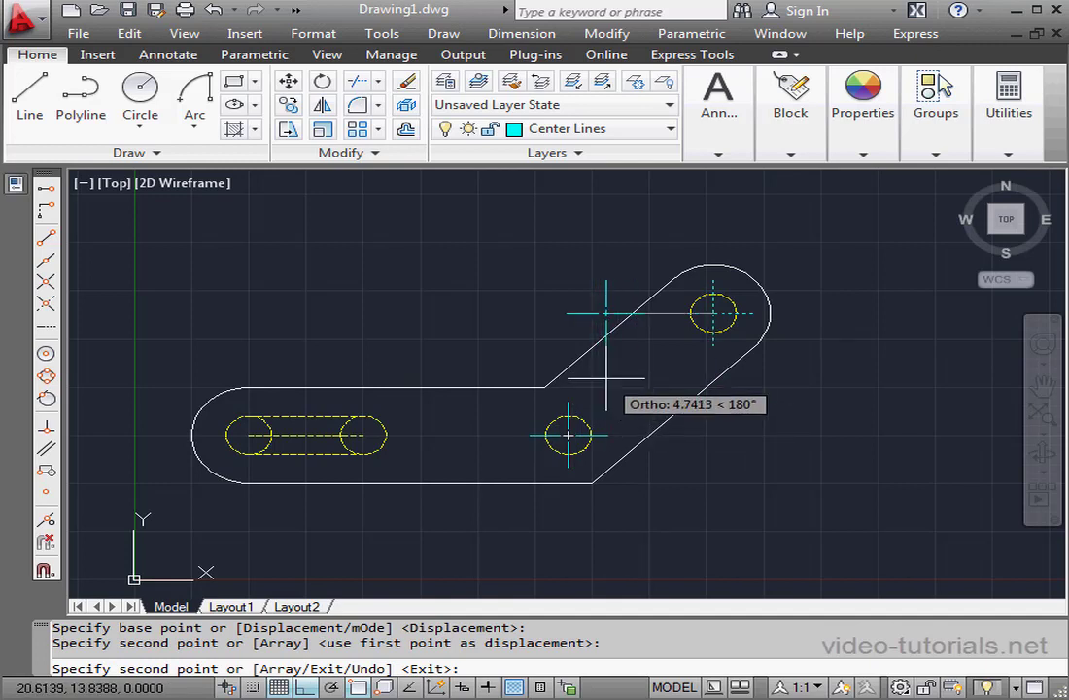
pyautogui.press('Escape')
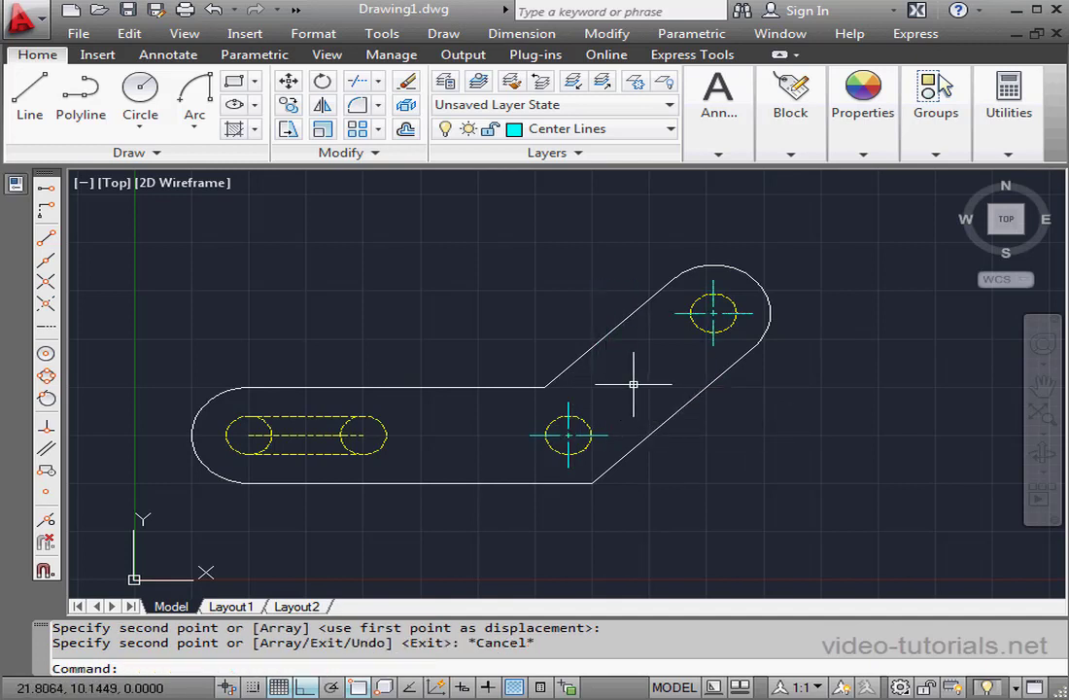
# Copy the bend circle's vertical center line from its center to the centers of both end circles of the hidden-line slot
pyautogui.click(288, 103)
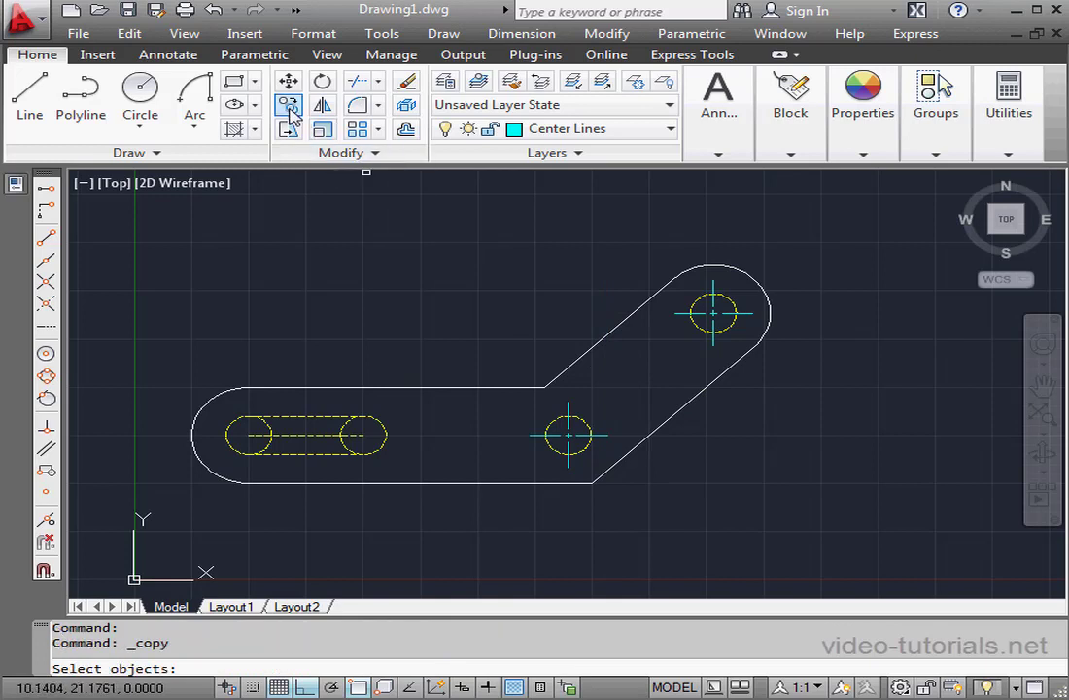
pyautogui.click(569, 404)
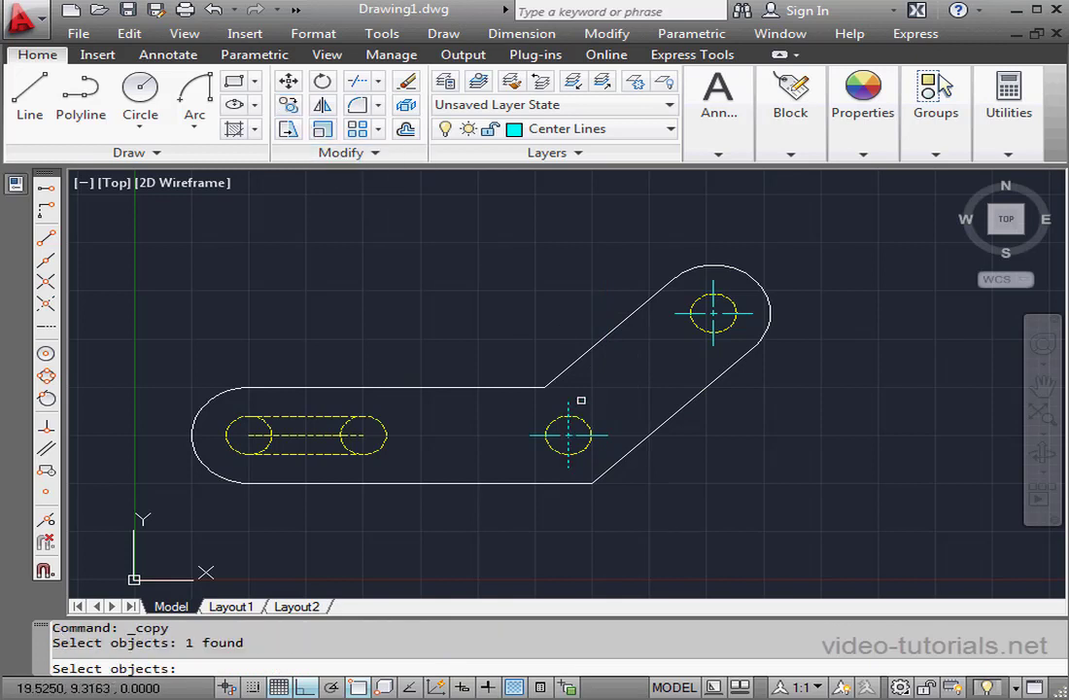
pyautogui.press('Return')
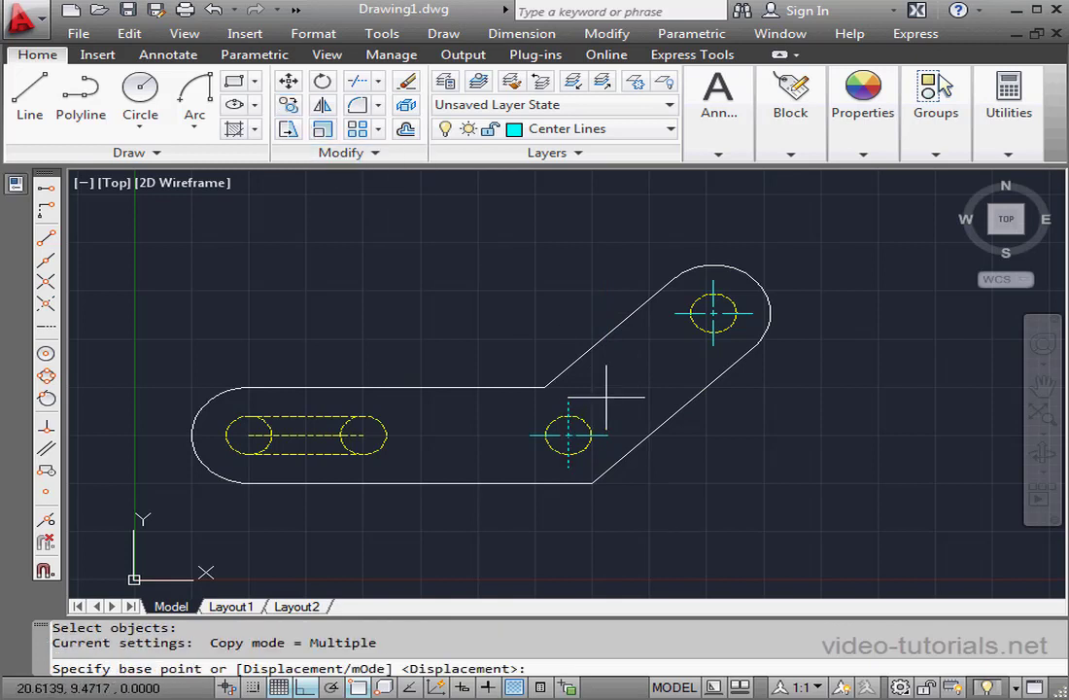
pyautogui.click(569, 435)
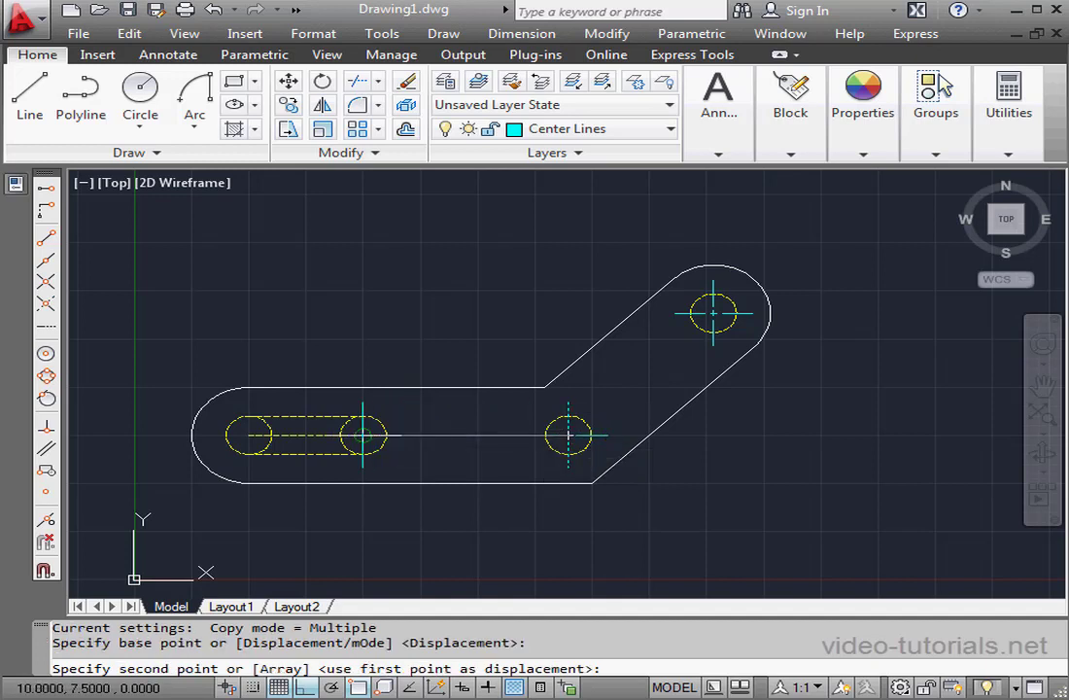
pyautogui.click(363, 434)
pyautogui.click(248, 434)
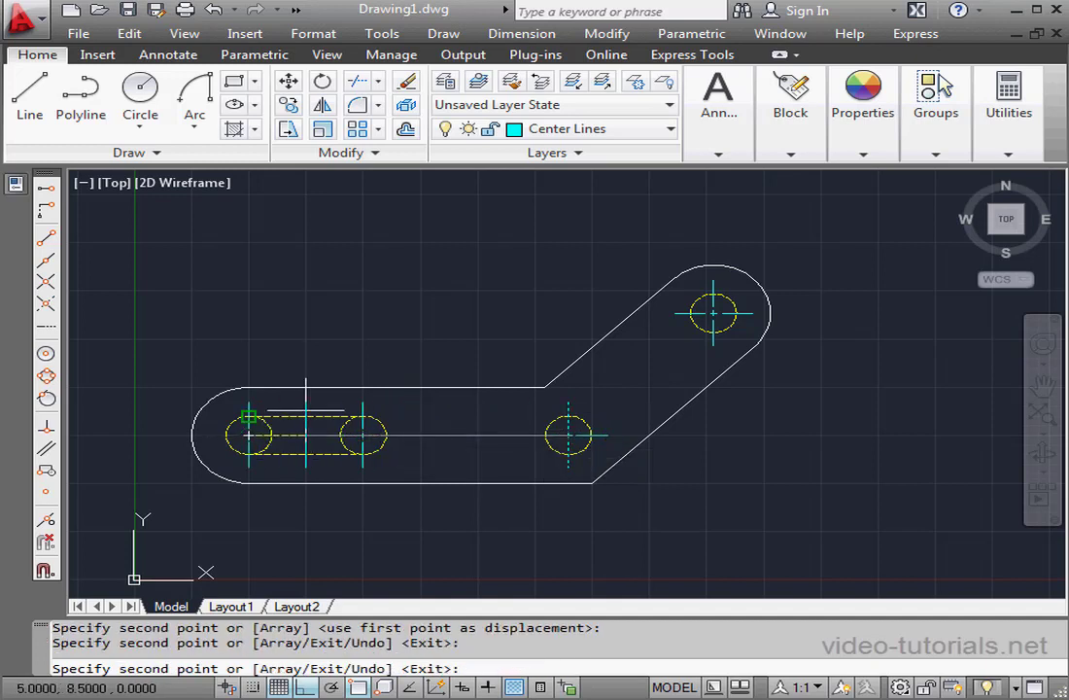
pyautogui.press('Escape')
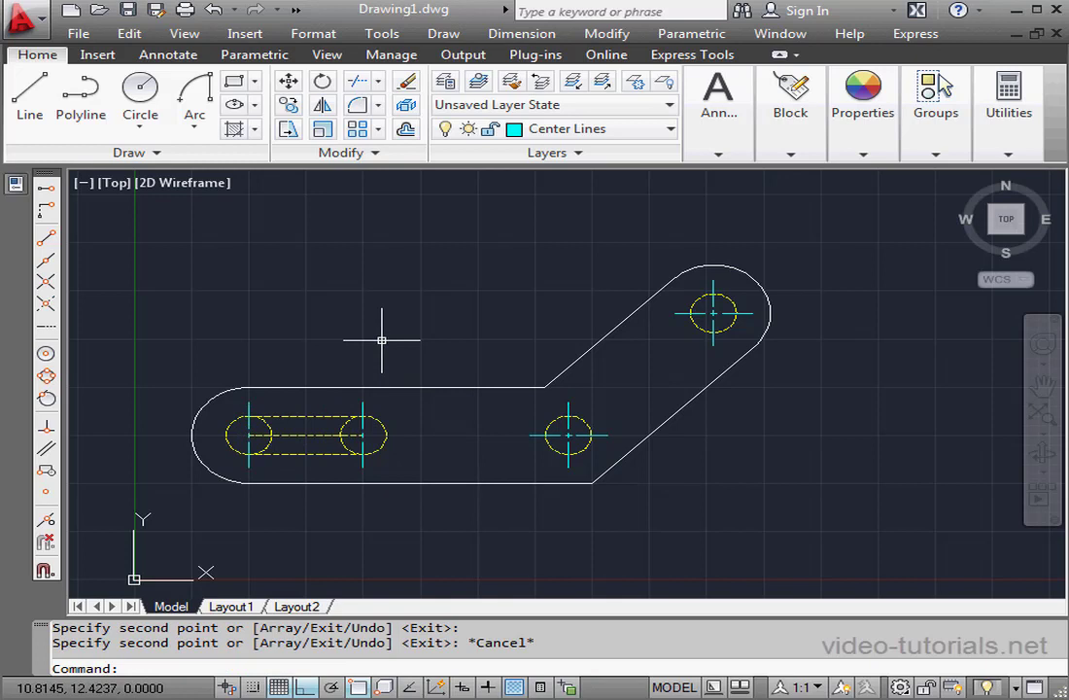
# Trim away the inner halves of the two end circles to leave a clean slot outline, using all objects as cutting edges
pyautogui.click(378, 82)
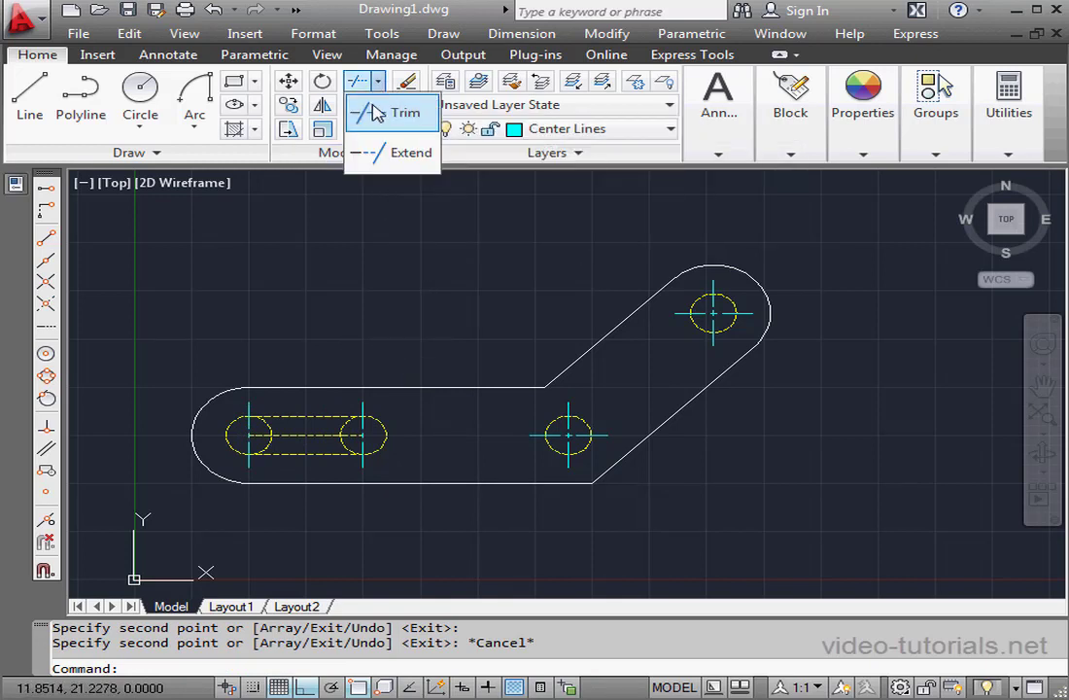
pyautogui.click(379, 111)
pyautogui.press('Return')
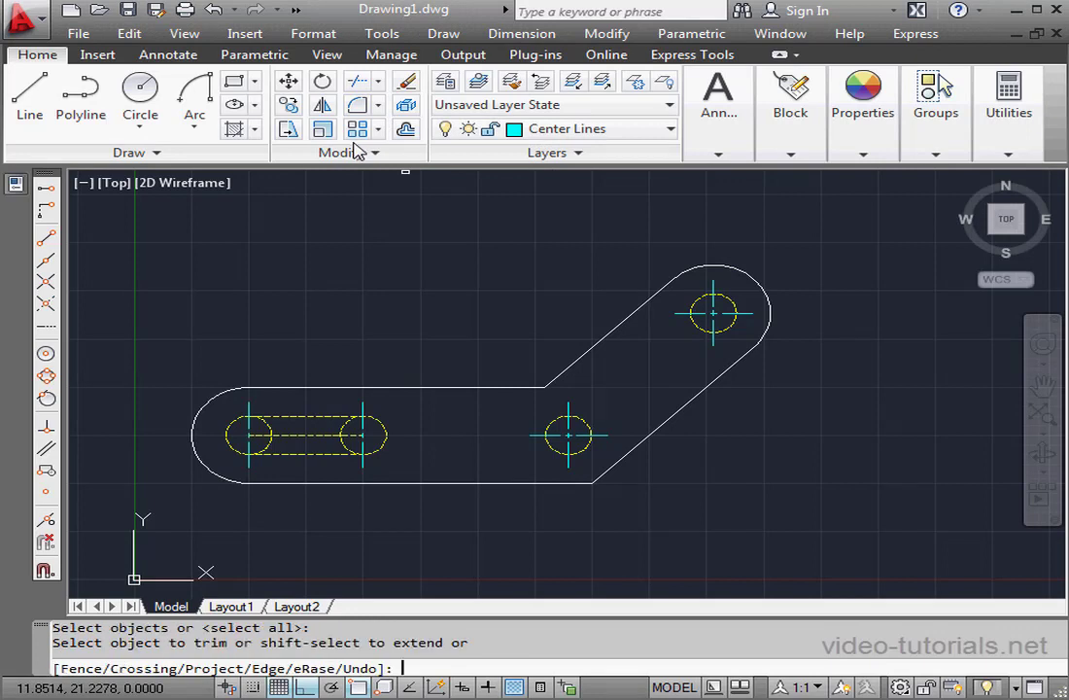
pyautogui.click(270, 430)
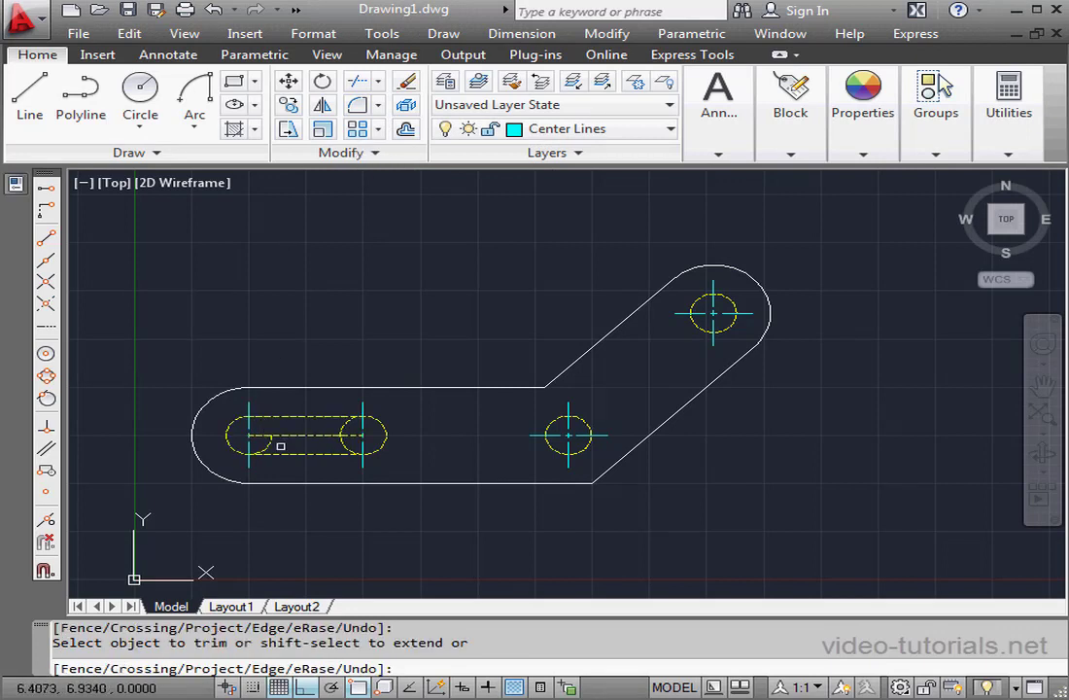
pyautogui.click(267, 445)
pyautogui.click(350, 447)
pyautogui.click(347, 422)
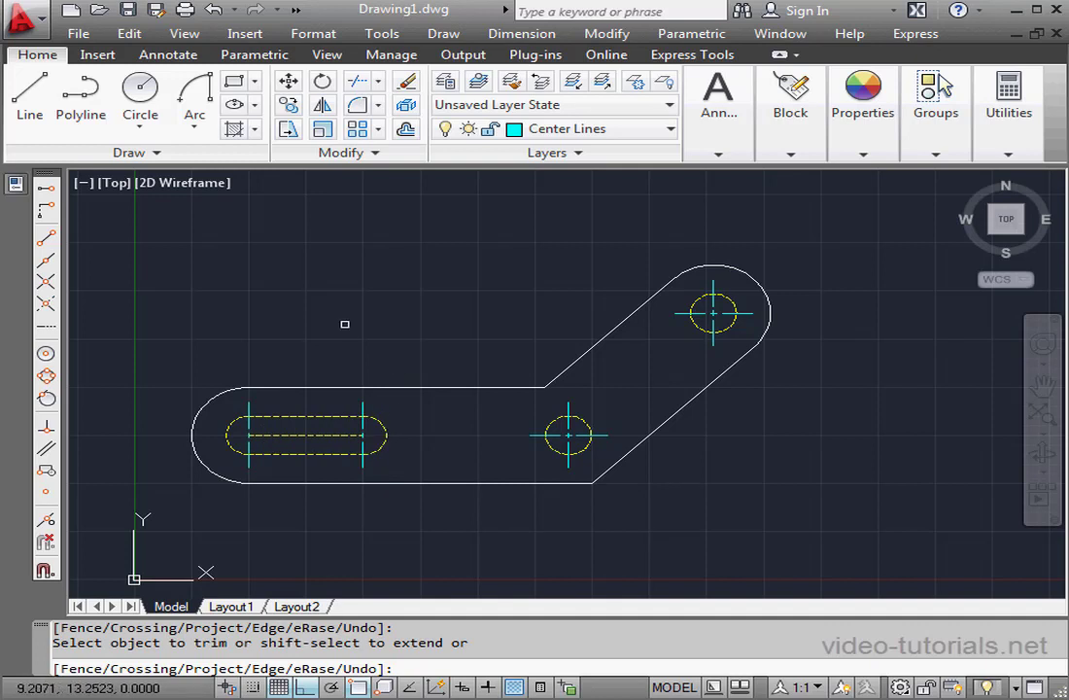
pyautogui.press('Escape')
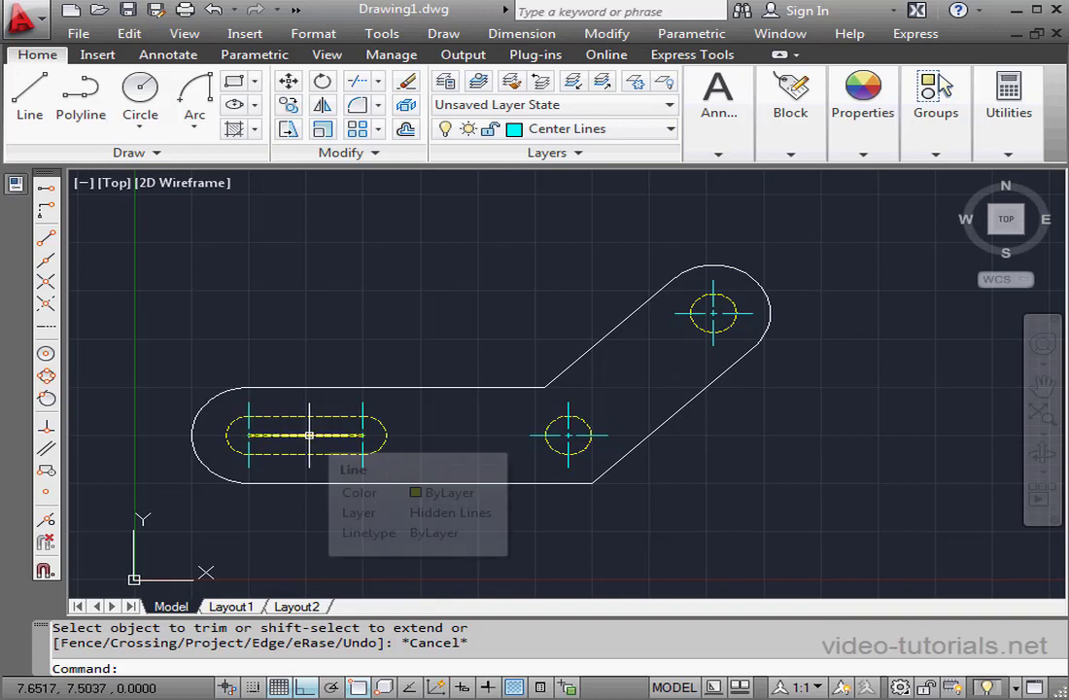
# Move the slot's horizontal middle line to the current Center Lines layer with the layer Match command
pyautogui.click(512, 82)
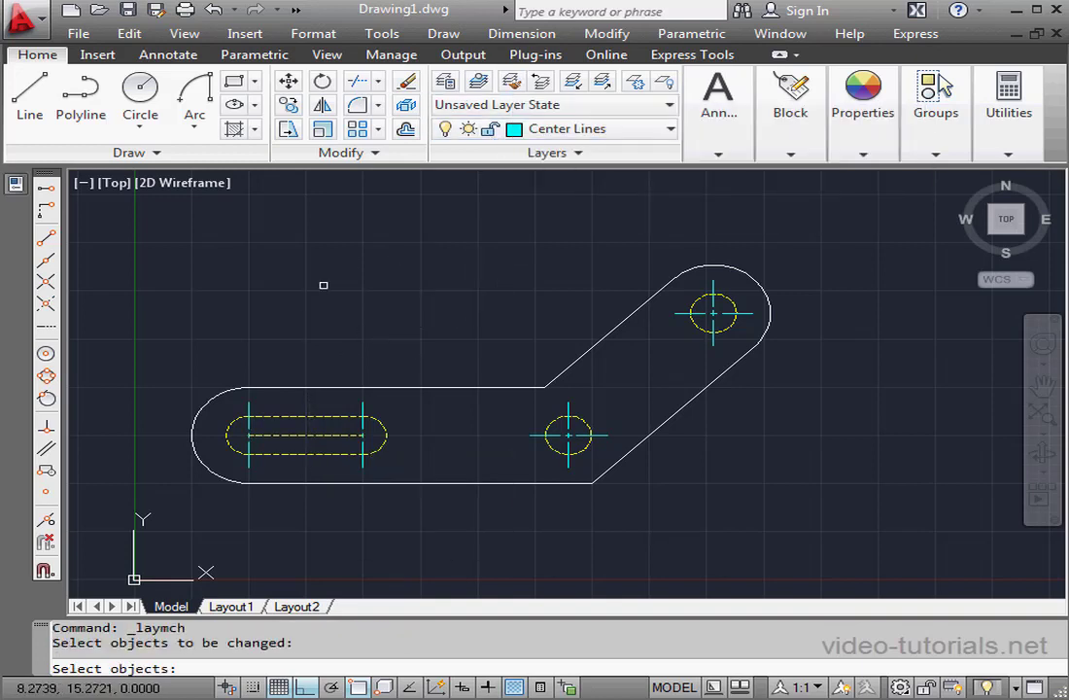
pyautogui.click(309, 435)
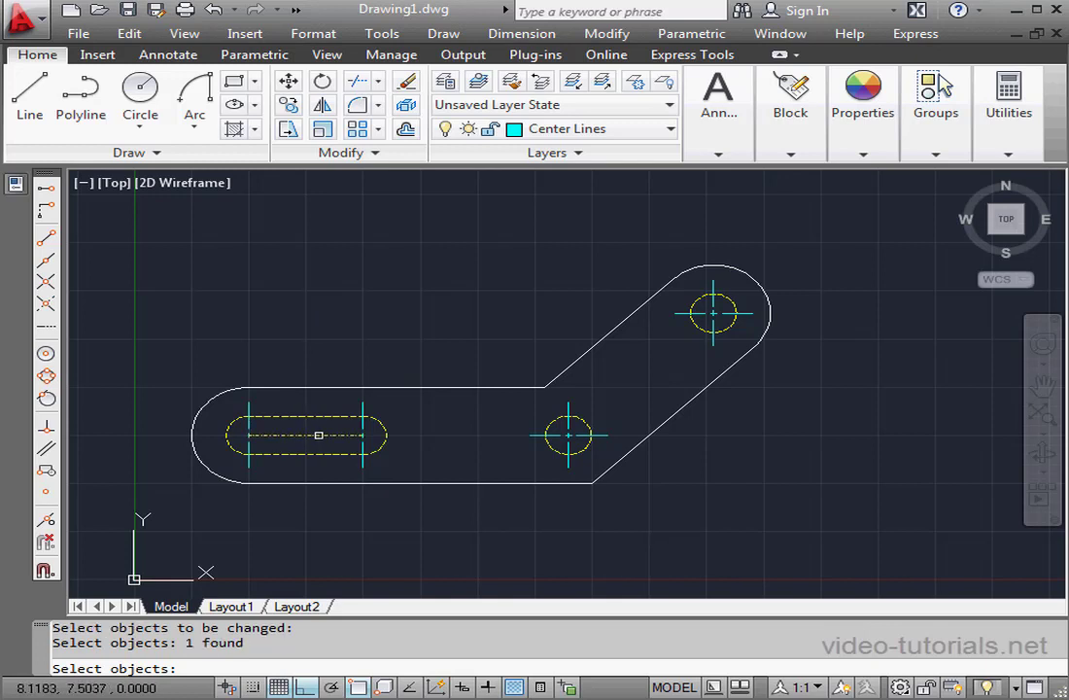
pyautogui.press('Return')
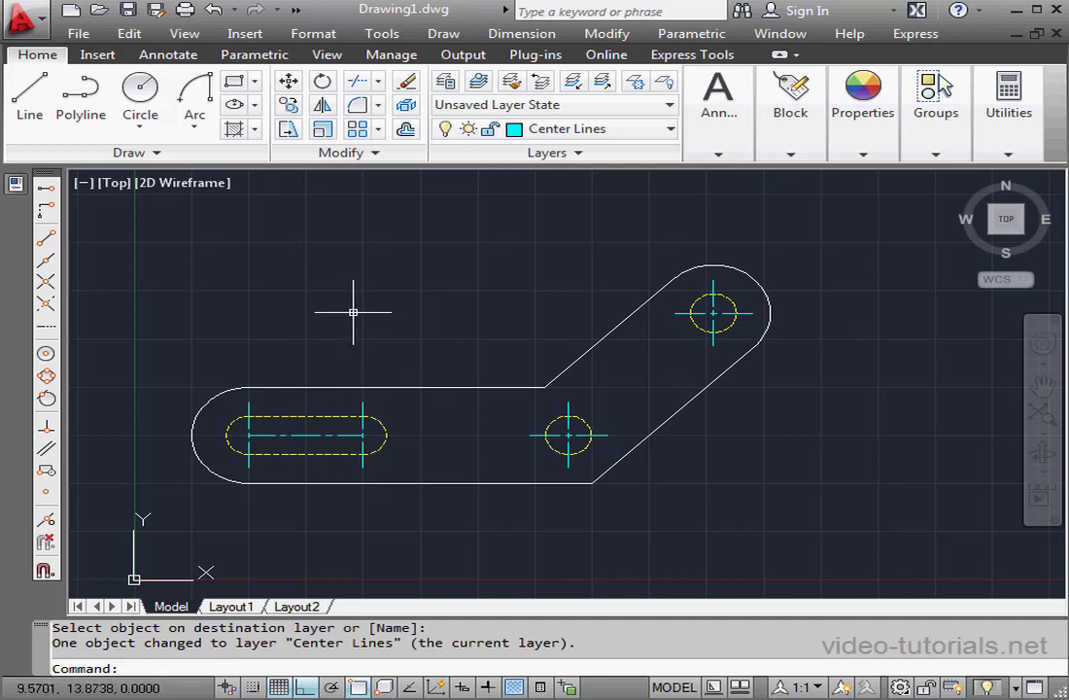
# Try scaling the slot's horizontal center line about its midpoint with the factor picked at the line's endpoint, and undo the scaling
pyautogui.click(321, 128)
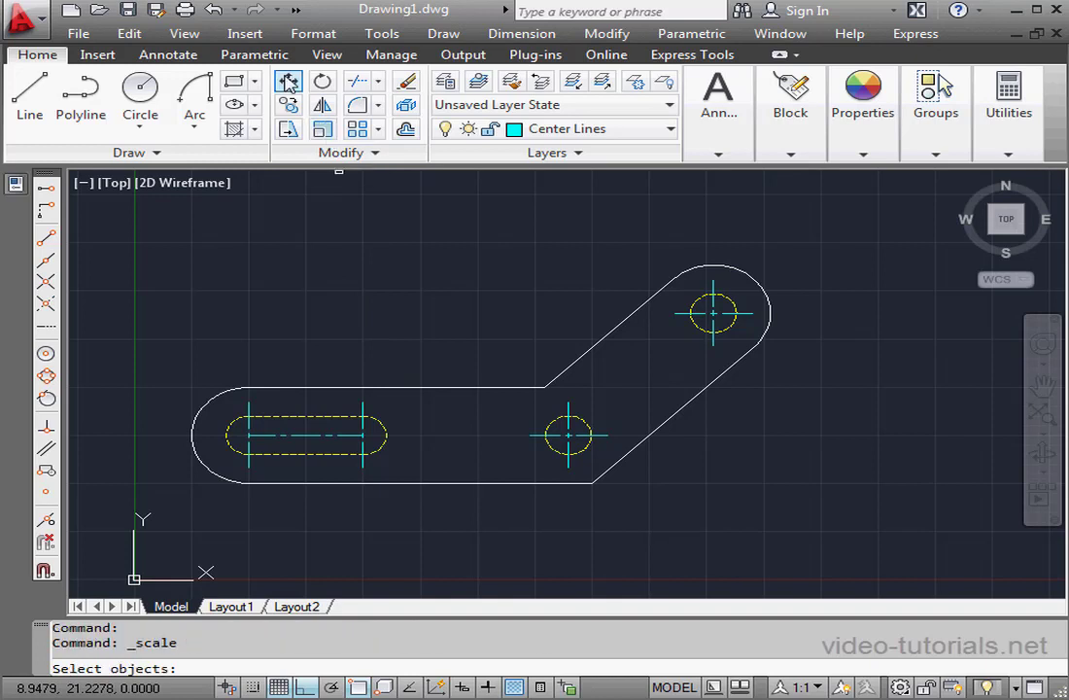
pyautogui.click(332, 434)
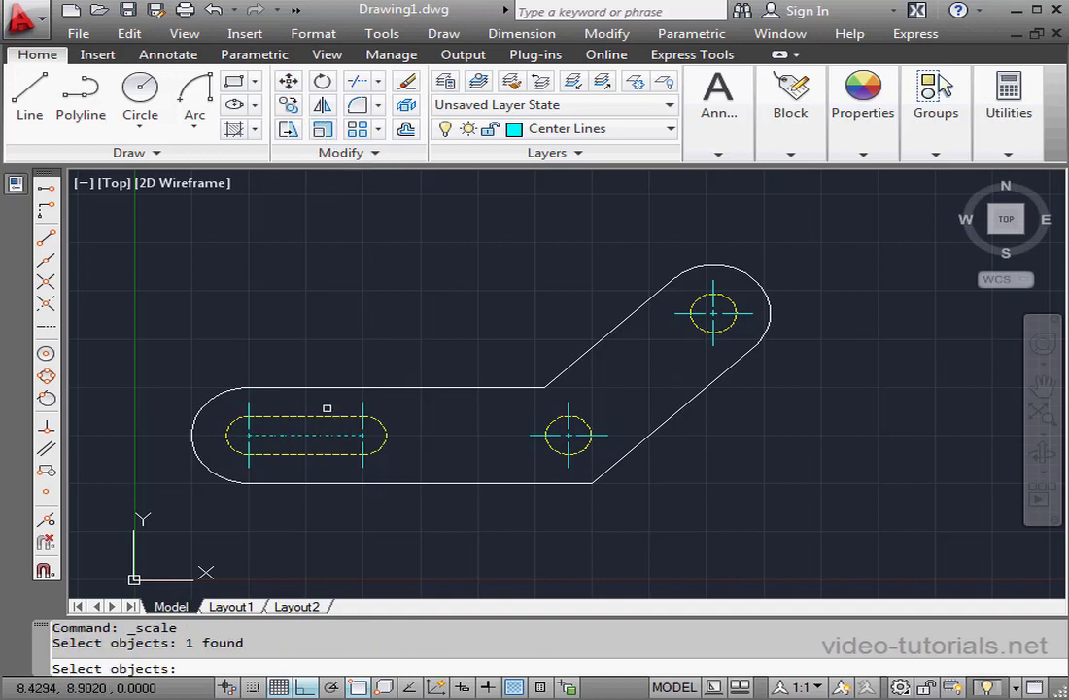
pyautogui.press('Return')
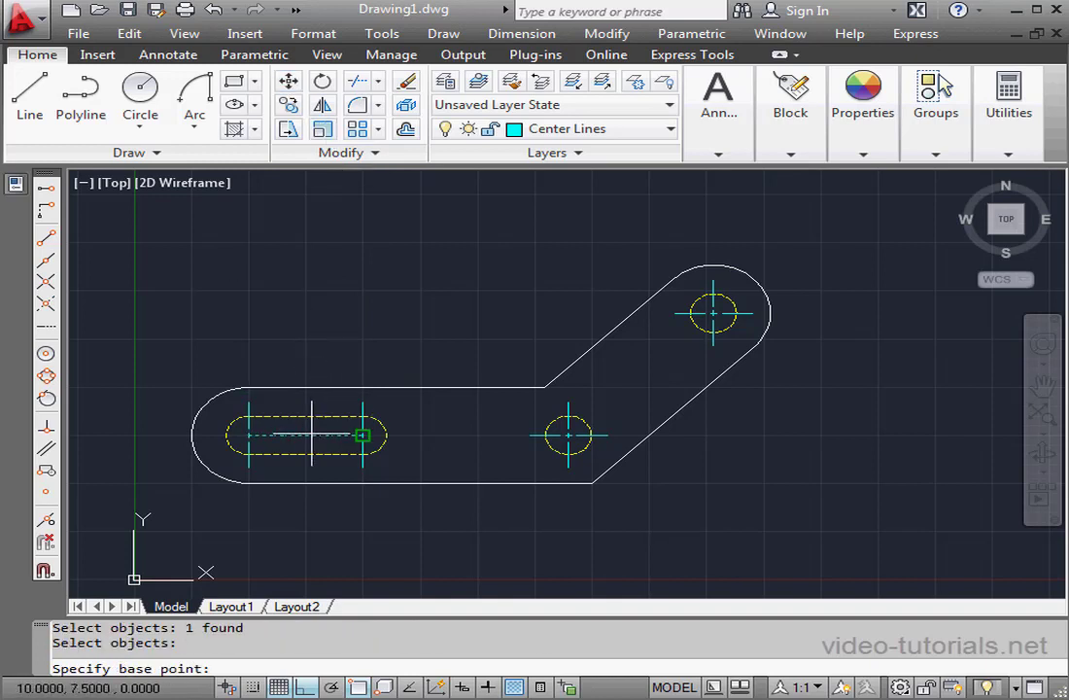
pyautogui.click(46, 259)
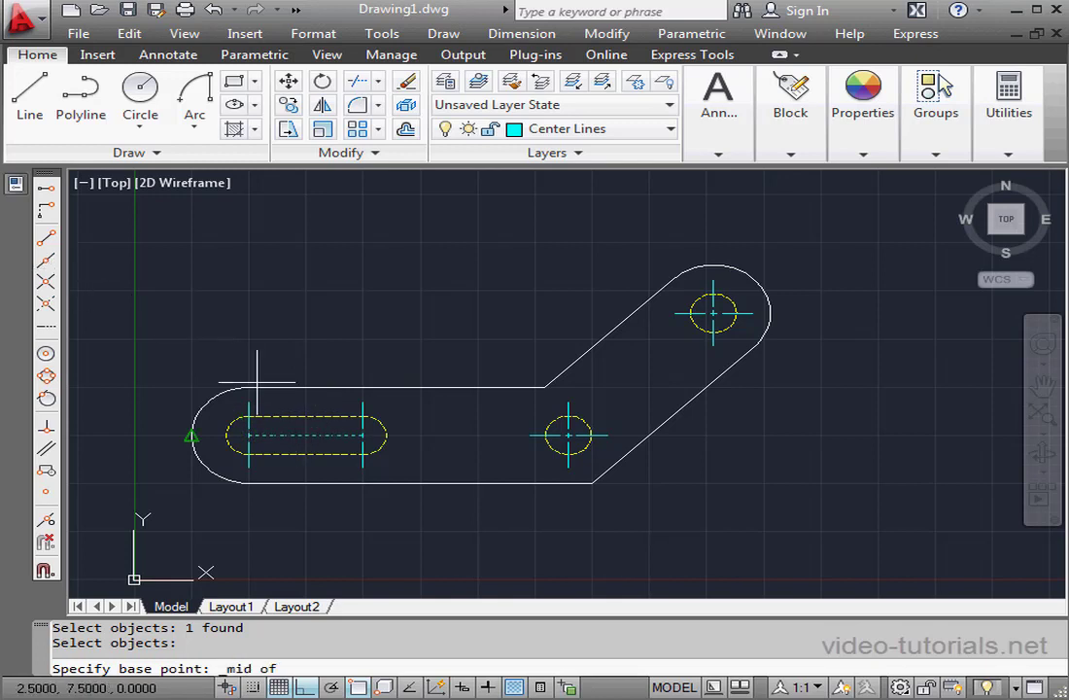
pyautogui.click(306, 434)
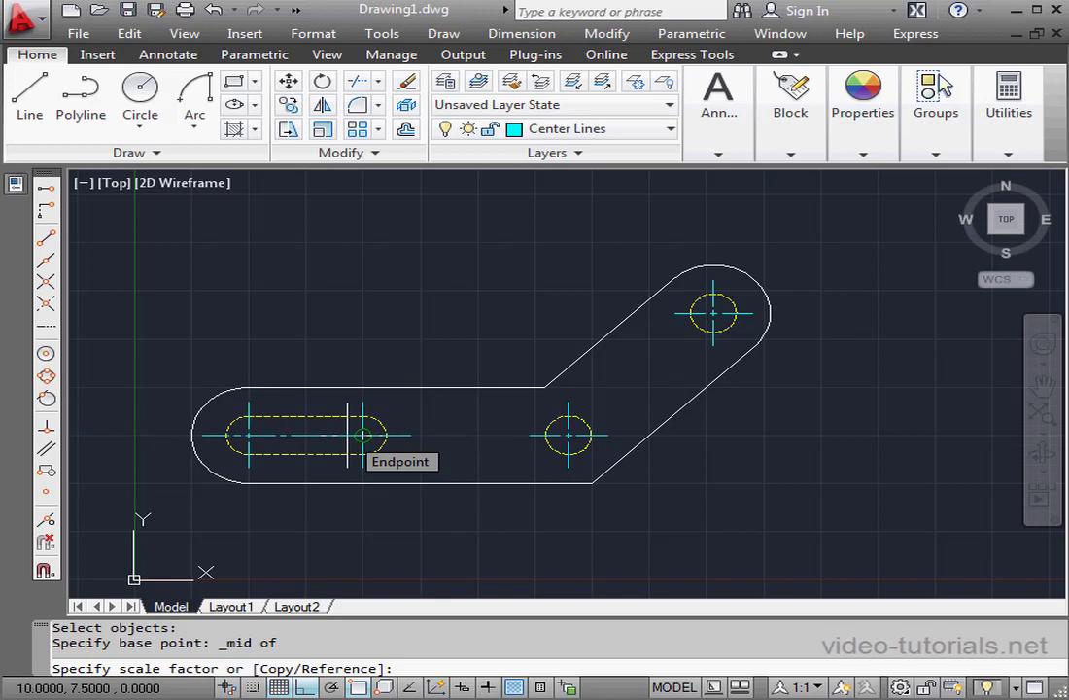
pyautogui.click(360, 434)
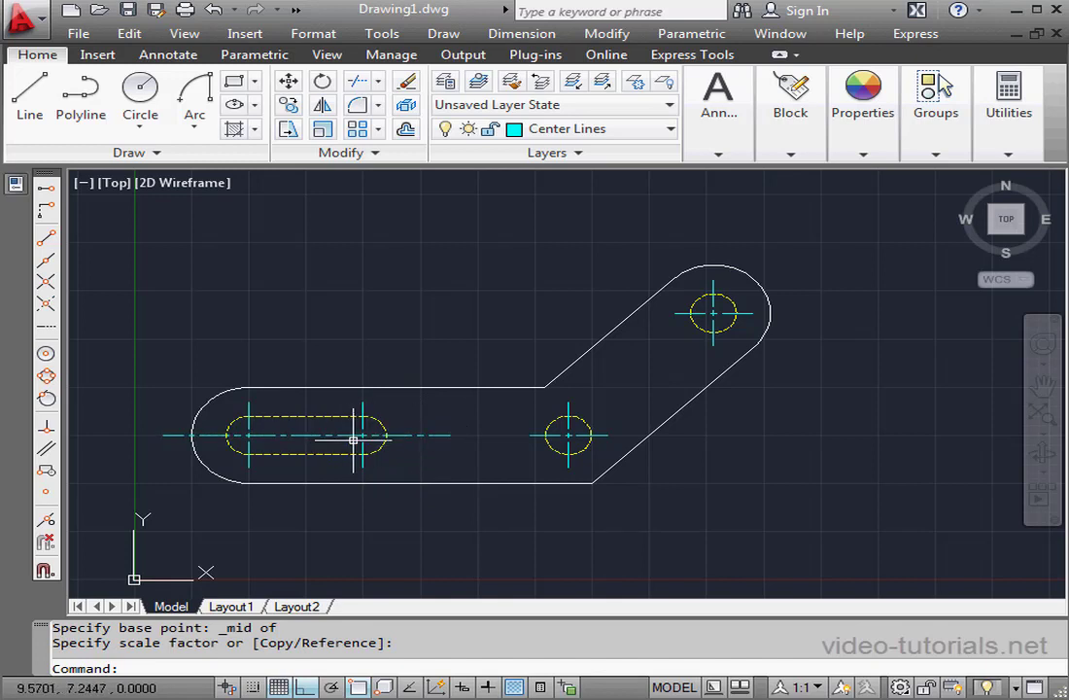
pyautogui.click(214, 11)
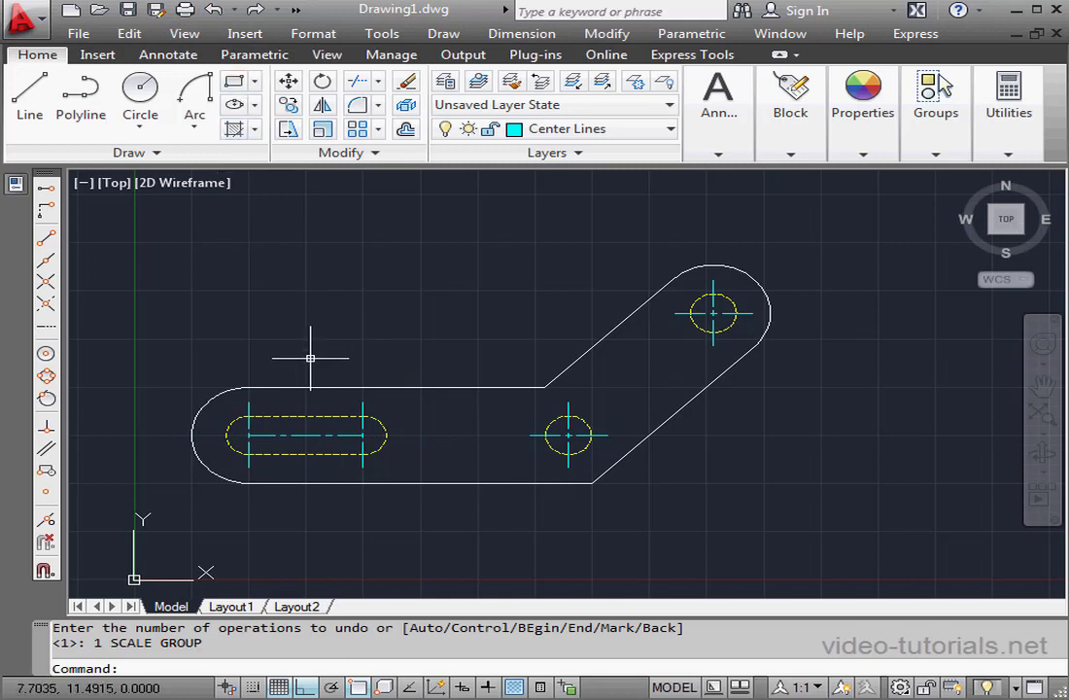
# Scale the slot's horizontal center line about its midpoint with object snap off, until it extends past both slot ends
pyautogui.click(323, 129)
pyautogui.click(298, 437)
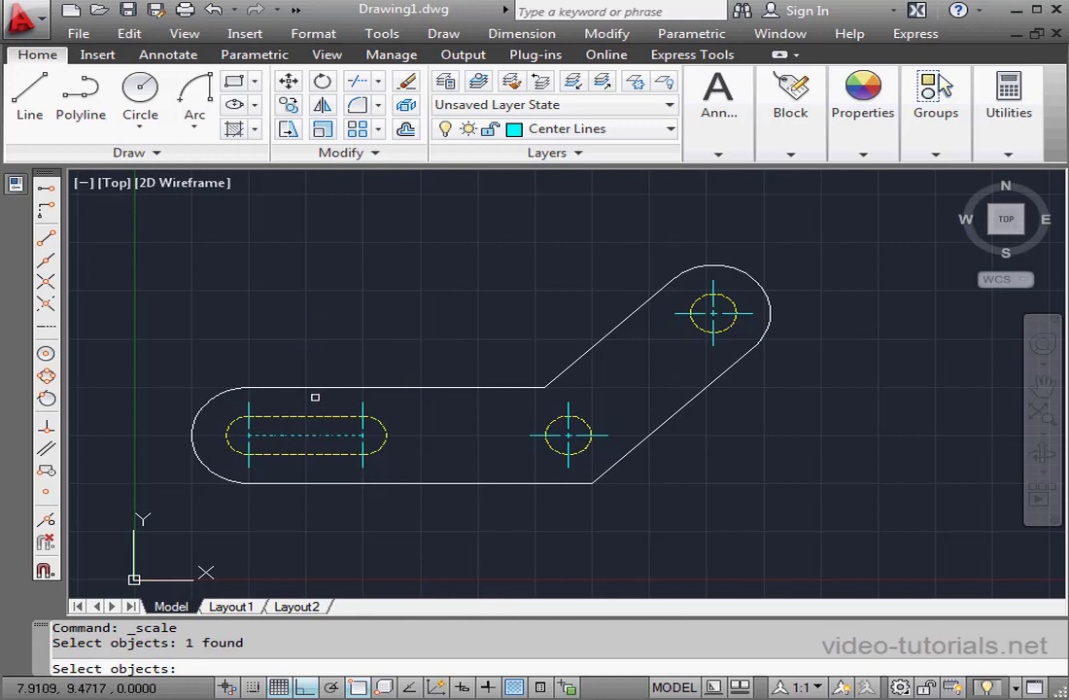
pyautogui.press('Return')
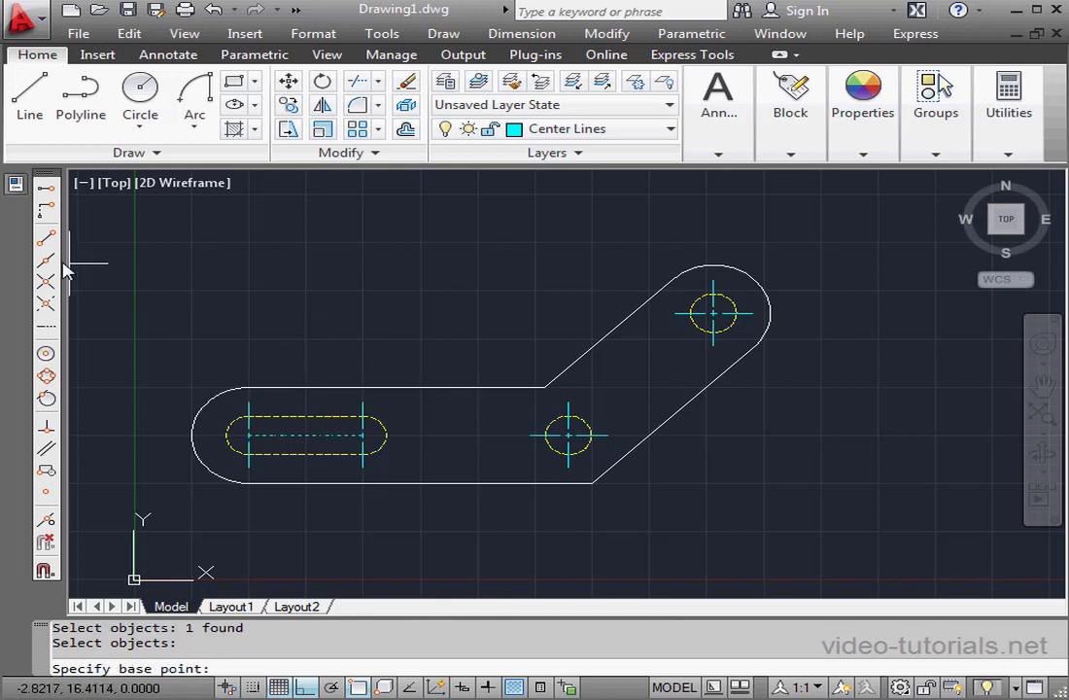
pyautogui.click(306, 435)
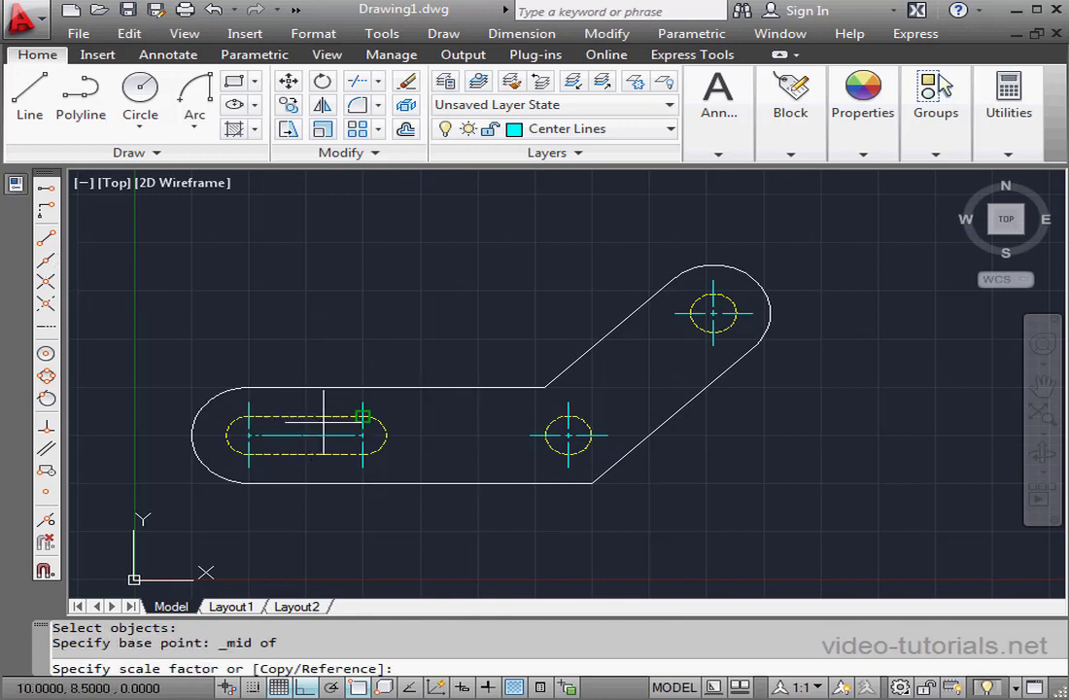
pyautogui.click(358, 688)
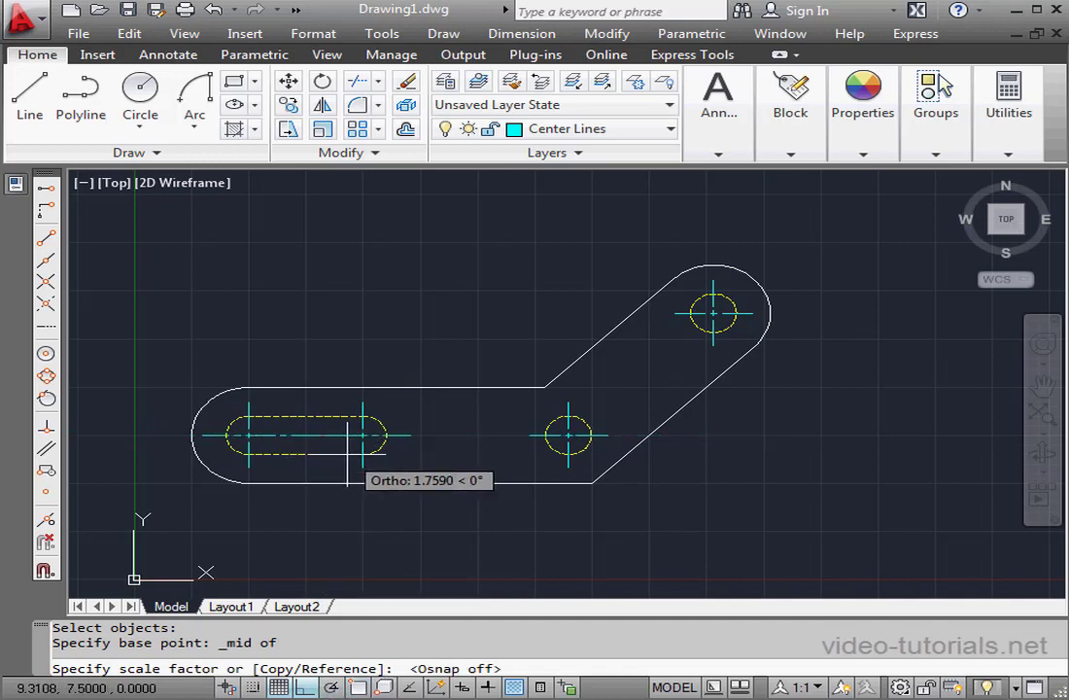
pyautogui.click(376, 511)
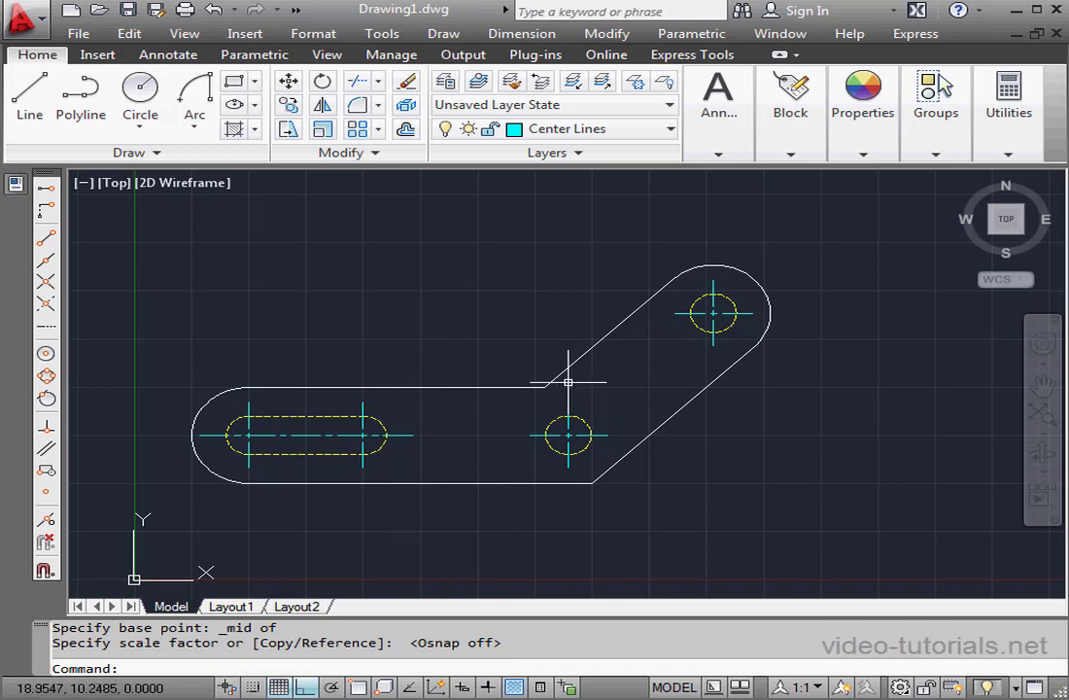
# Make the Dim layer current and add a radius dimension to the part's left outer end arc, placed outside the part
pyautogui.click(670, 131)
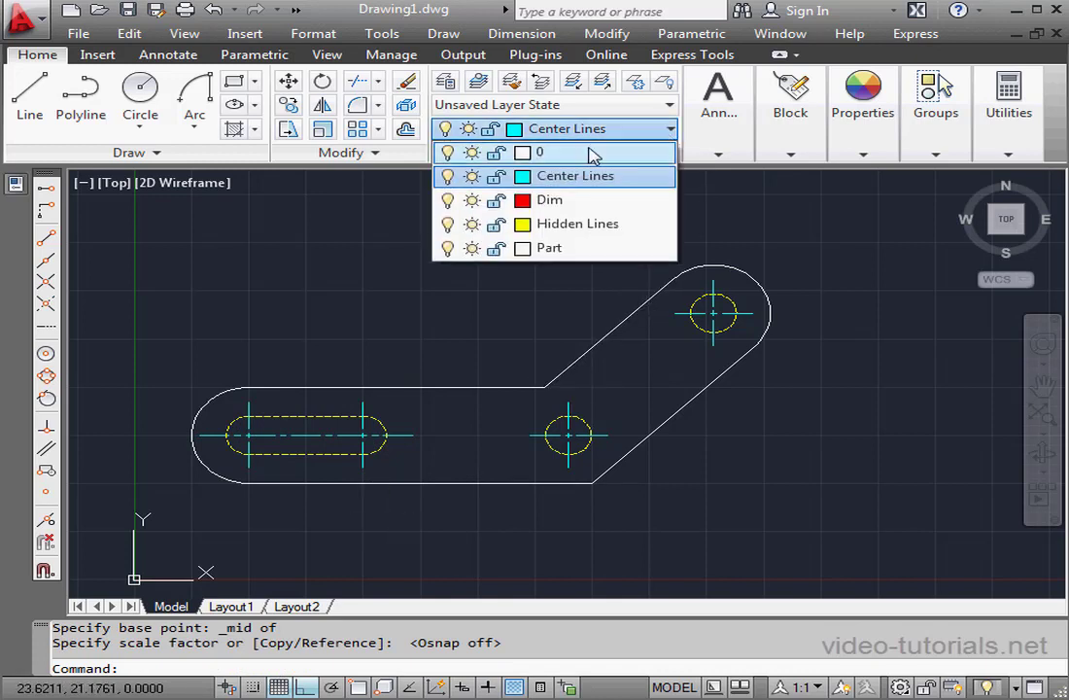
pyautogui.click(589, 201)
pyautogui.click(719, 156)
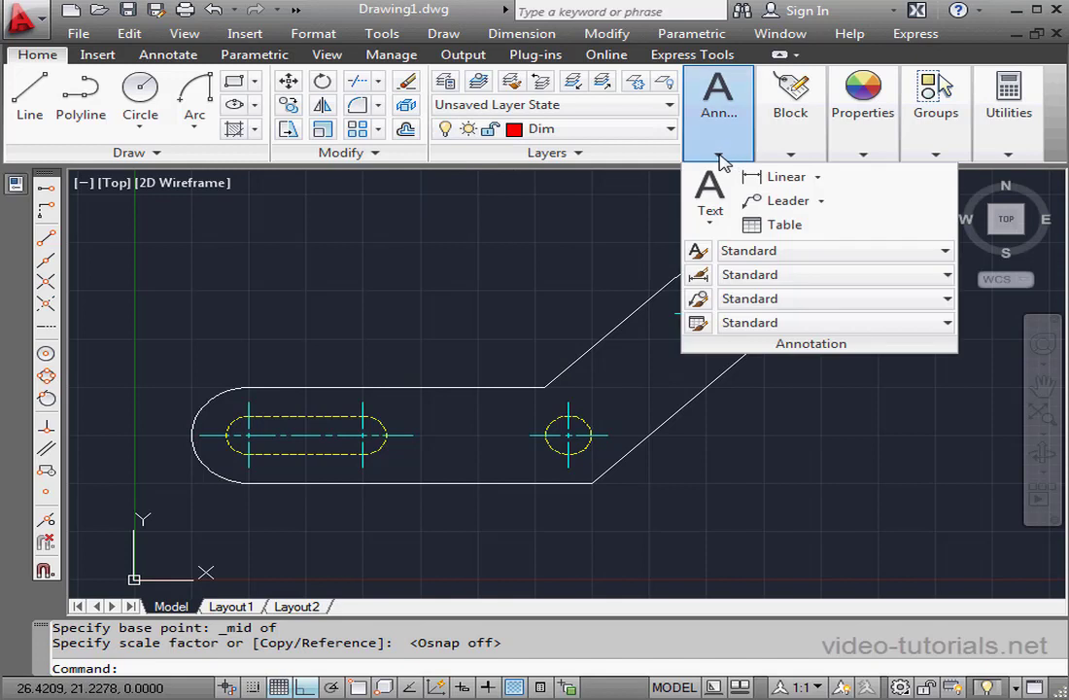
pyautogui.click(817, 177)
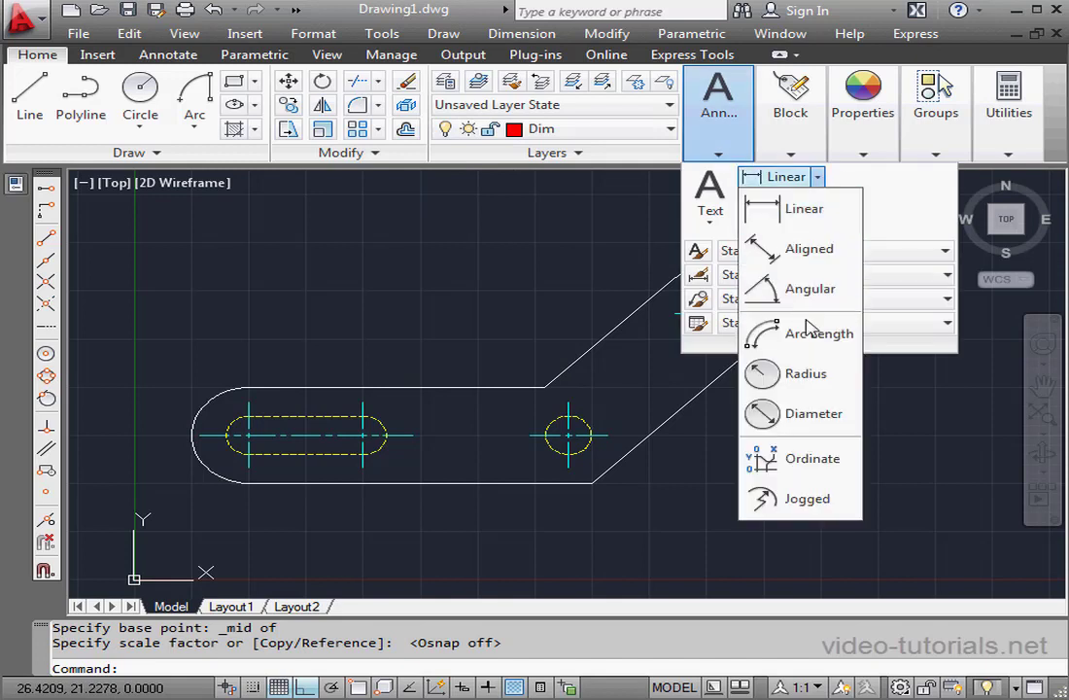
pyautogui.click(781, 374)
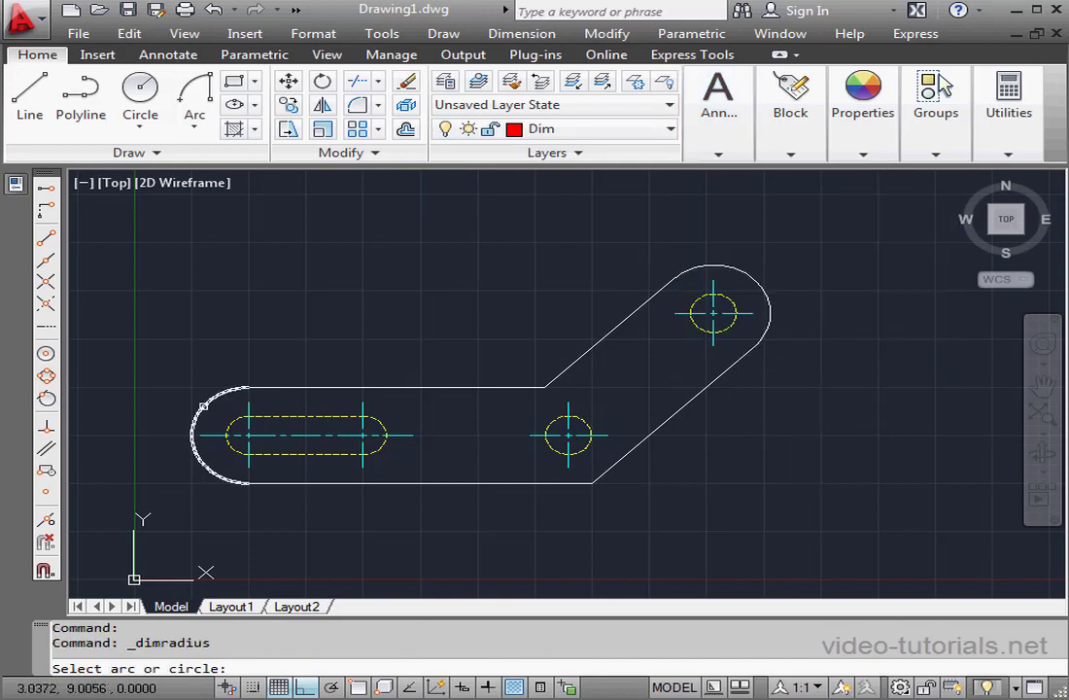
pyautogui.click(202, 390)
pyautogui.click(171, 351)
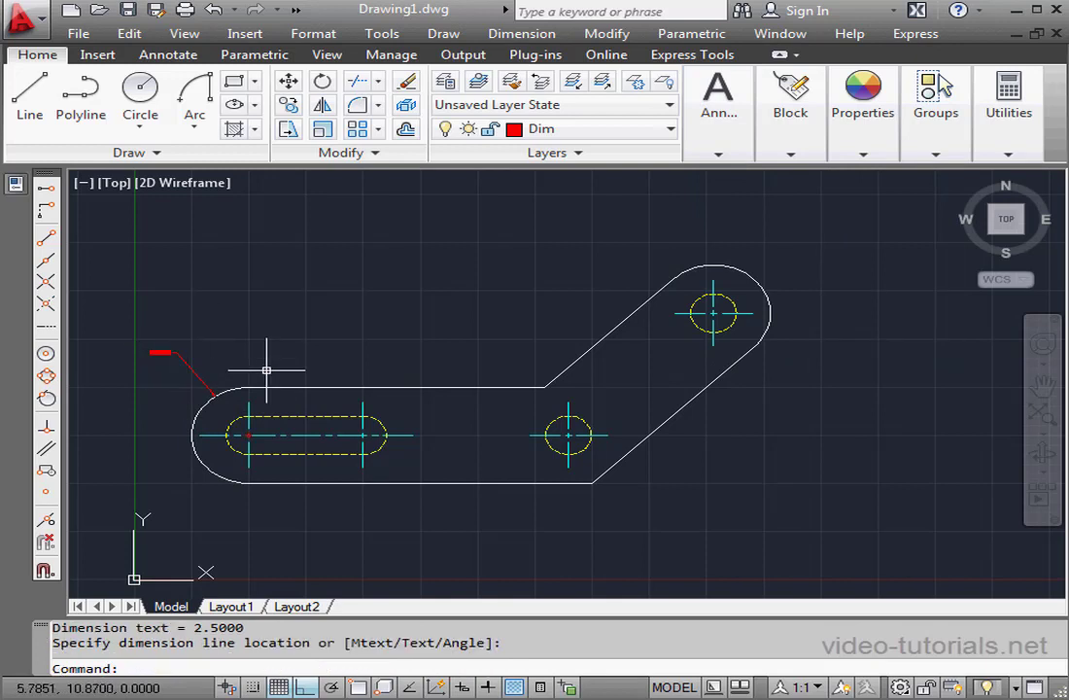
# Add a radius dimension to the slot's left end arc, placed outside the part below the outer arc's dimension
pyautogui.press('Return')
pyautogui.click(230, 428)
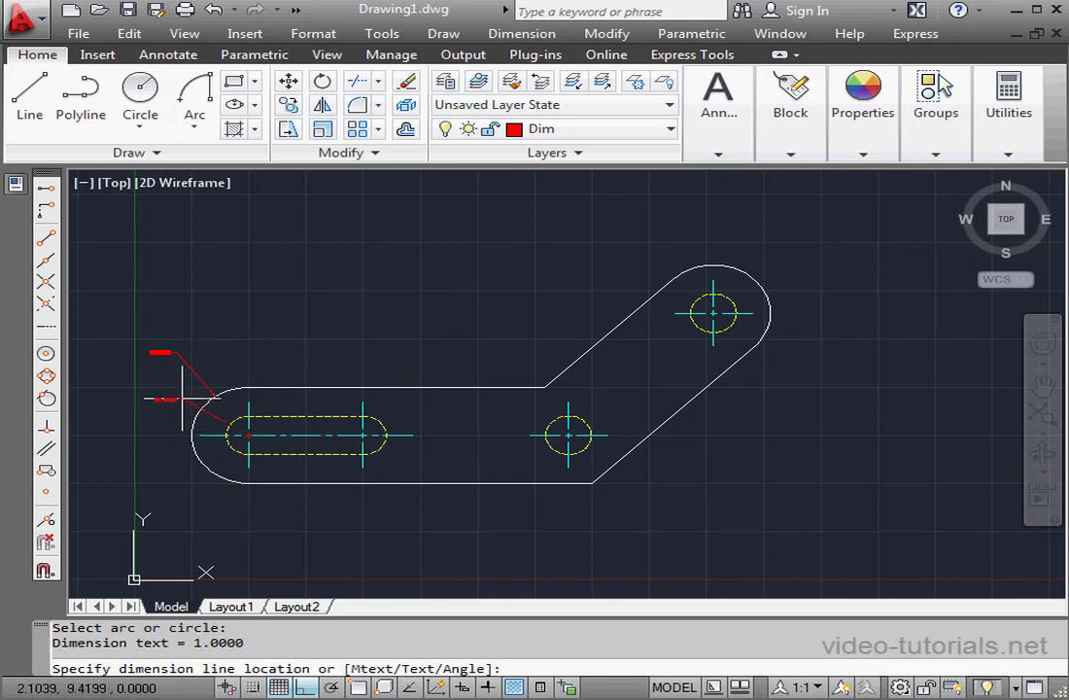
pyautogui.click(165, 394)
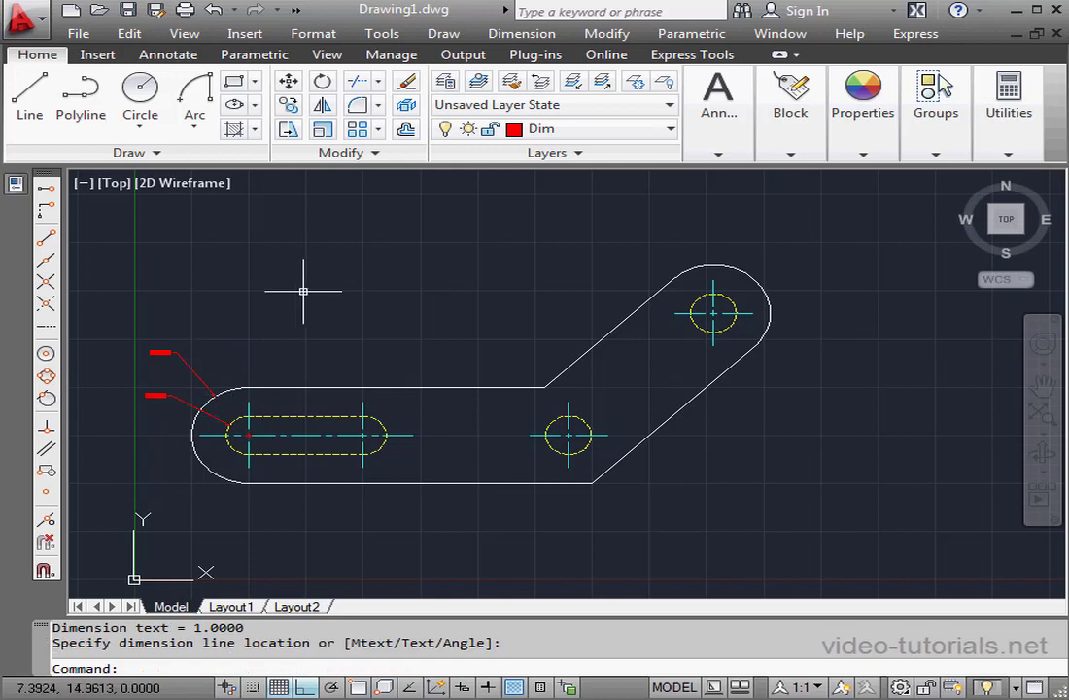
# Modify the Standard dimension style to a text height of 0.5
pyautogui.click(183, 60)
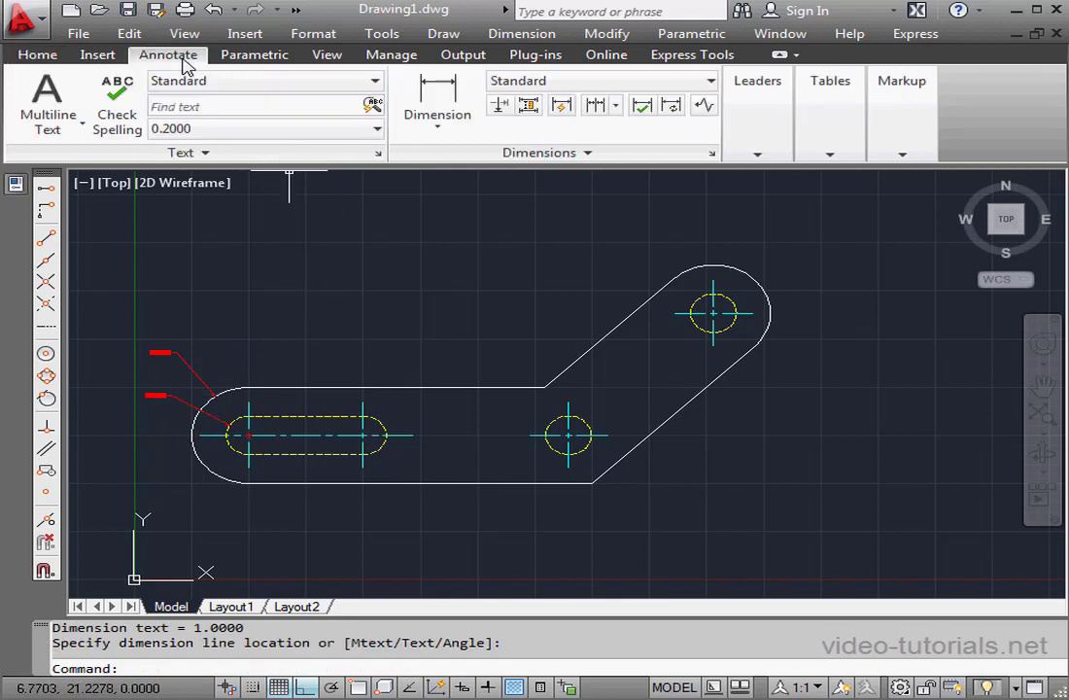
pyautogui.click(711, 154)
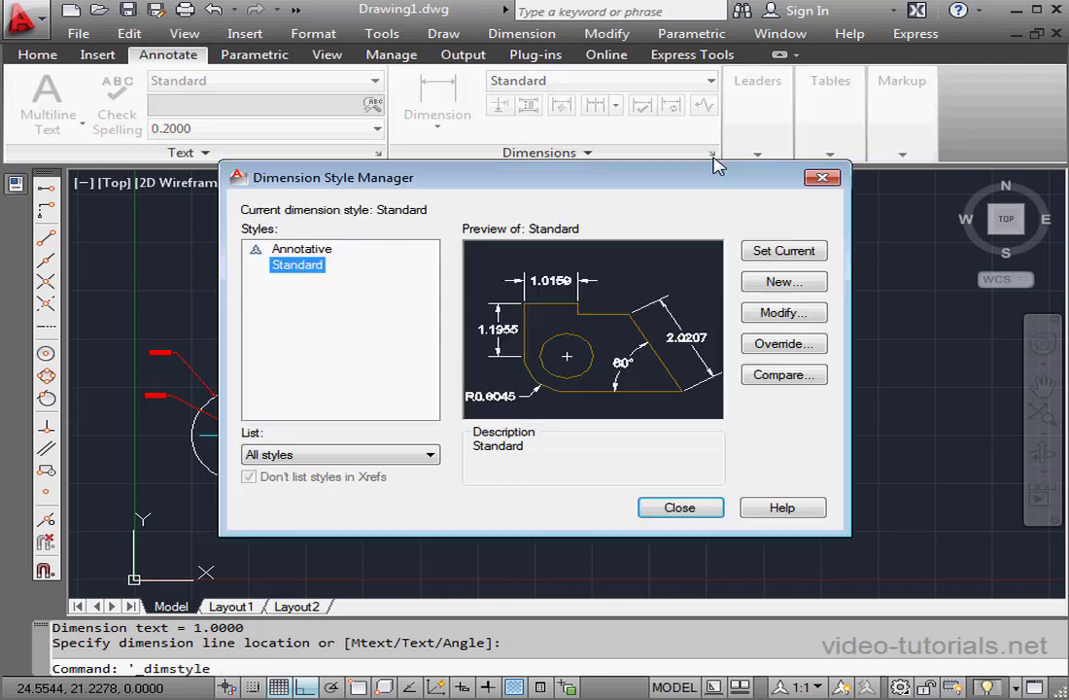
pyautogui.click(808, 317)
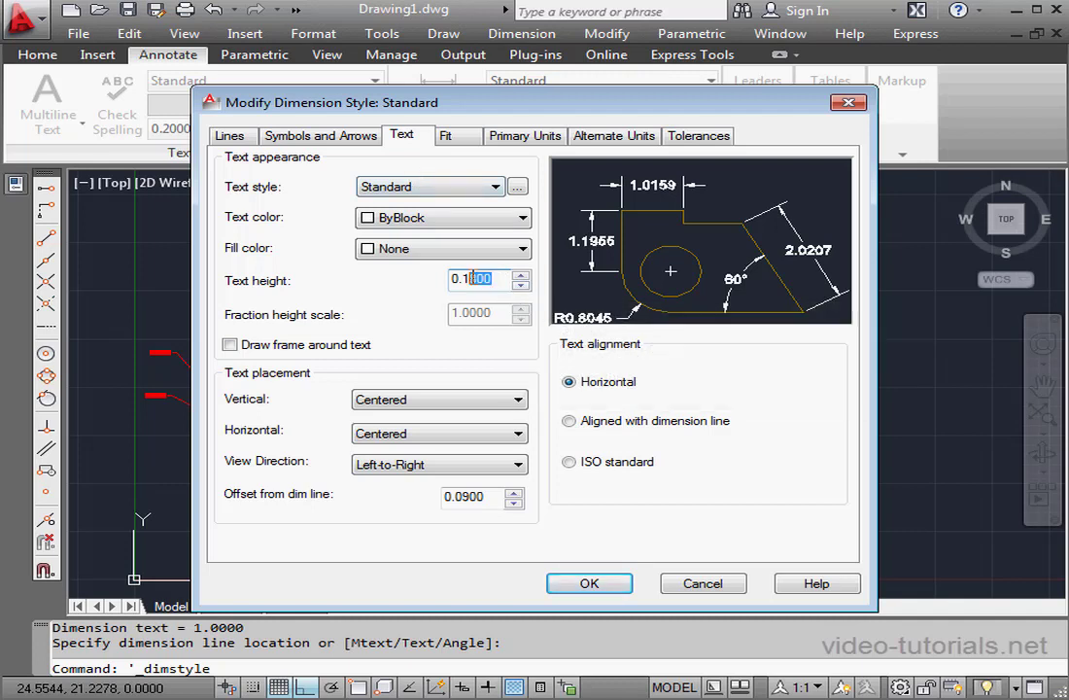
pyautogui.moveTo(490, 279); pyautogui.dragTo(465, 280)
pyautogui.write('5')
pyautogui.click(595, 583)
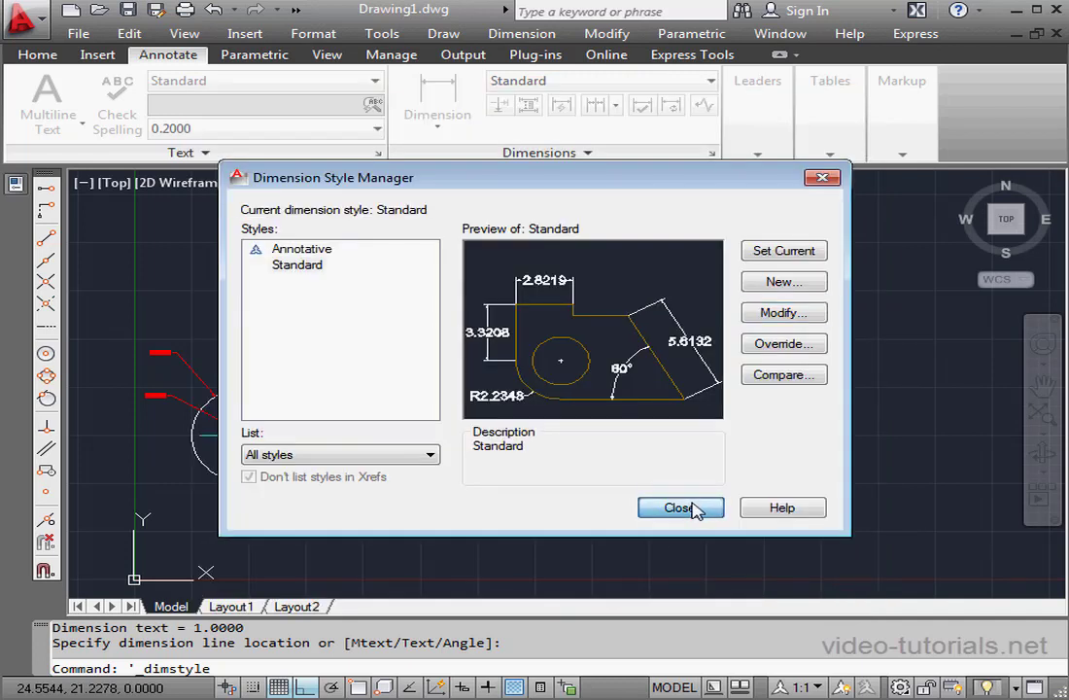
pyautogui.click(692, 507)
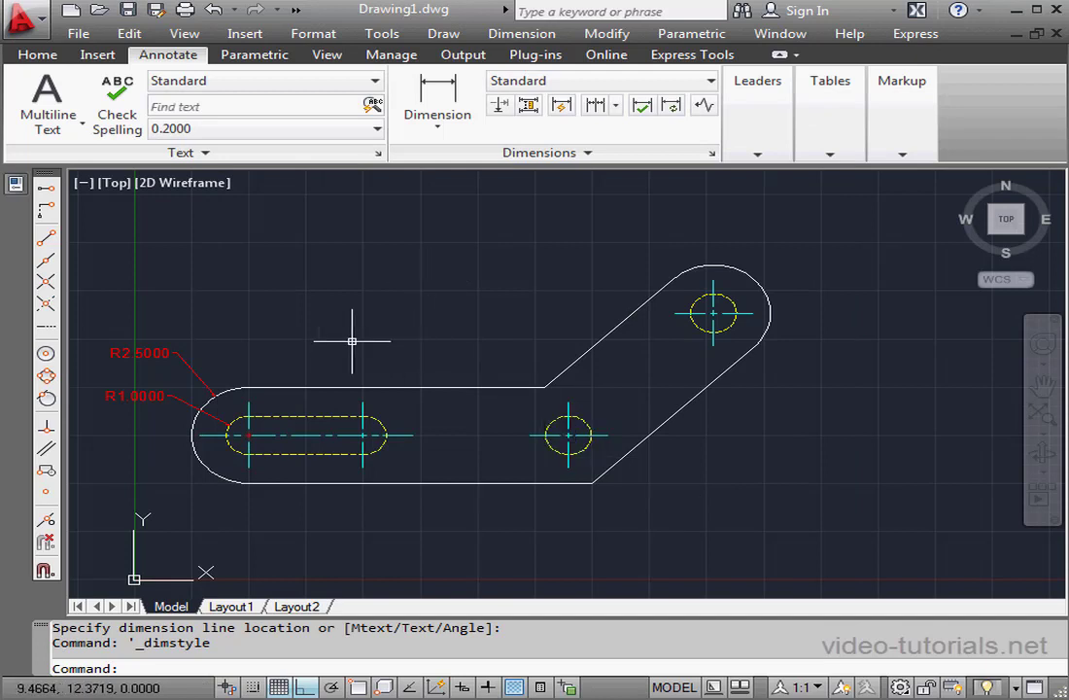
# Add a linear dimension between the centers of the slot's two end arcs, placed just below the part
pyautogui.click(442, 105)
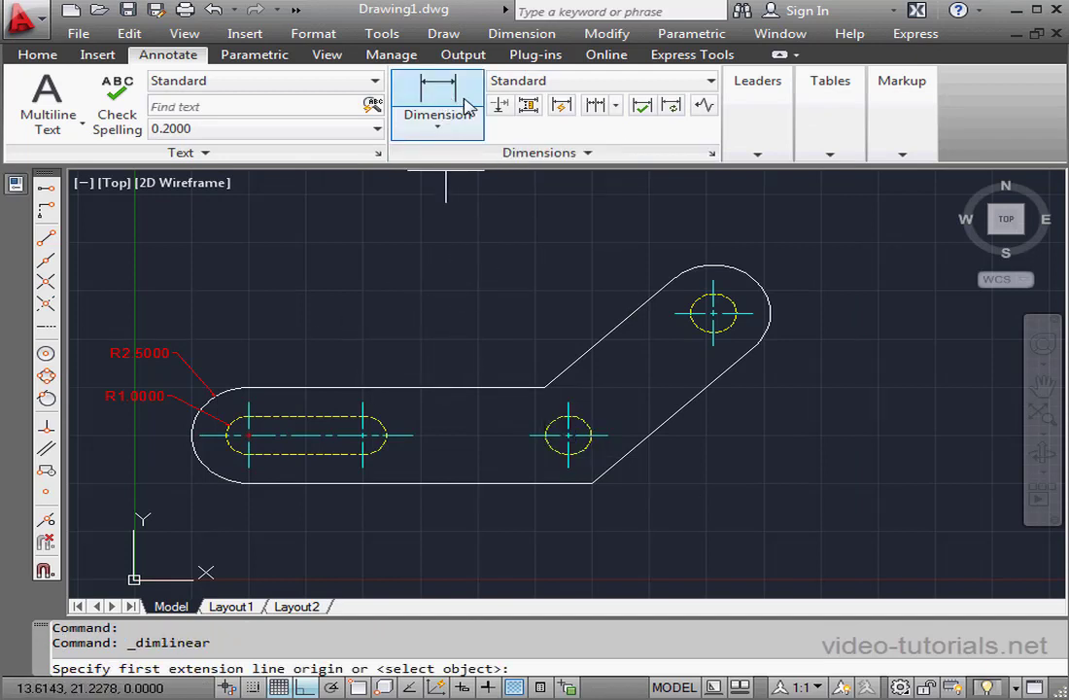
pyautogui.click(44, 355)
pyautogui.click(233, 425)
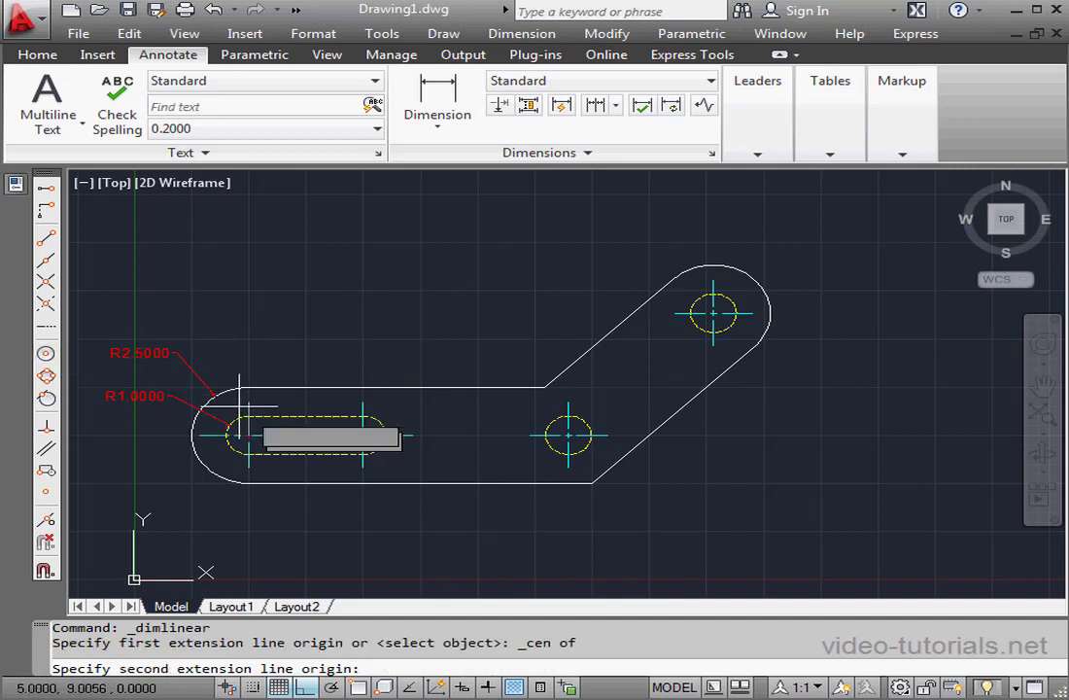
pyautogui.click(46, 356)
pyautogui.click(312, 381)
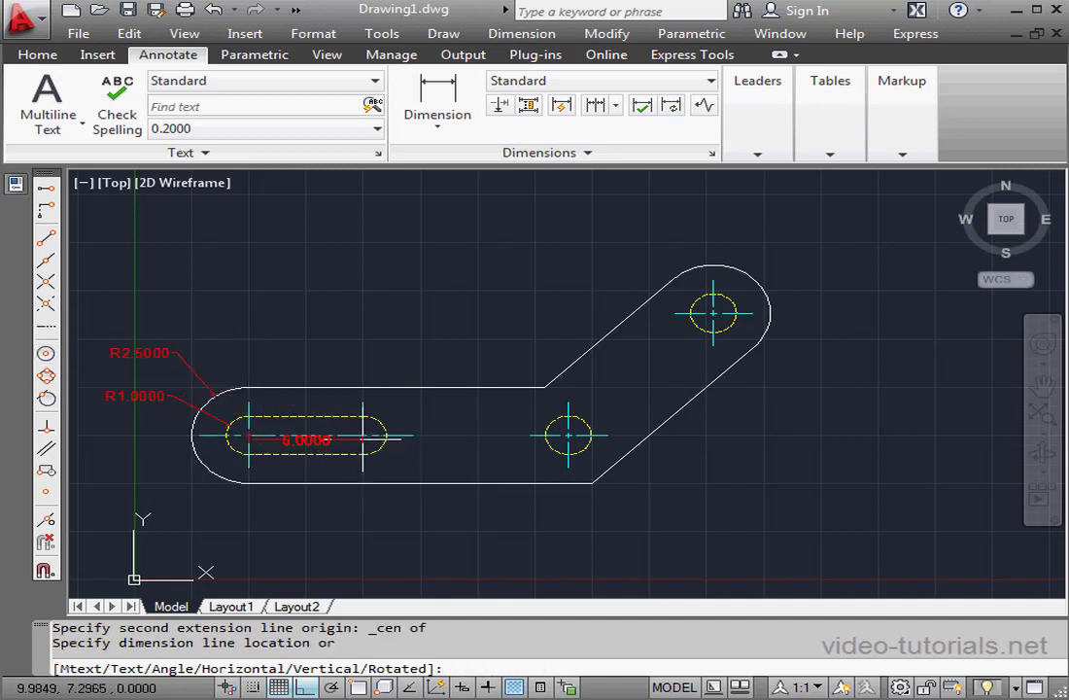
pyautogui.click(313, 504)
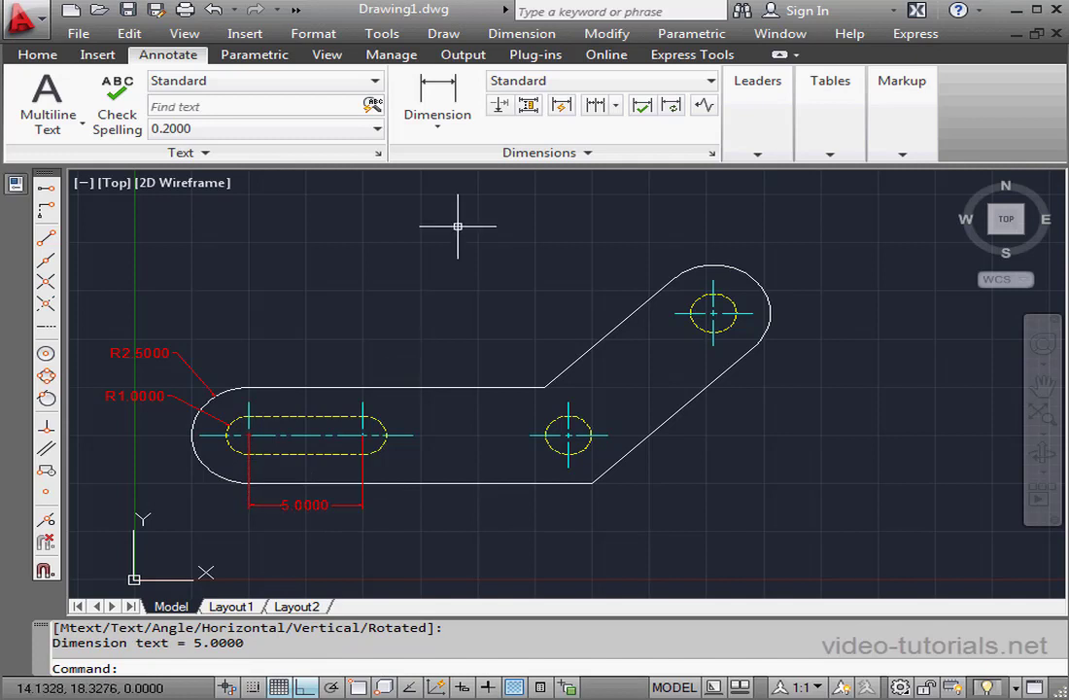
# Add a linear dimension from the slot's left arc center to the bend hole's center, placed below the slot dimension
pyautogui.click(437, 95)
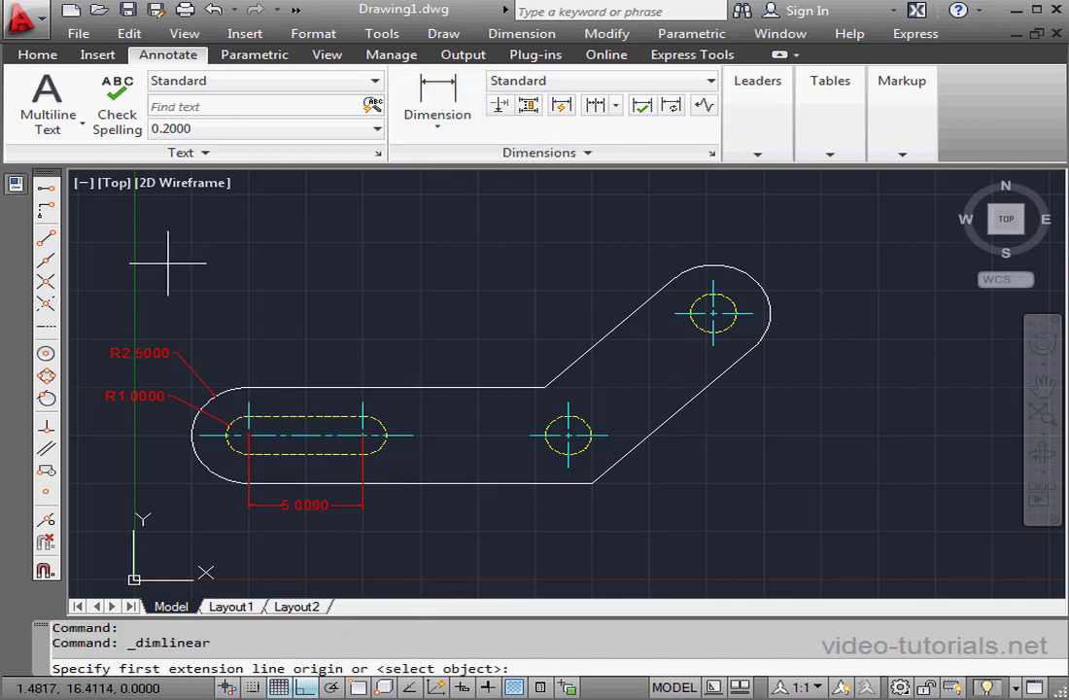
pyautogui.click(46, 356)
pyautogui.click(249, 434)
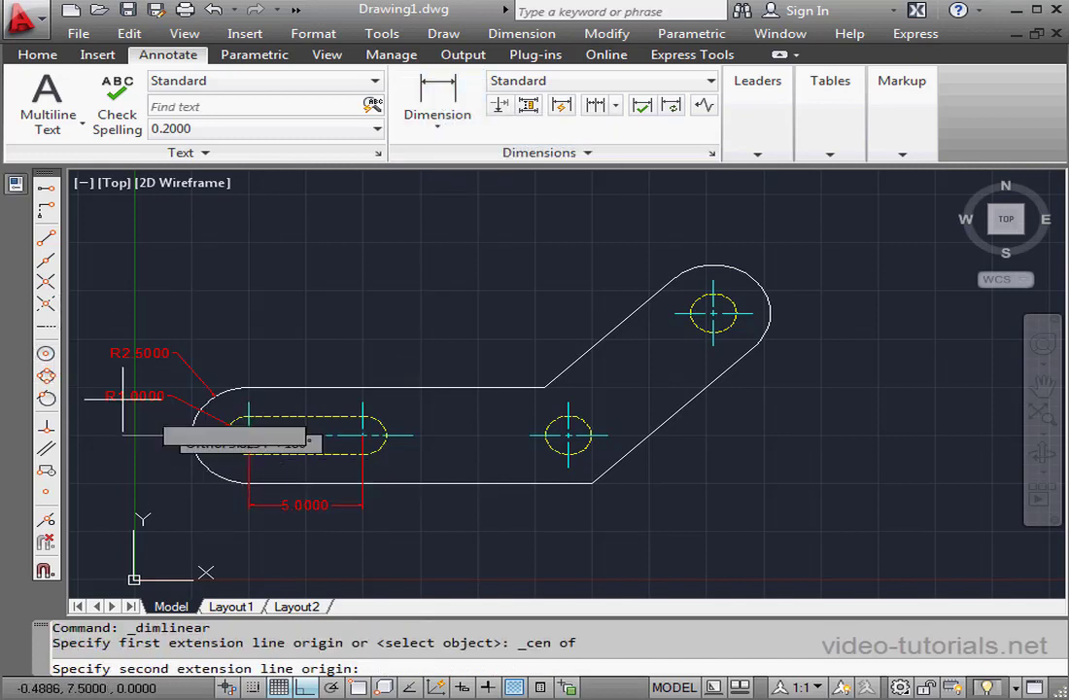
pyautogui.click(46, 356)
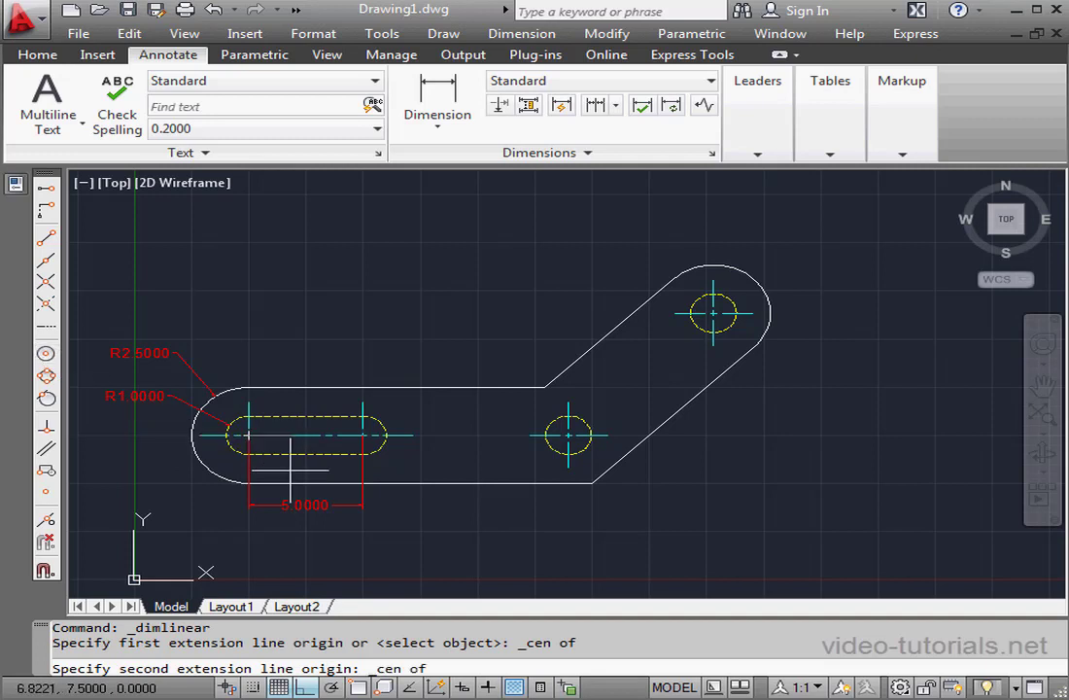
pyautogui.click(569, 435)
pyautogui.click(467, 529)
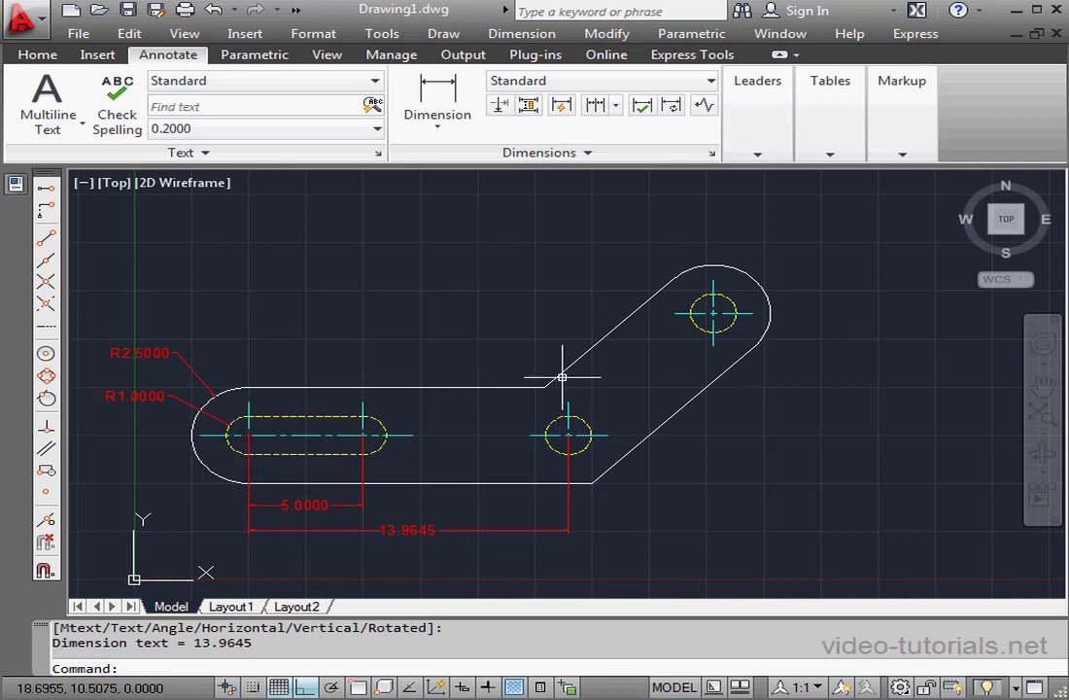
# Add a linear dimension from the slot's left arc center to the outline's lower bend corner, placed as the lowest dimension
pyautogui.click(439, 92)
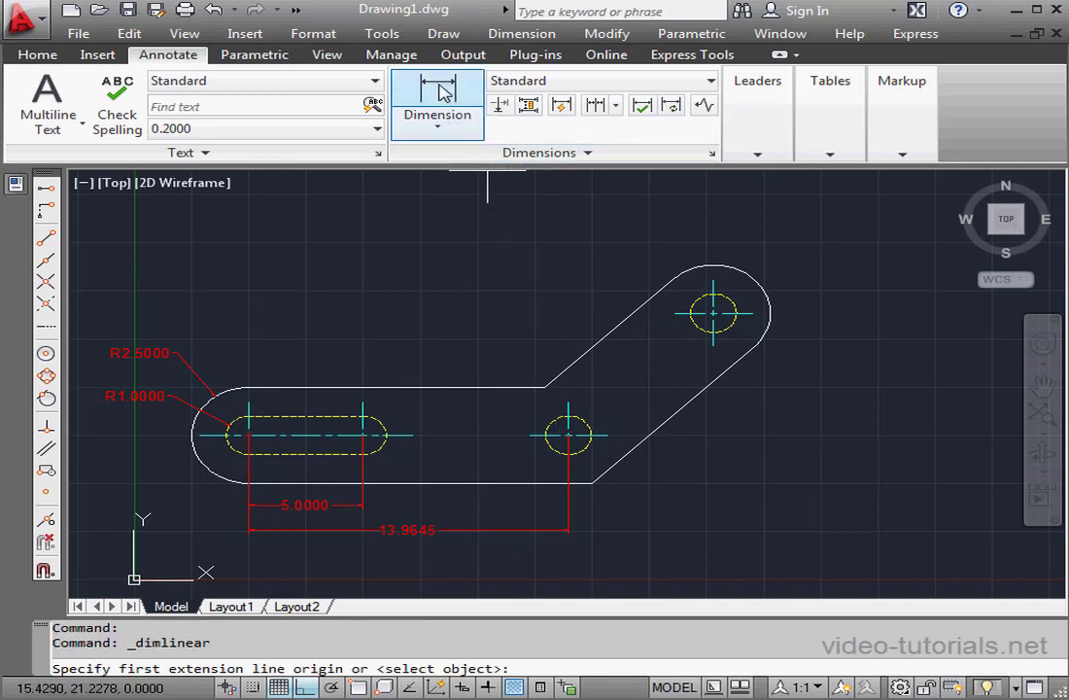
pyautogui.click(47, 355)
pyautogui.click(238, 434)
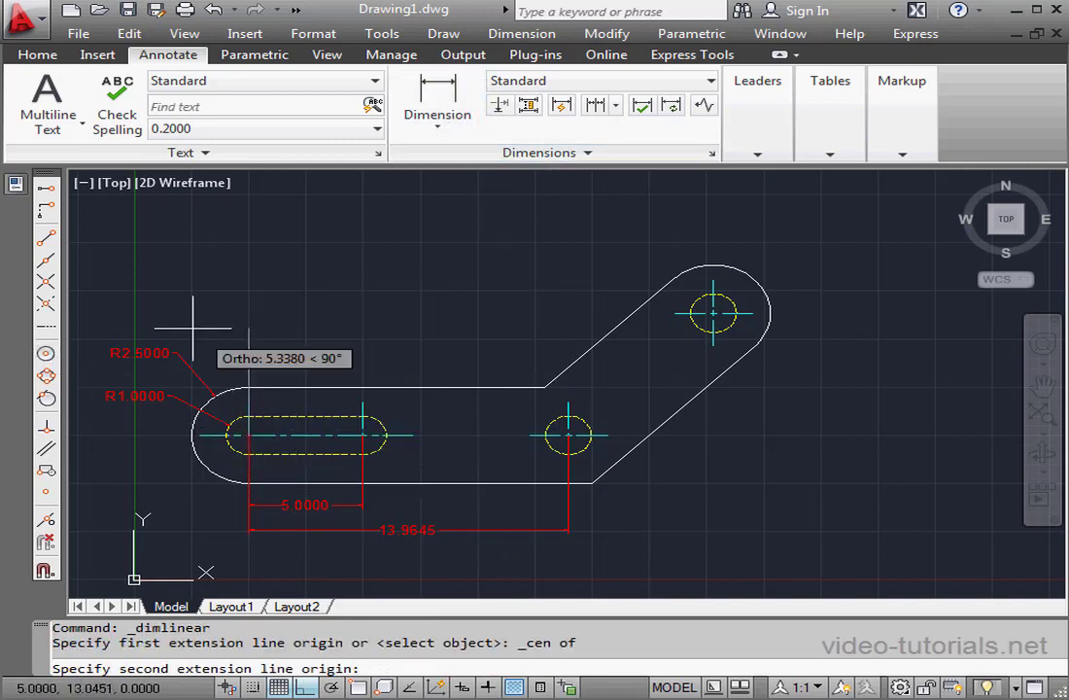
pyautogui.click(47, 259)
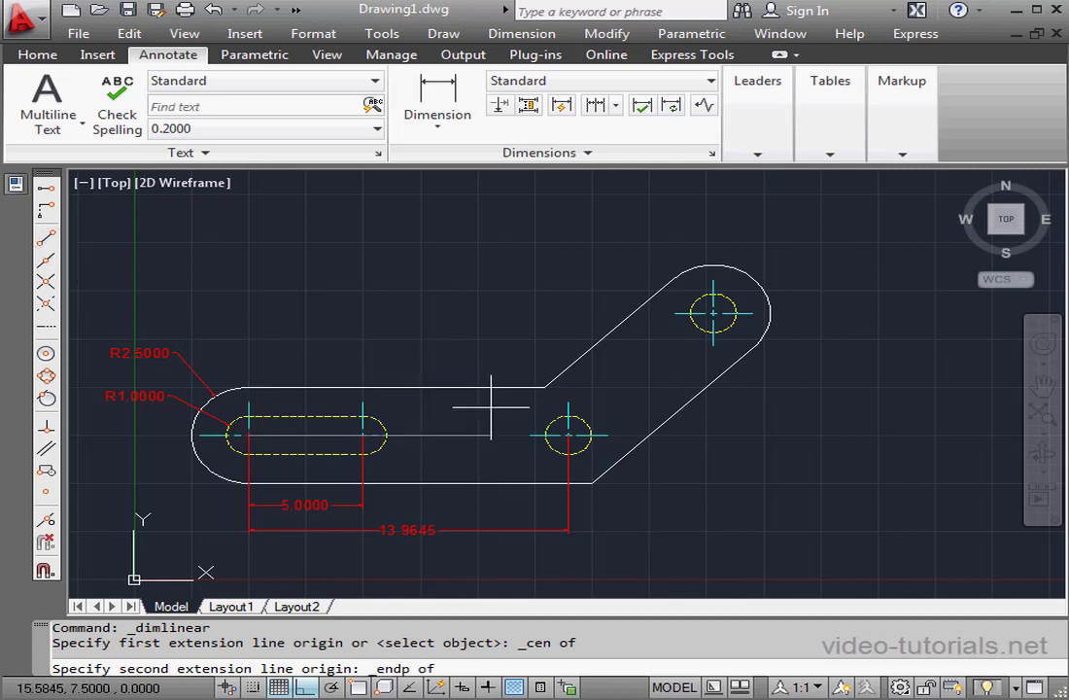
pyautogui.click(593, 482)
pyautogui.click(500, 555)
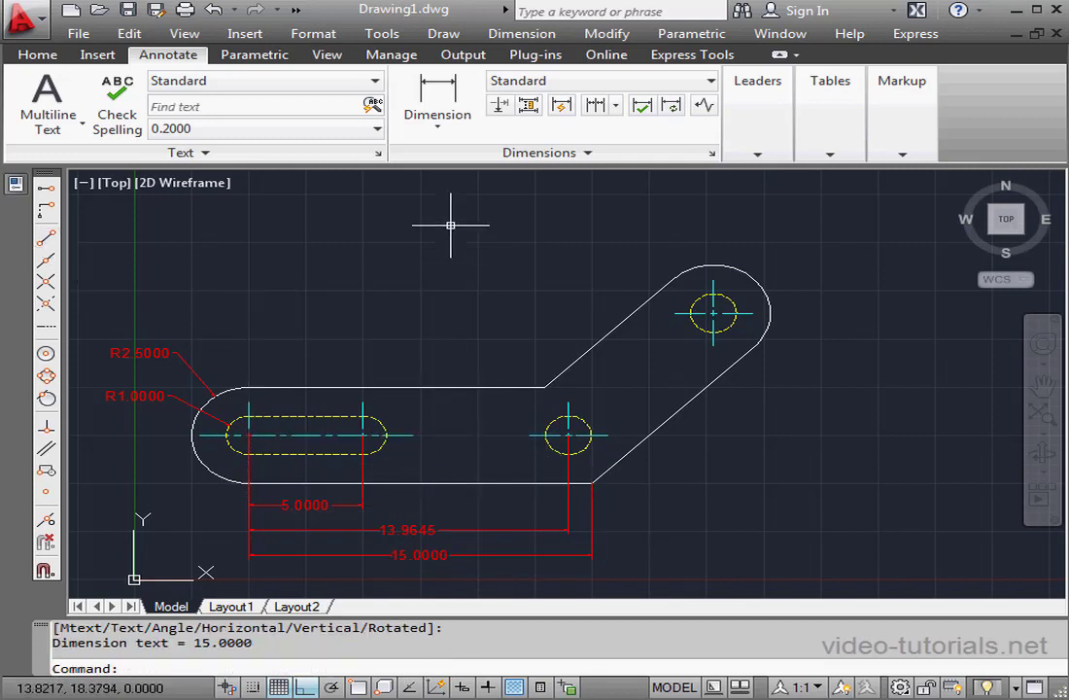
# Add an angular dimension between the part's bottom edge and the lower slanted edge, placed outside the bend corner
pyautogui.click(445, 129)
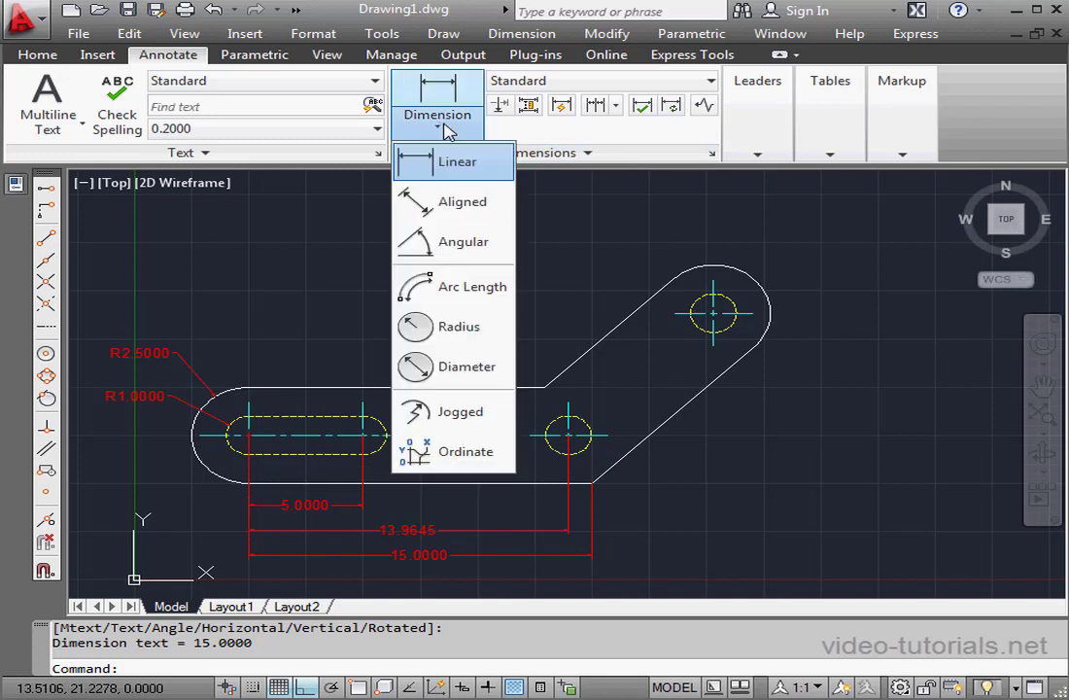
pyautogui.click(484, 237)
pyautogui.click(543, 483)
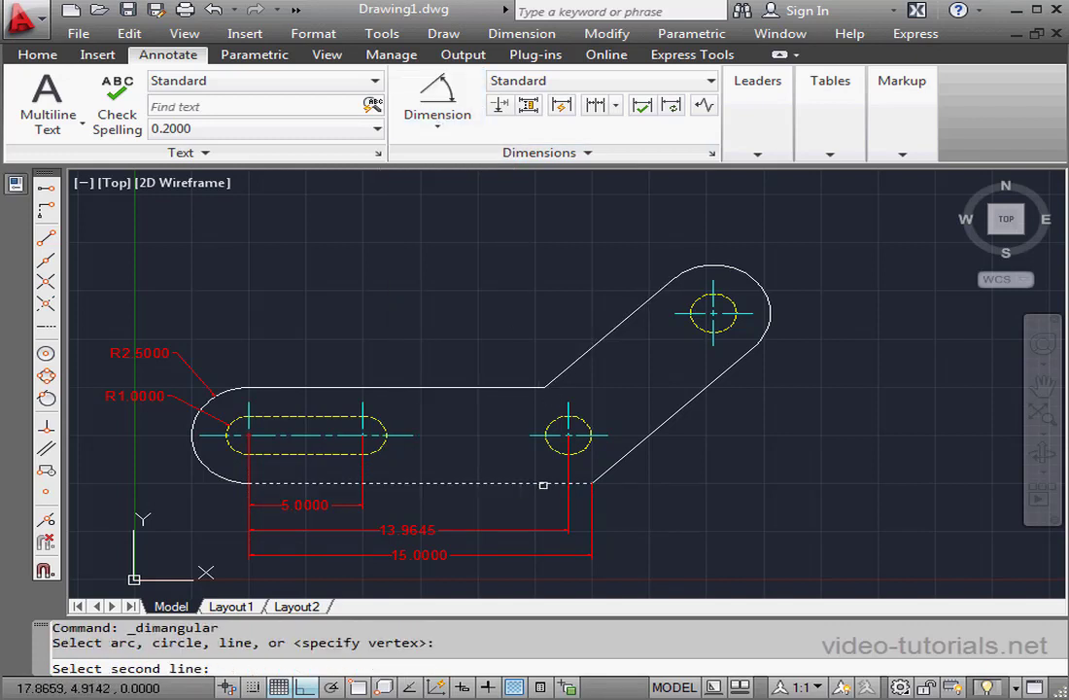
pyautogui.click(625, 449)
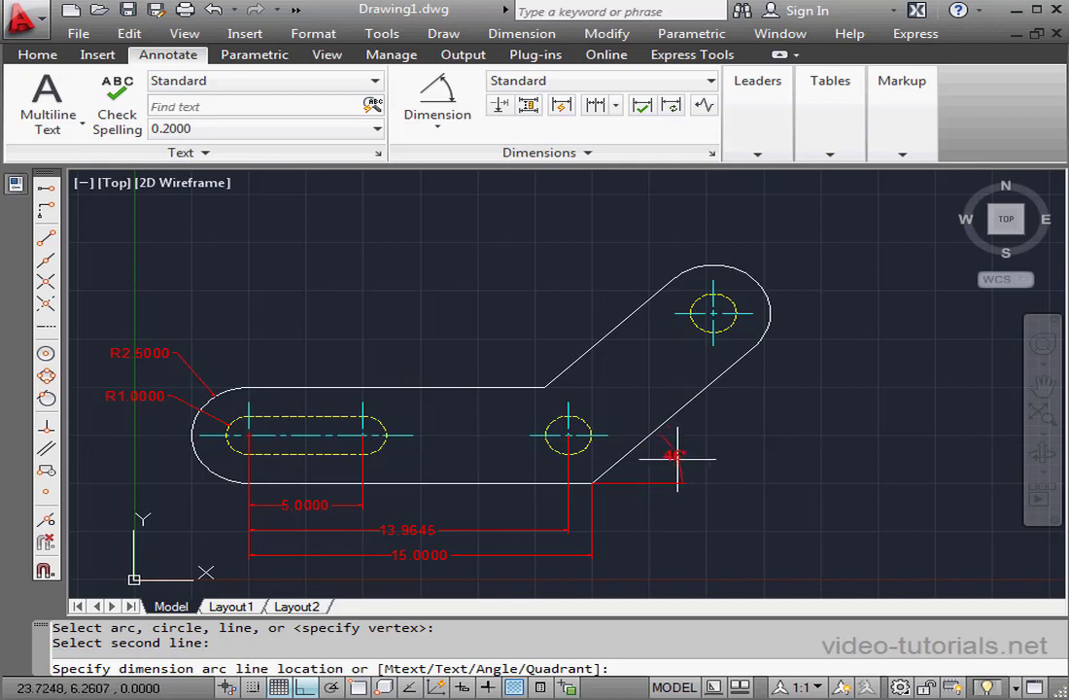
pyautogui.click(661, 461)
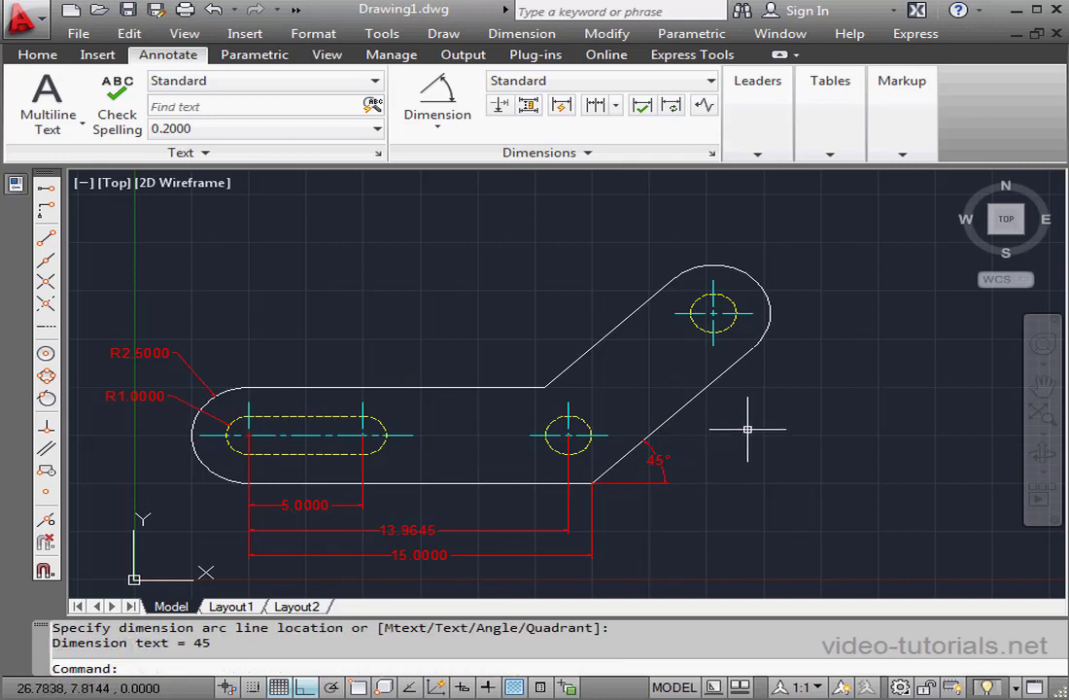
# Add an aligned dimension between the centers of the bend hole and the upper end hole, placed above the upper slanted edge with Ortho off
pyautogui.click(433, 135)
pyautogui.click(415, 203)
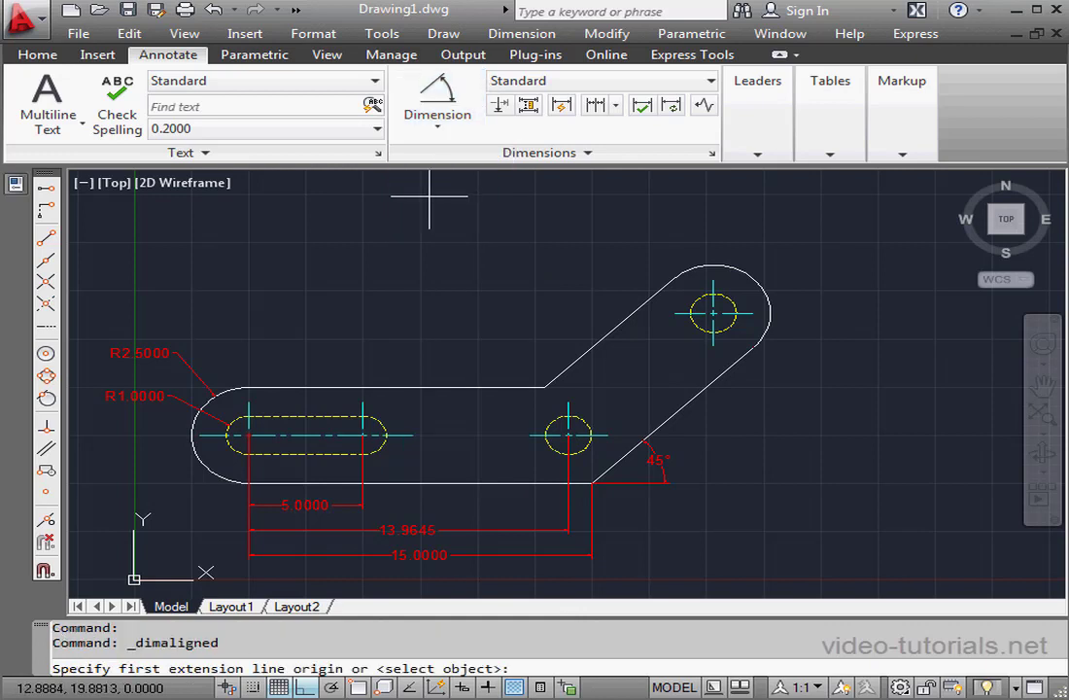
pyautogui.click(569, 434)
pyautogui.click(45, 354)
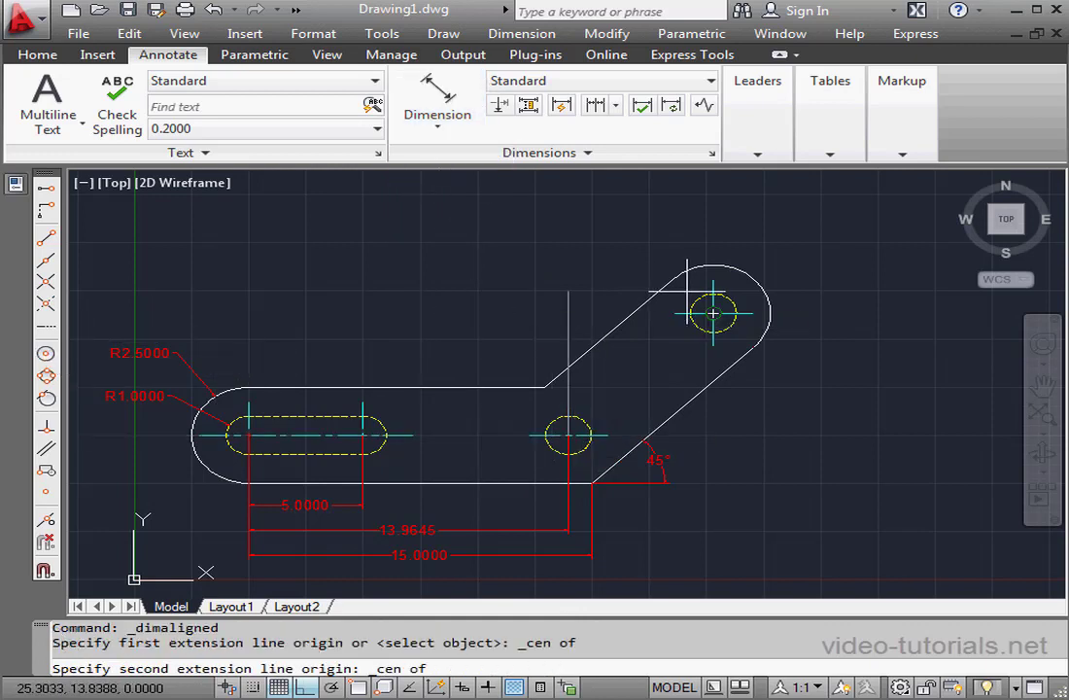
pyautogui.click(714, 313)
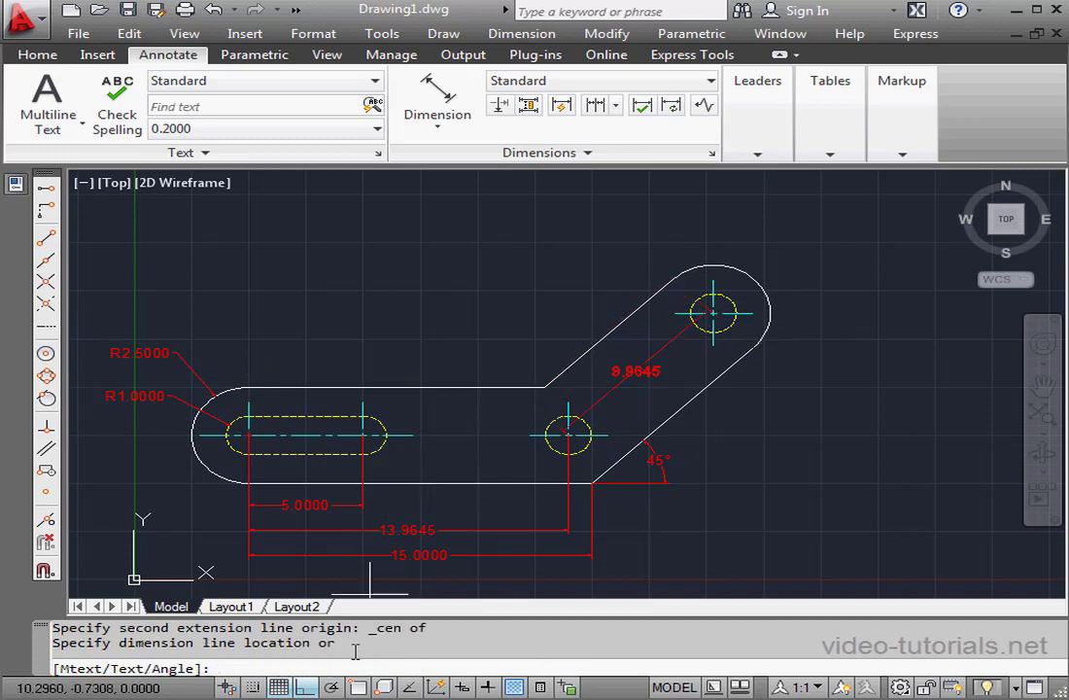
pyautogui.click(309, 687)
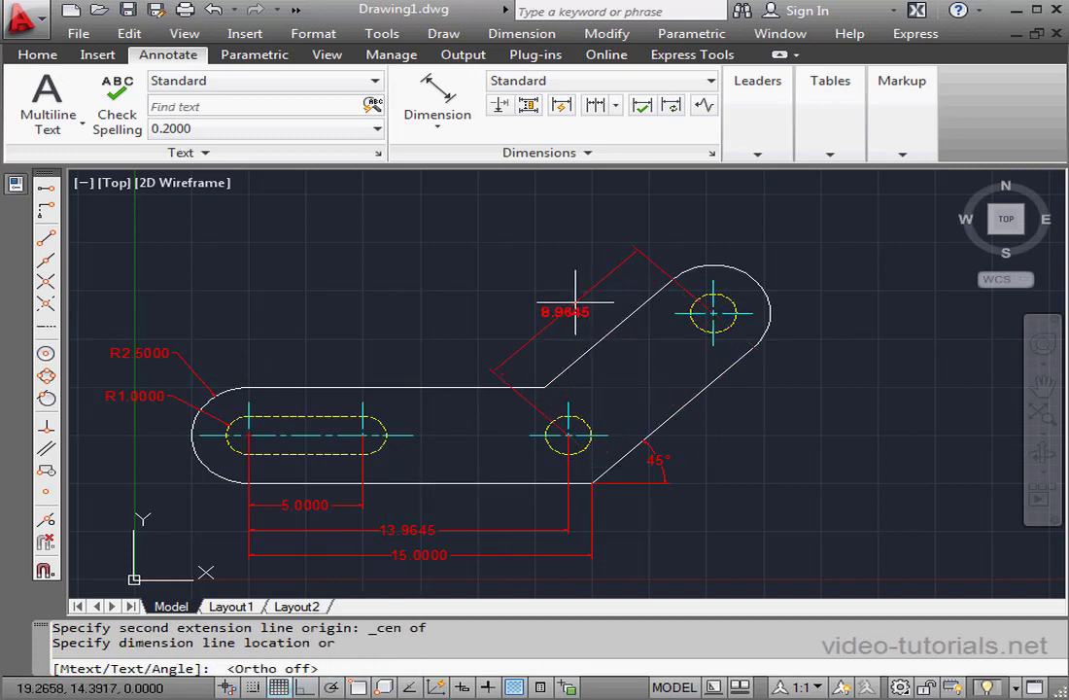
pyautogui.click(615, 285)
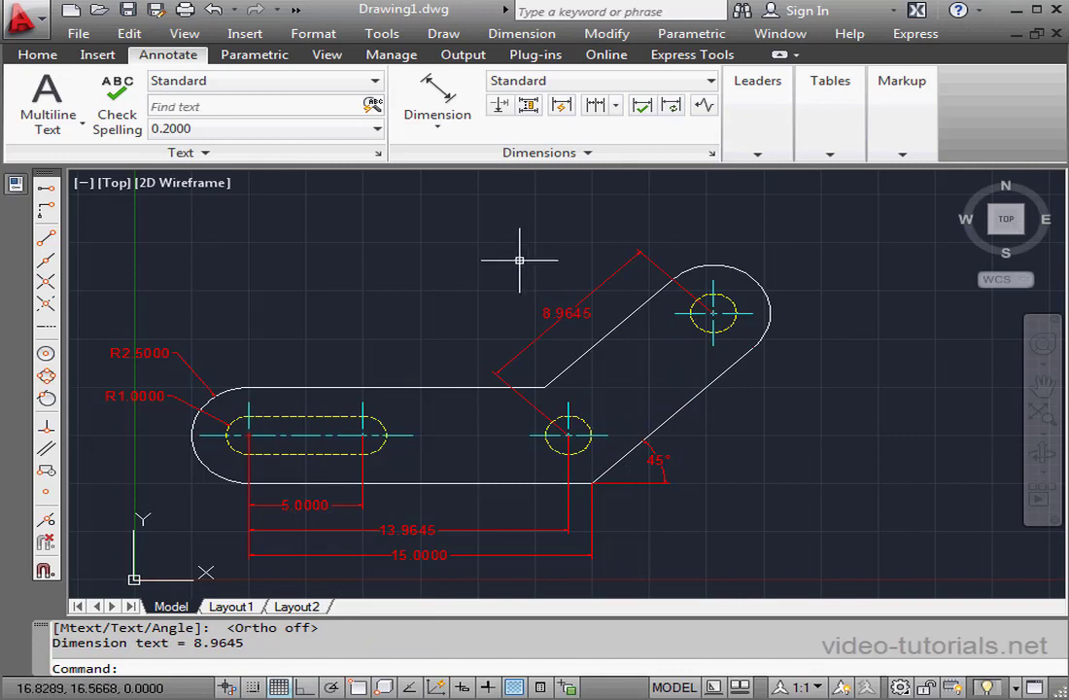
# Set the aligned dimension's text rotation to 45 by calculating the angle between the dimension line's two endpoints with QuickCalc
pyautogui.click(569, 309)
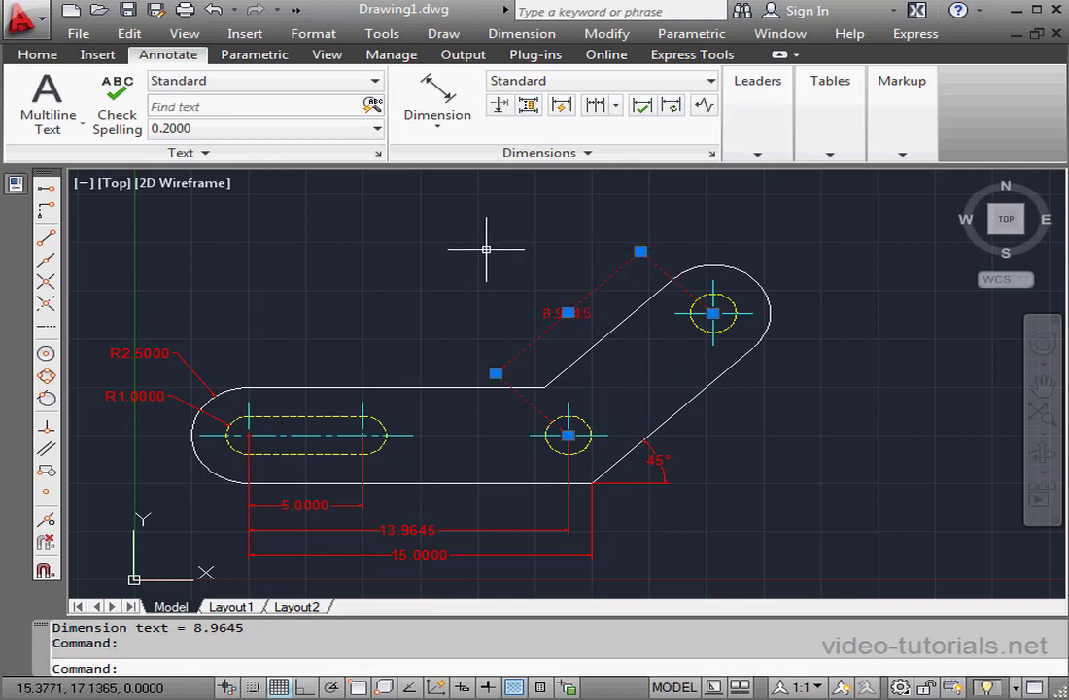
pyautogui.click(16, 184)
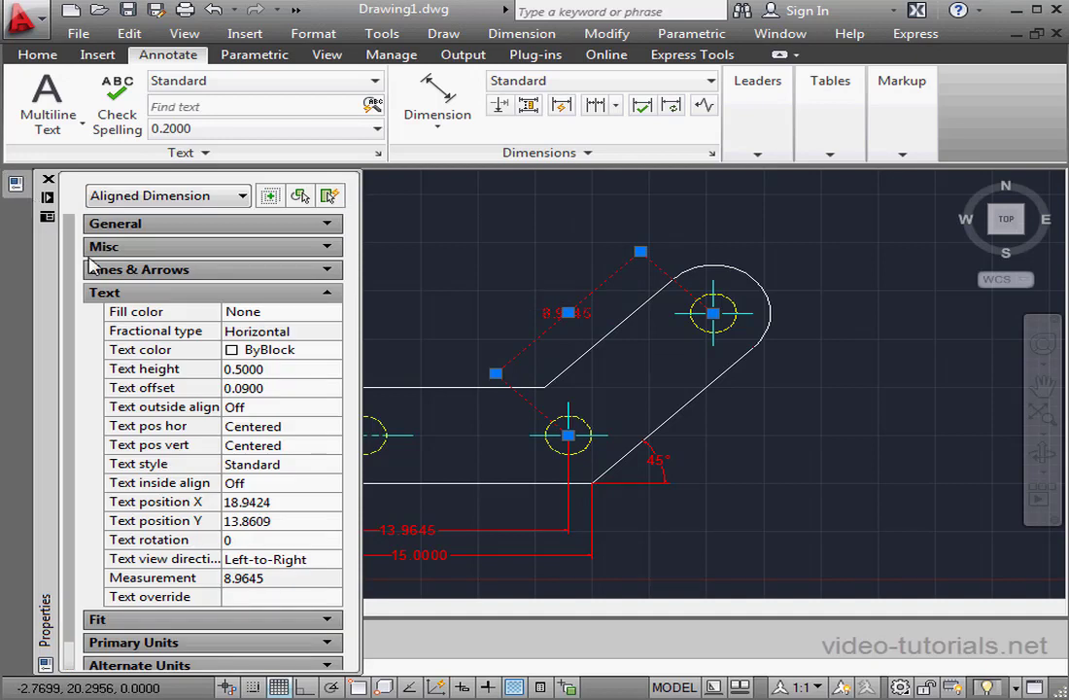
pyautogui.click(334, 292)
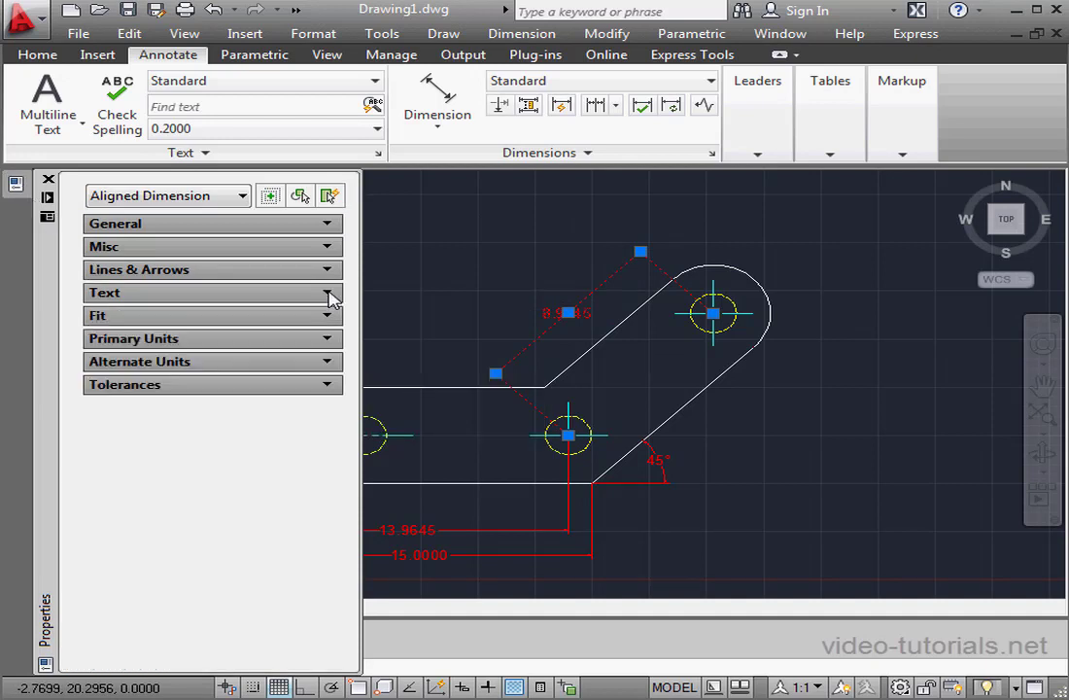
pyautogui.click(330, 296)
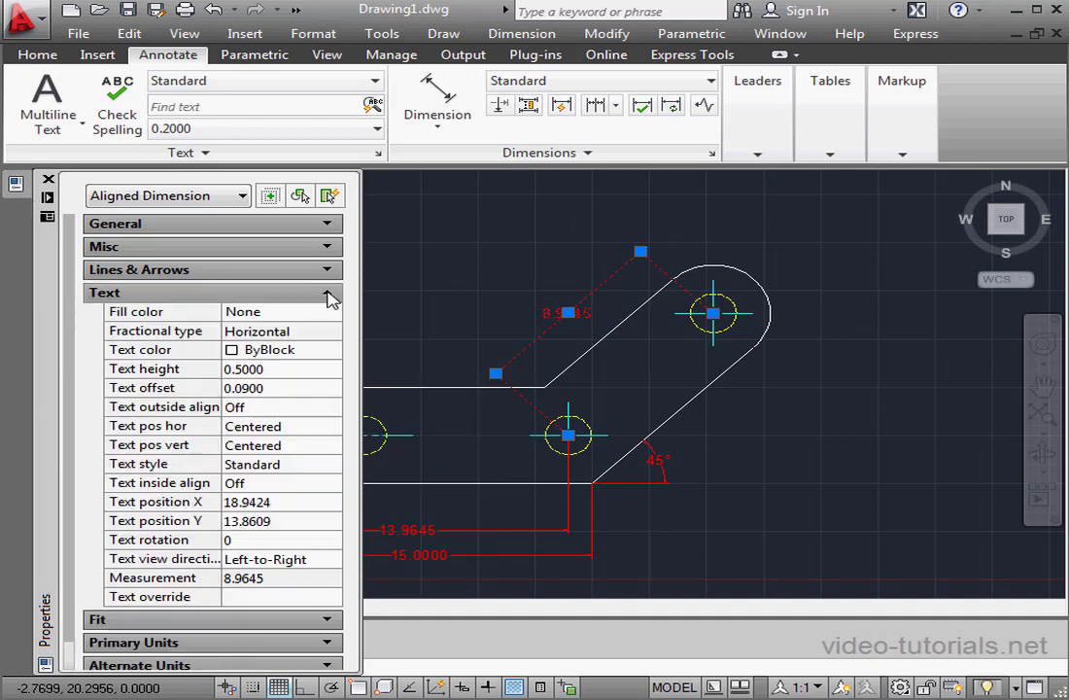
pyautogui.click(270, 539)
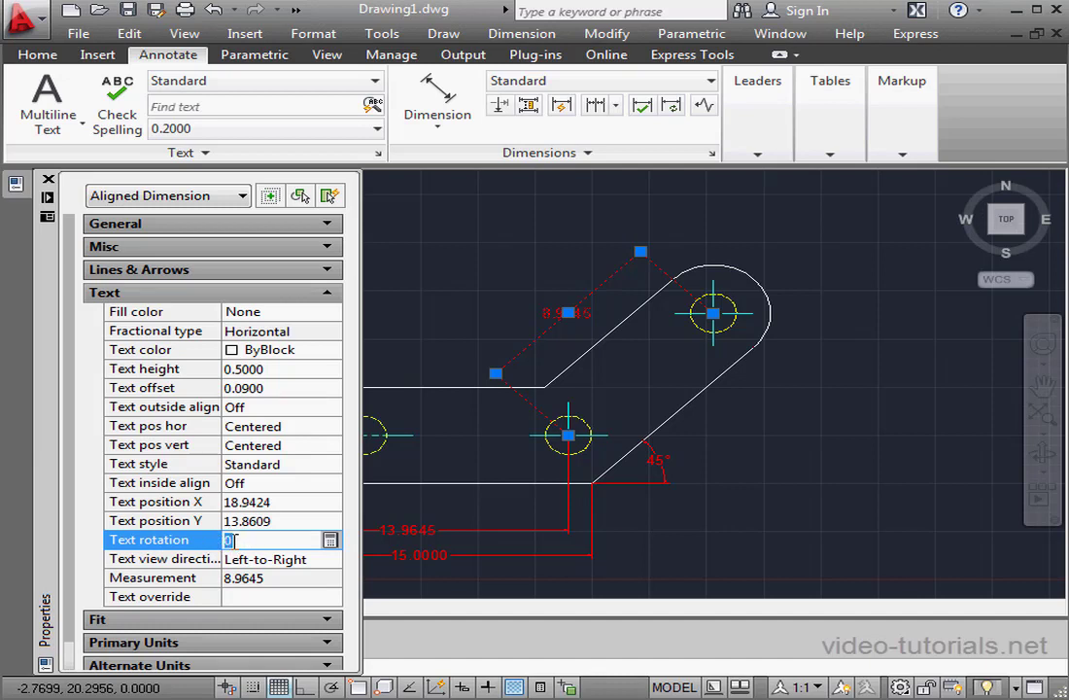
pyautogui.click(330, 541)
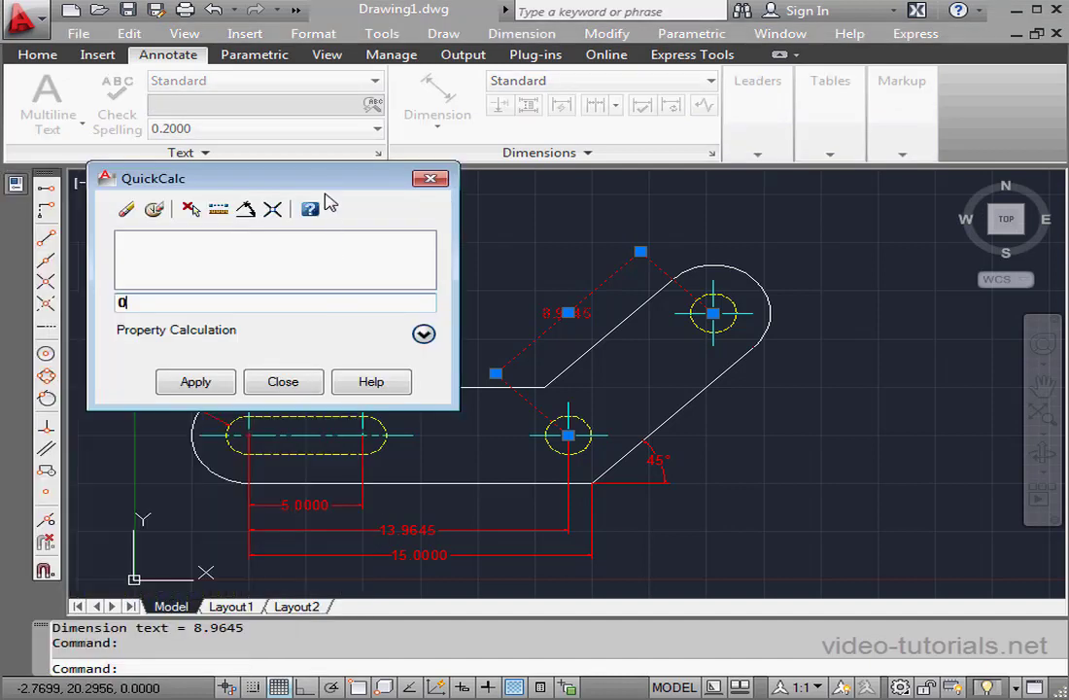
pyautogui.moveTo(320, 181); pyautogui.dragTo(909, 201)
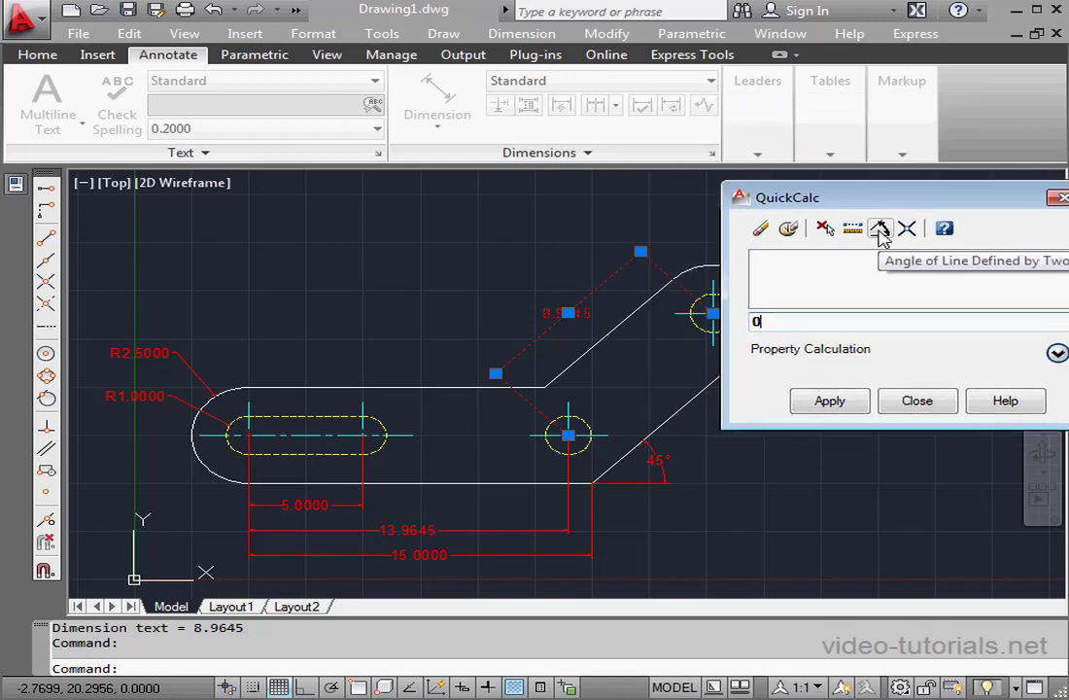
pyautogui.click(879, 230)
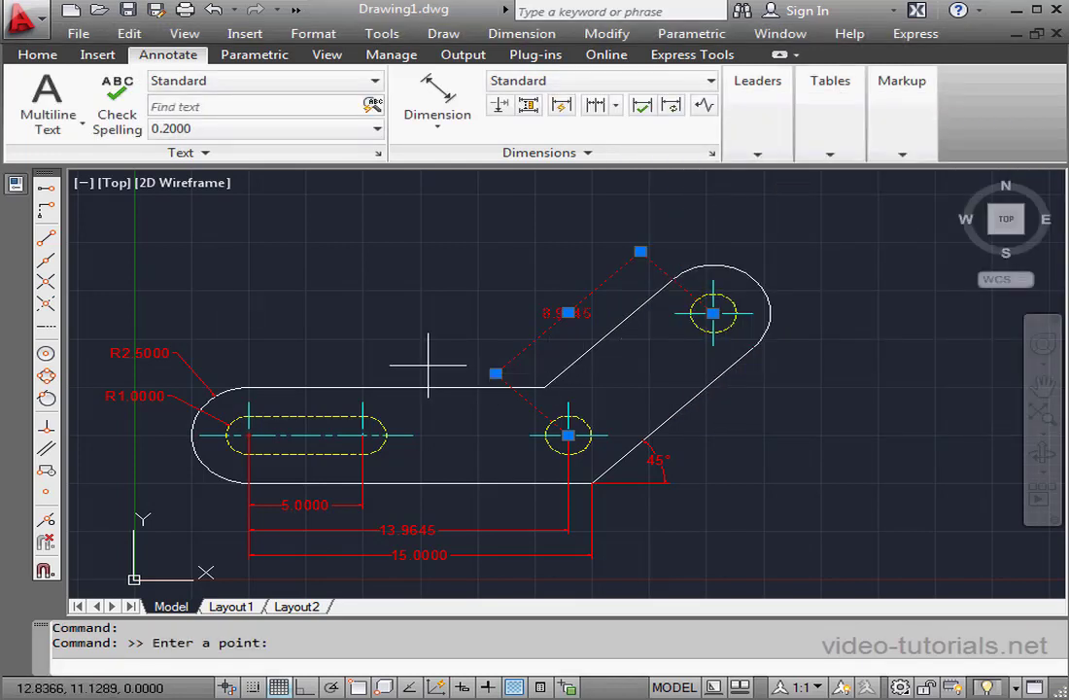
pyautogui.click(45, 236)
pyautogui.click(496, 373)
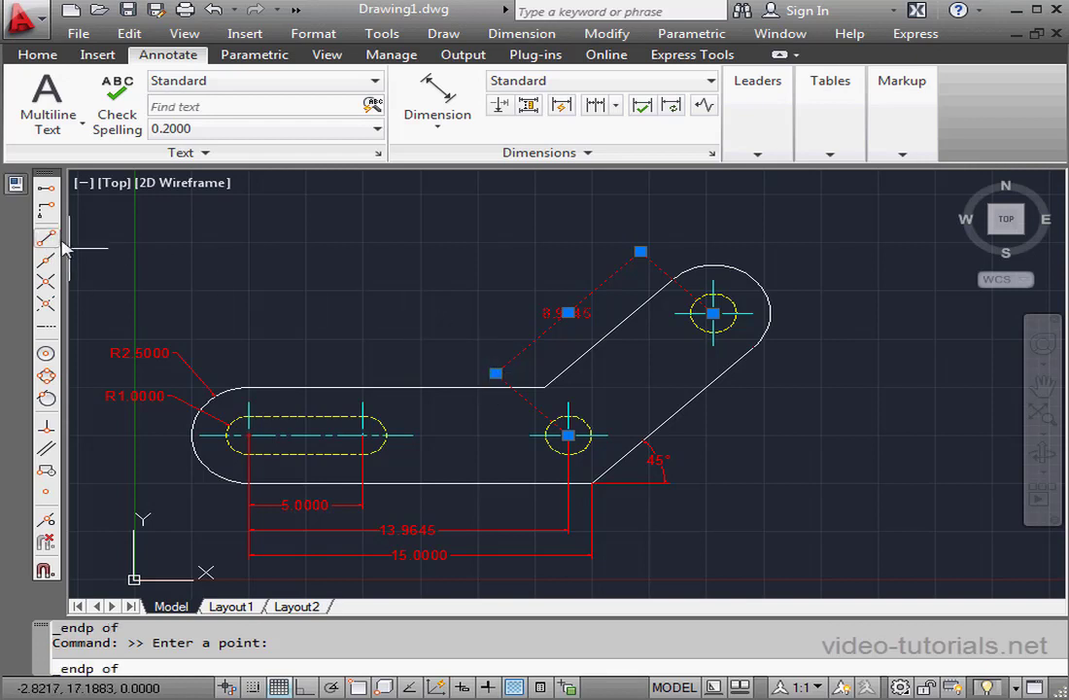
pyautogui.click(641, 250)
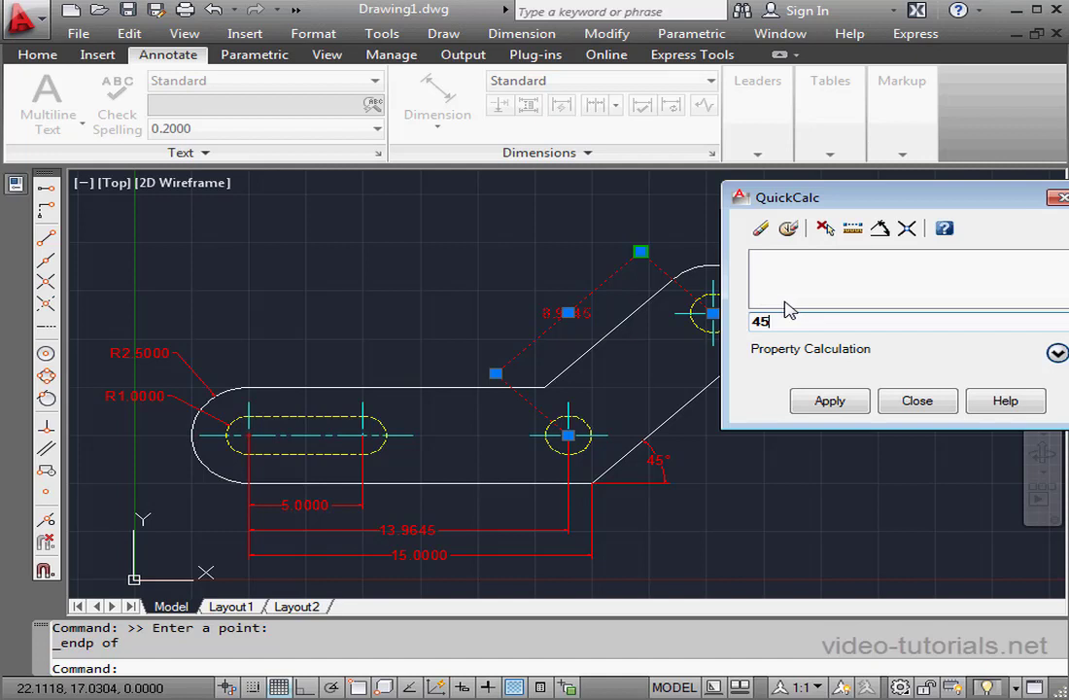
pyautogui.click(829, 402)
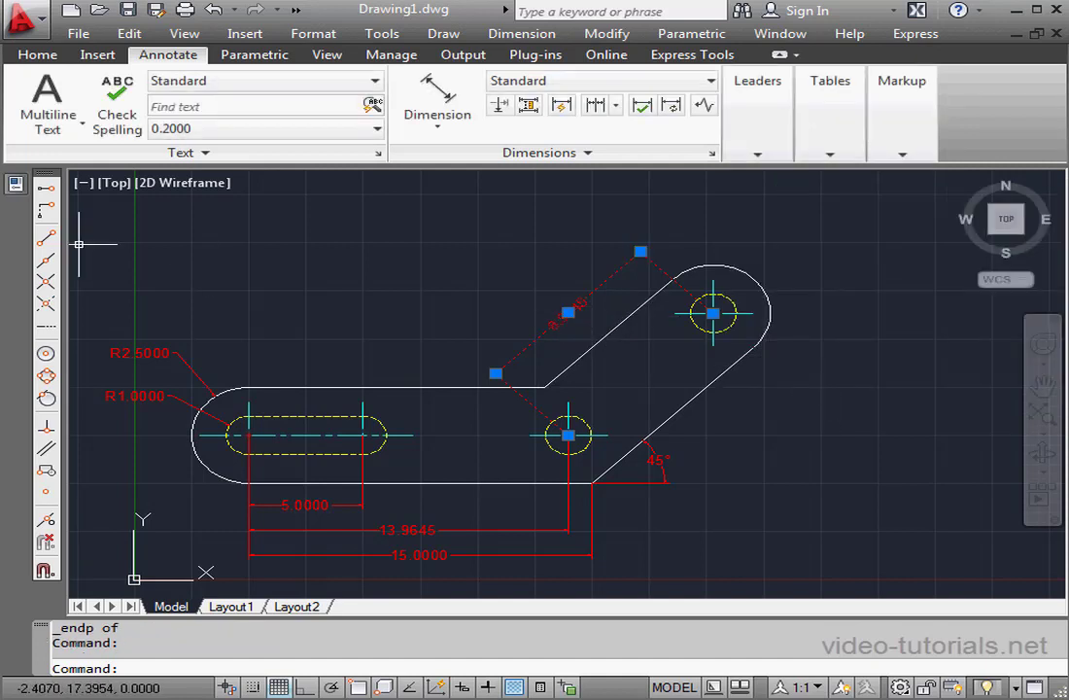
pyautogui.click(16, 185)
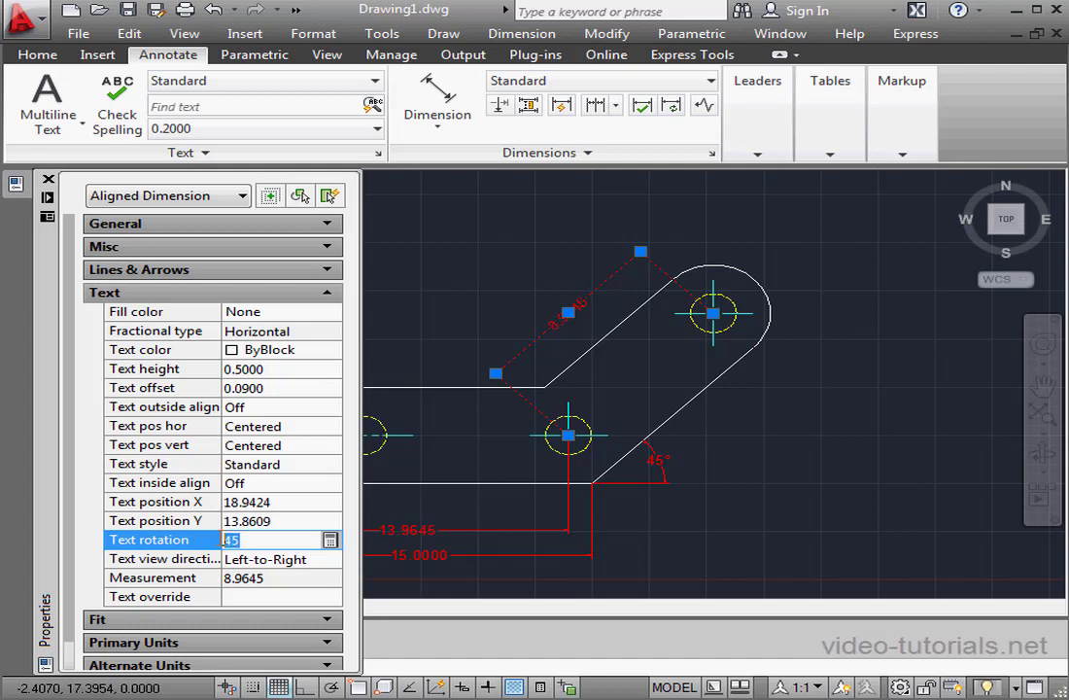